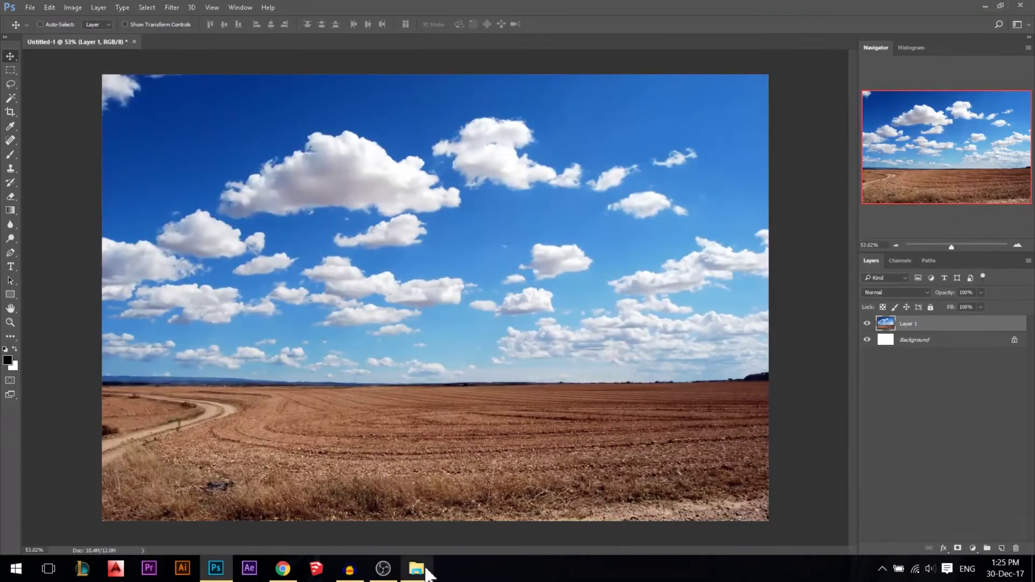
# - Place grass.png from the texturing 2 folder in File Explorer into the landscape document as a new layer
pyautogui.click(417, 569)
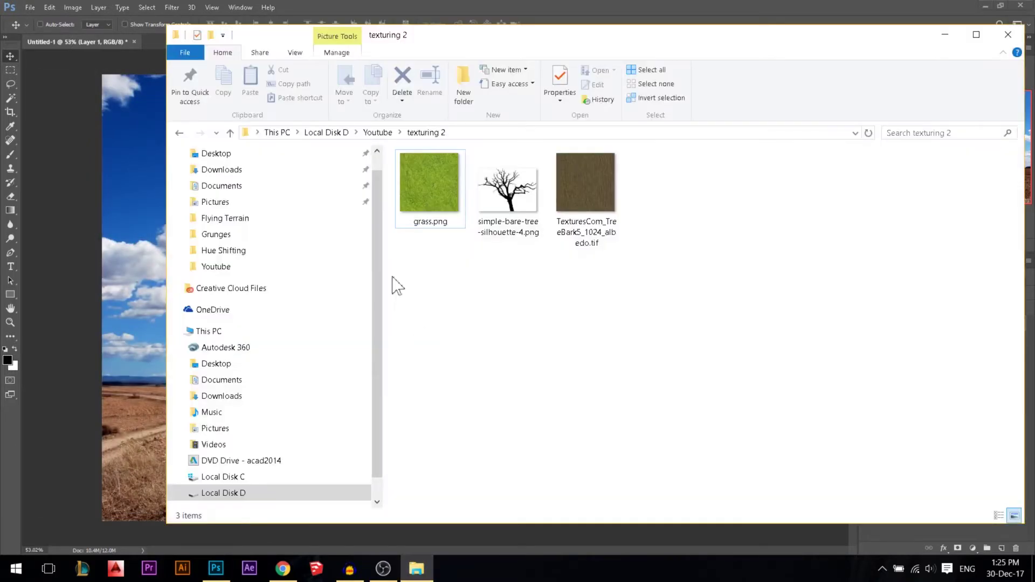
pyautogui.moveTo(429, 210); pyautogui.dragTo(295, 428)
pyautogui.press('Return')
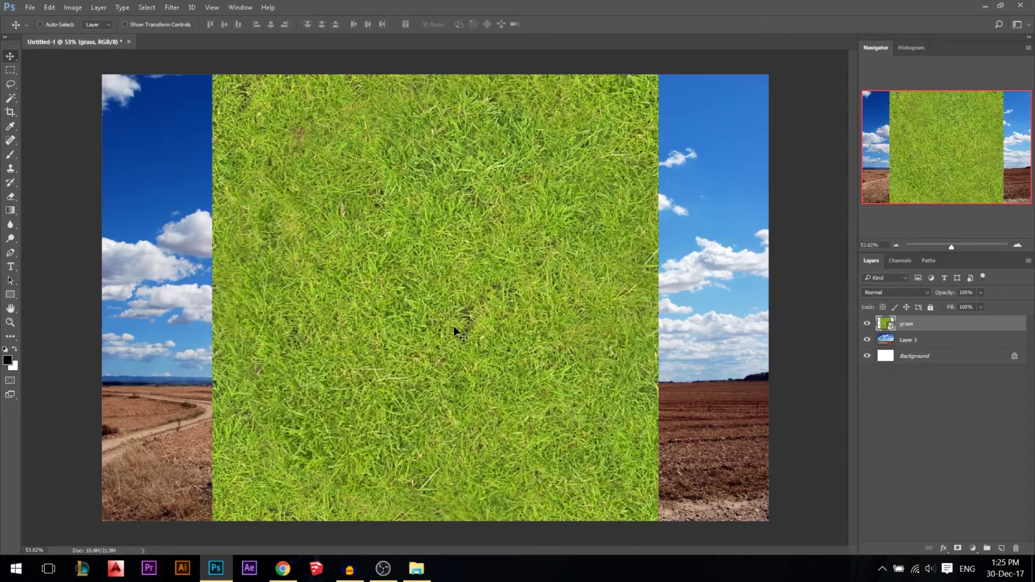
pyautogui.keyDown('alt'); pyautogui.scroll(-1, 410, 294); pyautogui.keyUp('alt')
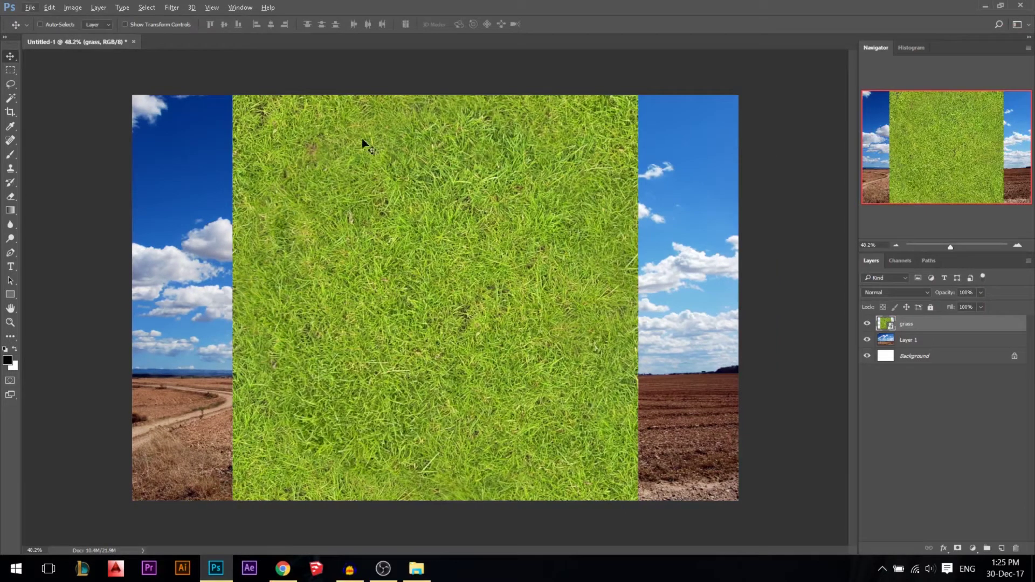
pyautogui.hotkey('ctrl', 't')
pyautogui.moveTo(436, 96); pyautogui.dragTo(451, 388)
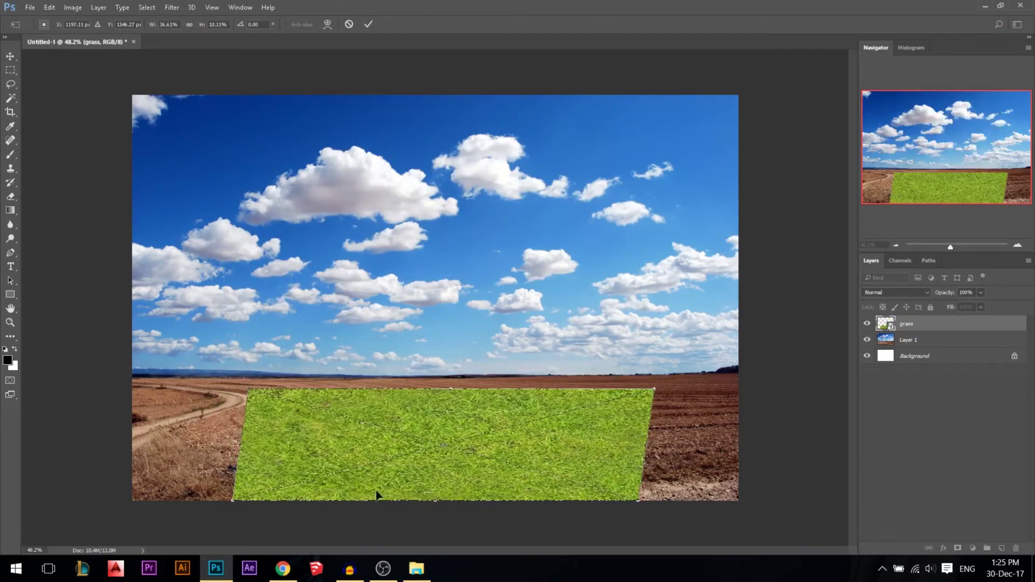
pyautogui.press('Escape')
# - Shift the grass texture towards the landscape's left side and scale it down to roughly a third of its size
pyautogui.moveTo(435, 269); pyautogui.dragTo(396, 270)
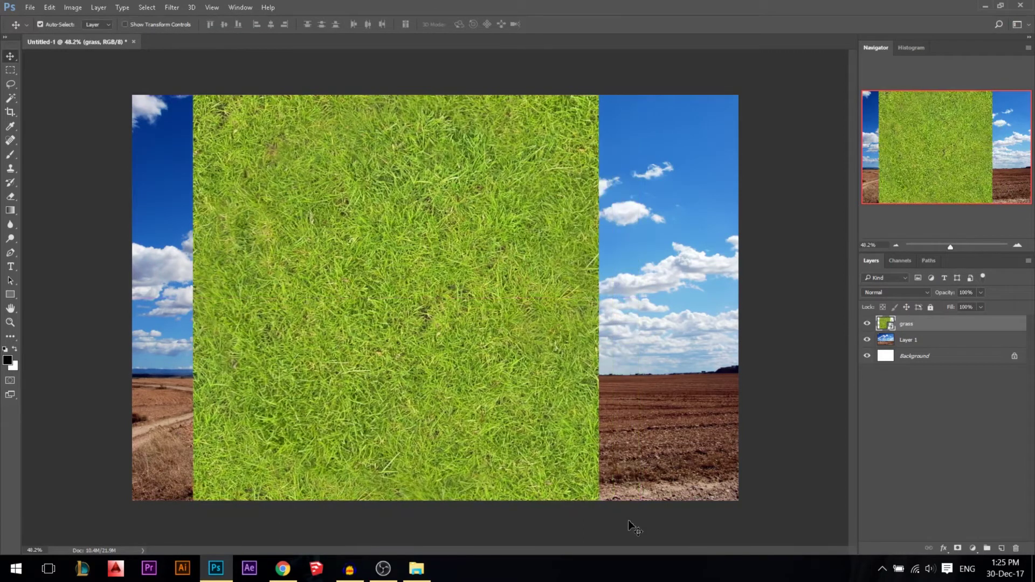
pyautogui.hotkey('ctrl', 't')
pyautogui.moveTo(598, 502); pyautogui.dragTo(339, 242)
pyautogui.press('Return')
# - Duplicate the small grass tile and place the copy directly beside the original with a slight overlap
pyautogui.moveTo(286, 214); pyautogui.dragTo(372, 193)
pyautogui.scroll(3, 323, 157)
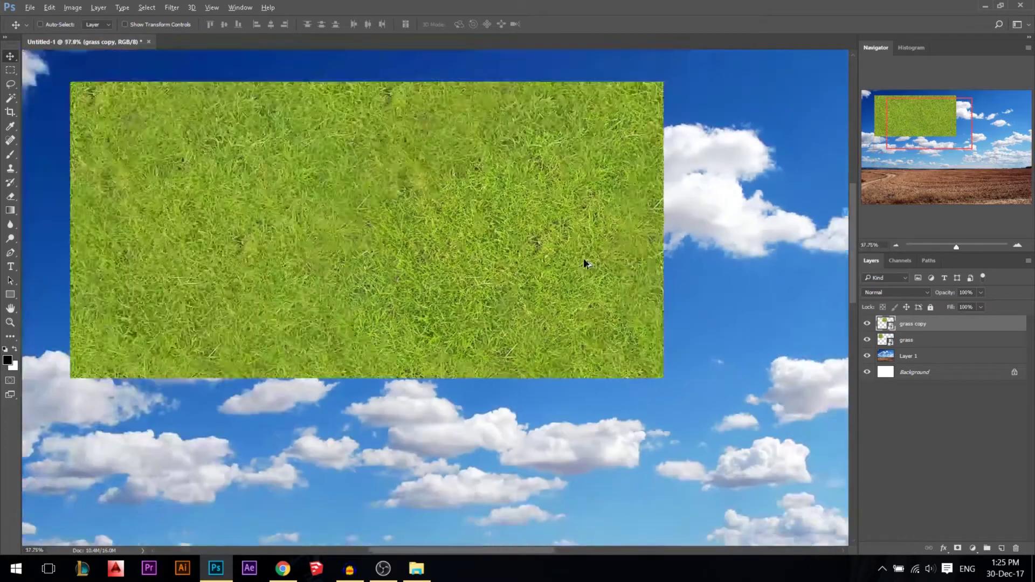
pyautogui.scroll(-1, 584, 263)
pyautogui.moveTo(536, 210); pyautogui.dragTo(464, 229)
pyautogui.moveTo(405, 291); pyautogui.dragTo(405, 340)
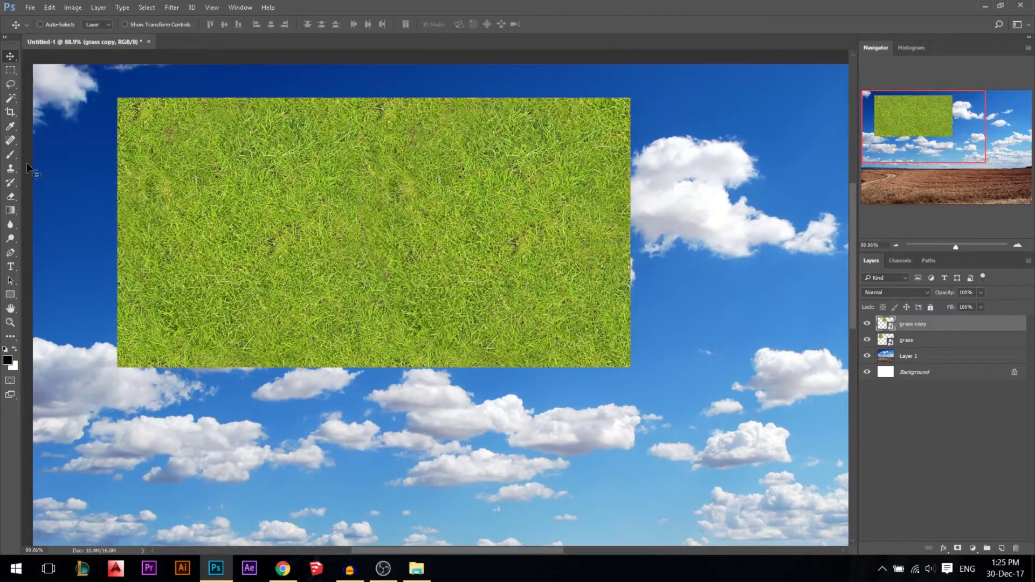
# - Rasterize the copied grass tile and blend its seam into the original with a soft 71 px eraser at 10% hardness
pyautogui.click(11, 195)
pyautogui.click(306, 172)
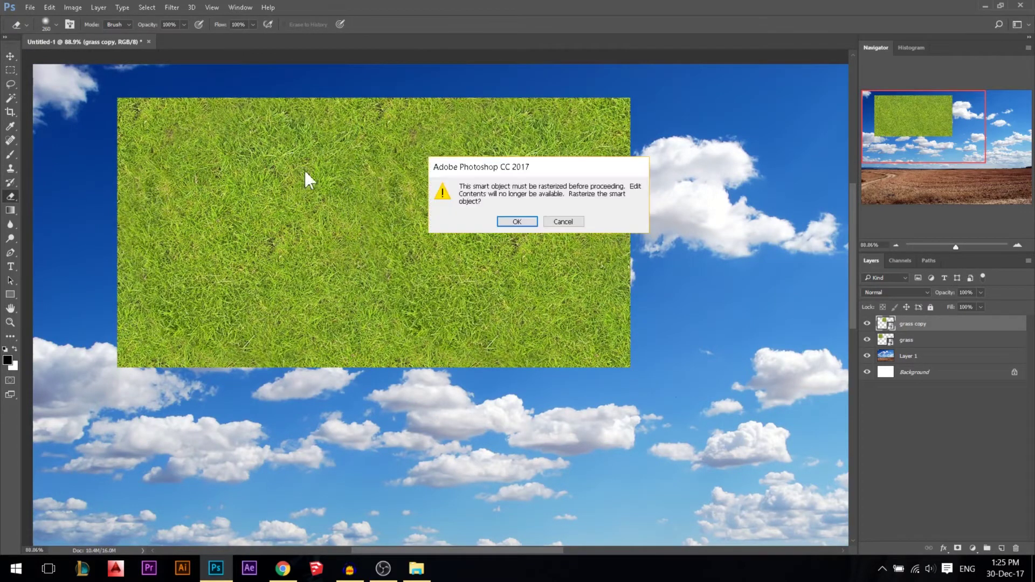
pyautogui.click(516, 221)
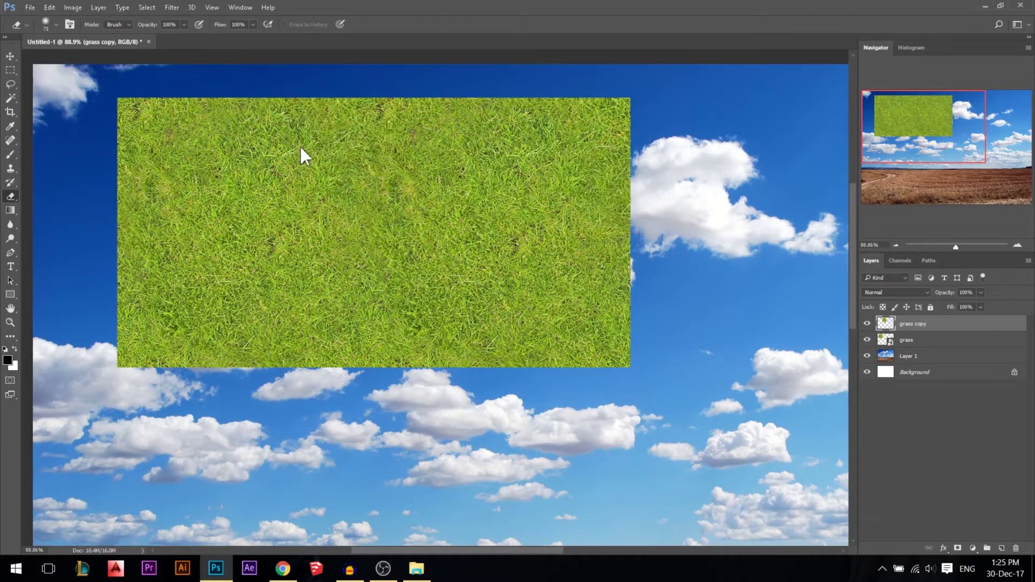
pyautogui.click(10, 56)
pyautogui.moveTo(593, 206); pyautogui.dragTo(593, 206)
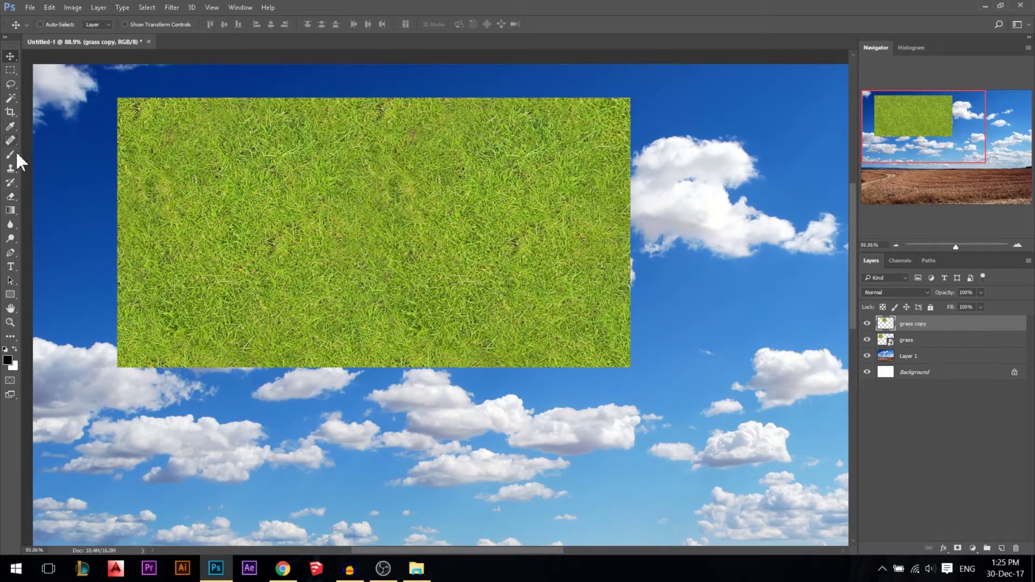
pyautogui.press('e')
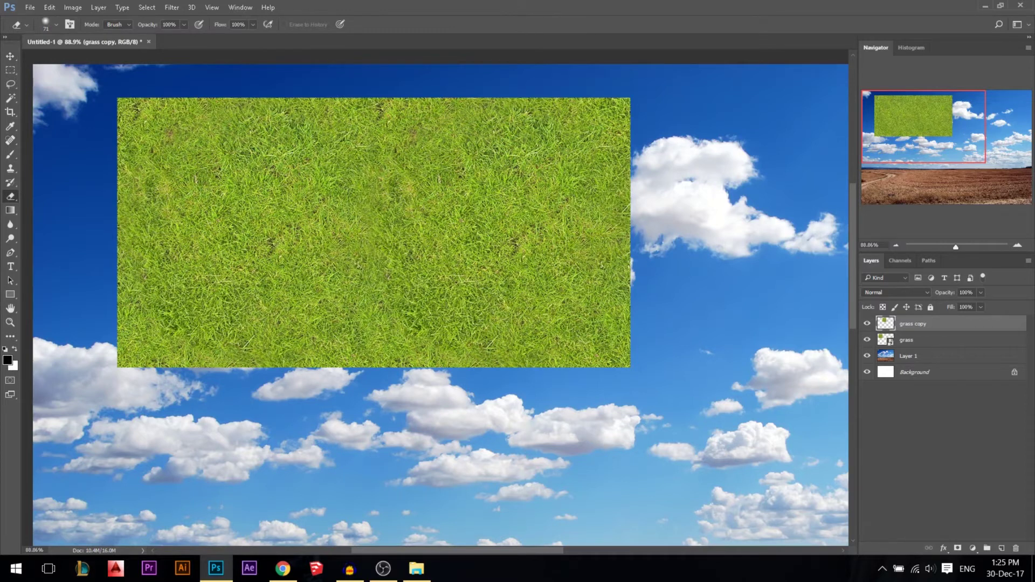
pyautogui.rightClick(458, 233)
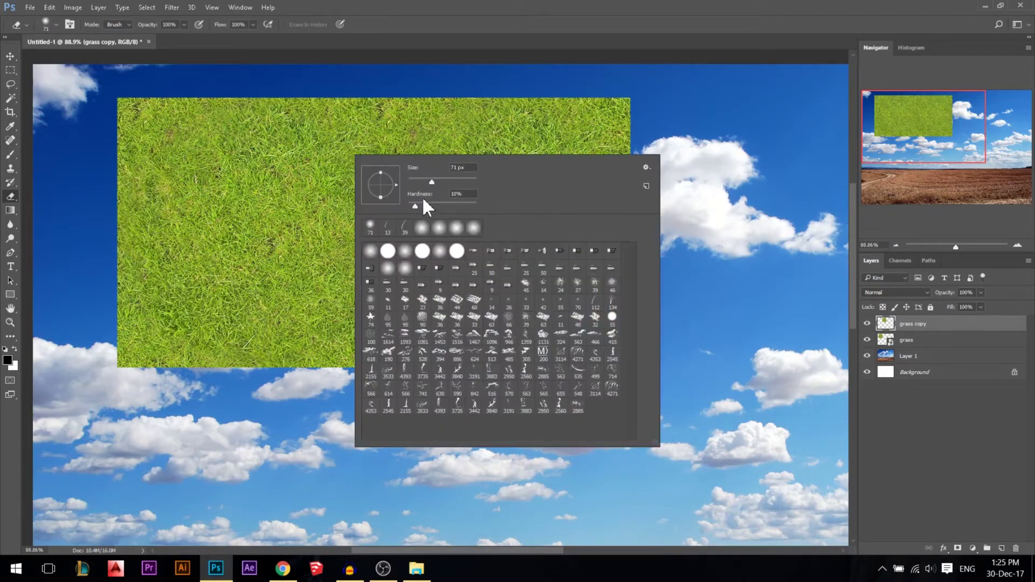
pyautogui.click(7, 58)
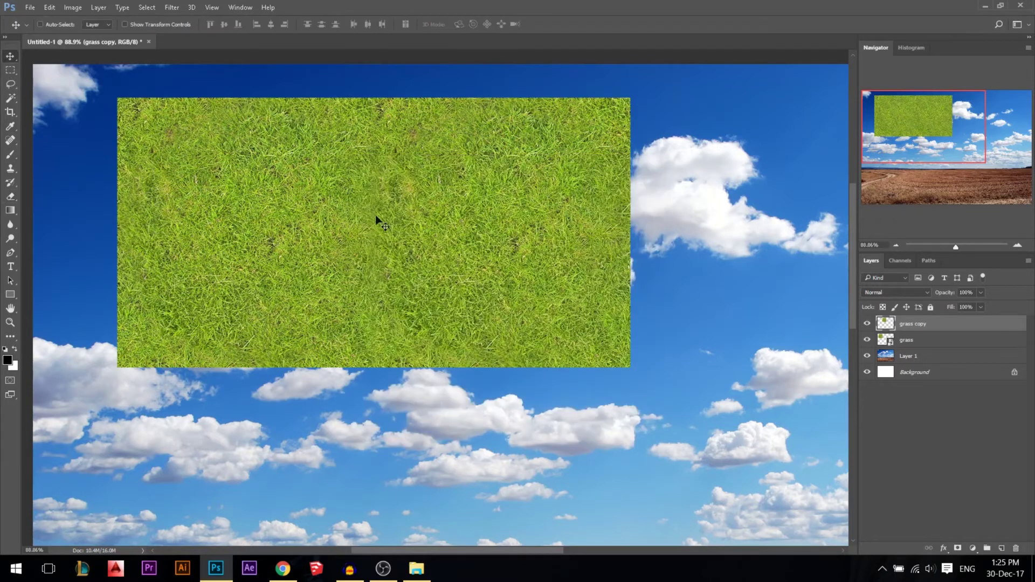
# - Merge the grass and grass copy layers into a single layer
pyautogui.scroll(-2, 376, 215)
pyautogui.keyDown('ctrl'); pyautogui.click(915, 343); pyautogui.keyUp('ctrl')
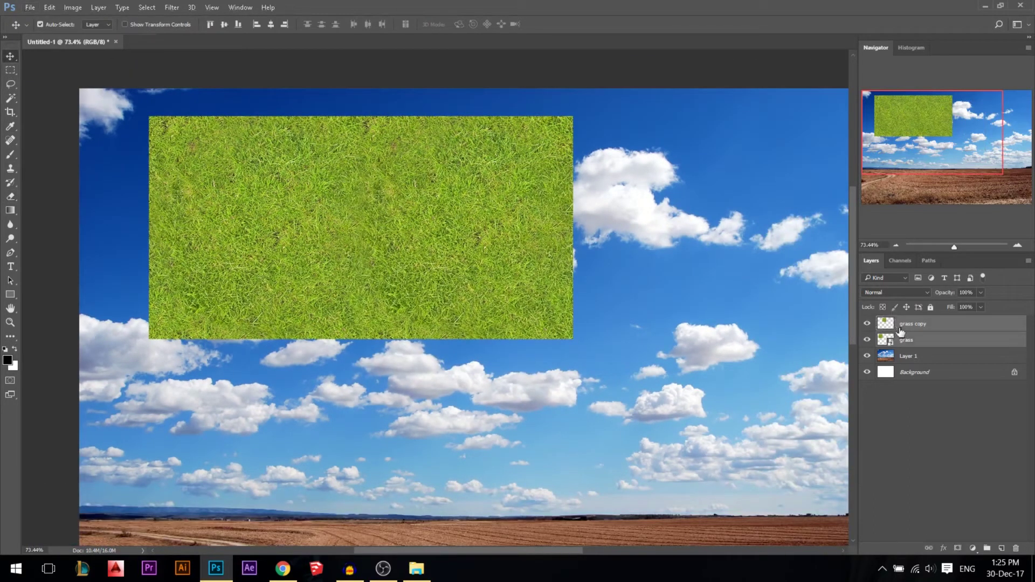
pyautogui.hotkey('ctrl', 'e')
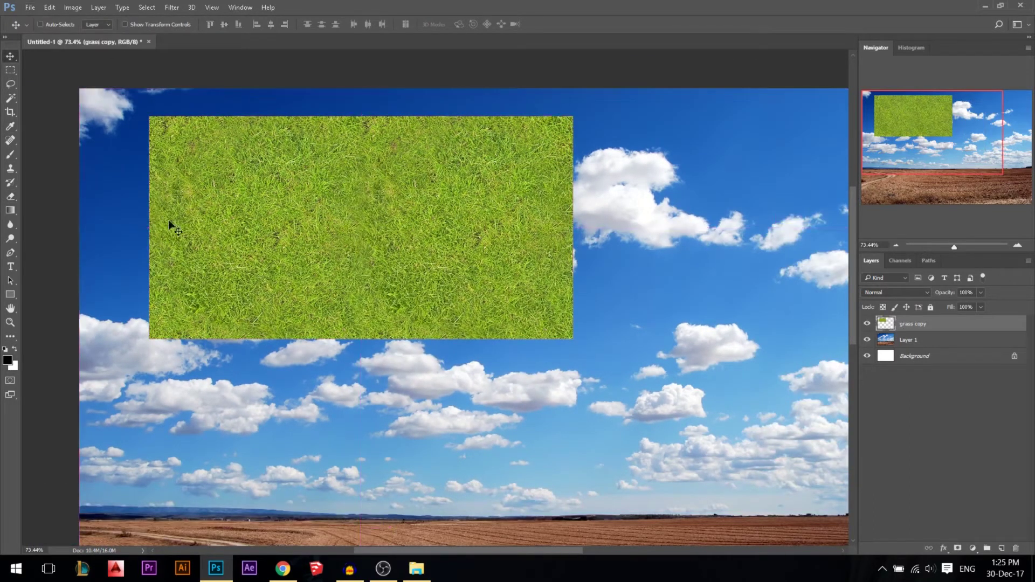
# - Duplicate the merged grass to its right, soften the seam with the Eraser, and merge both into one strip
pyautogui.scroll(-3, 389, 198)
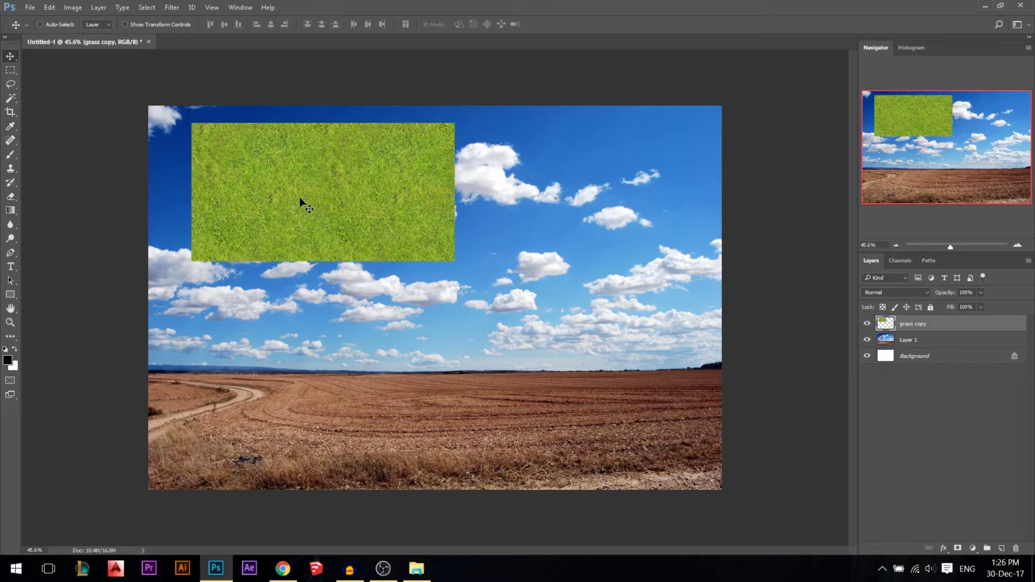
pyautogui.moveTo(272, 197); pyautogui.dragTo(519, 208)
pyautogui.press('e')
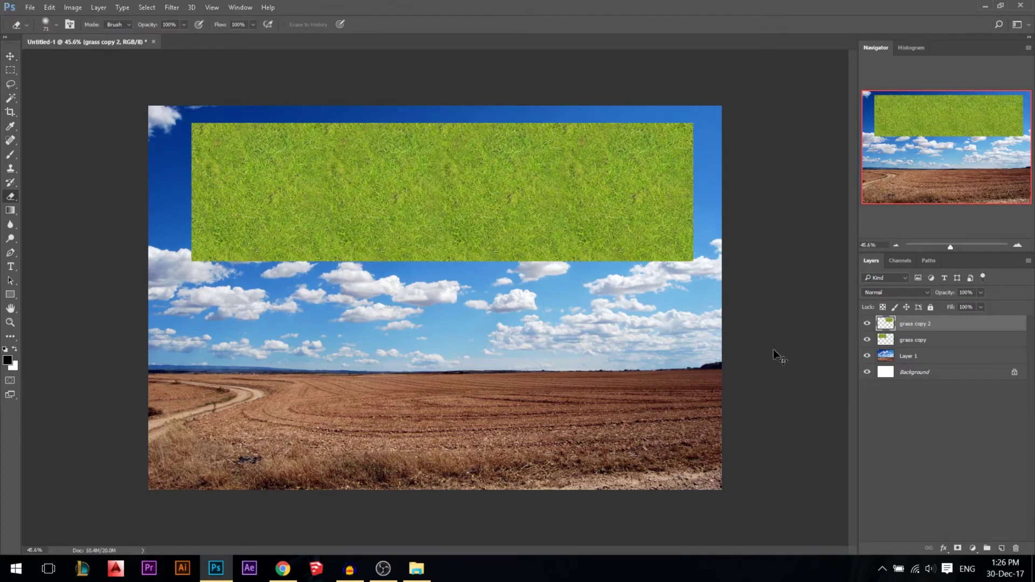
pyautogui.hotkey('ctrl', 'z')
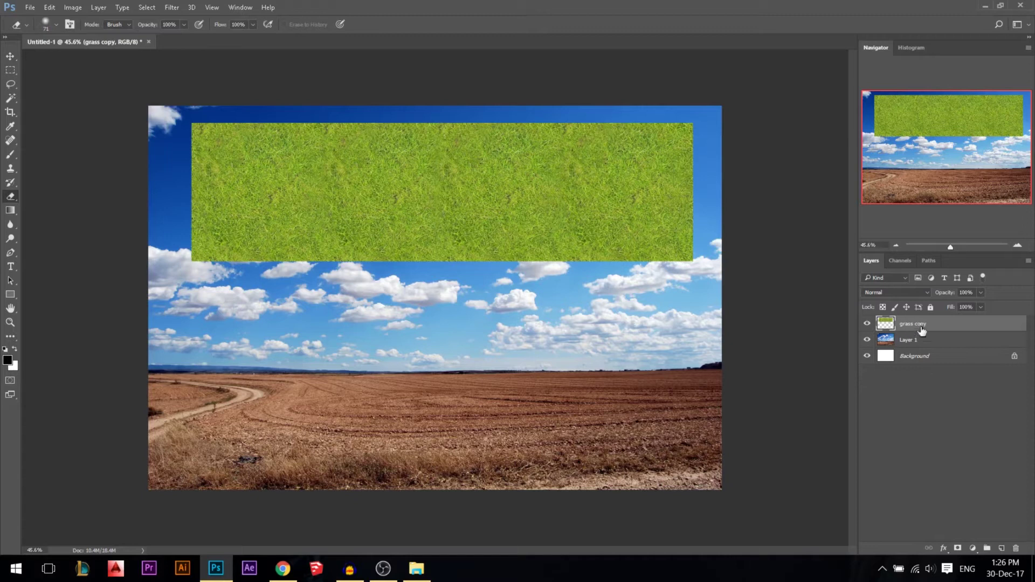
# - Duplicate the grass strip downward with an overlap, soften the horizontal seam with the Eraser, and merge the layers
pyautogui.press('v')
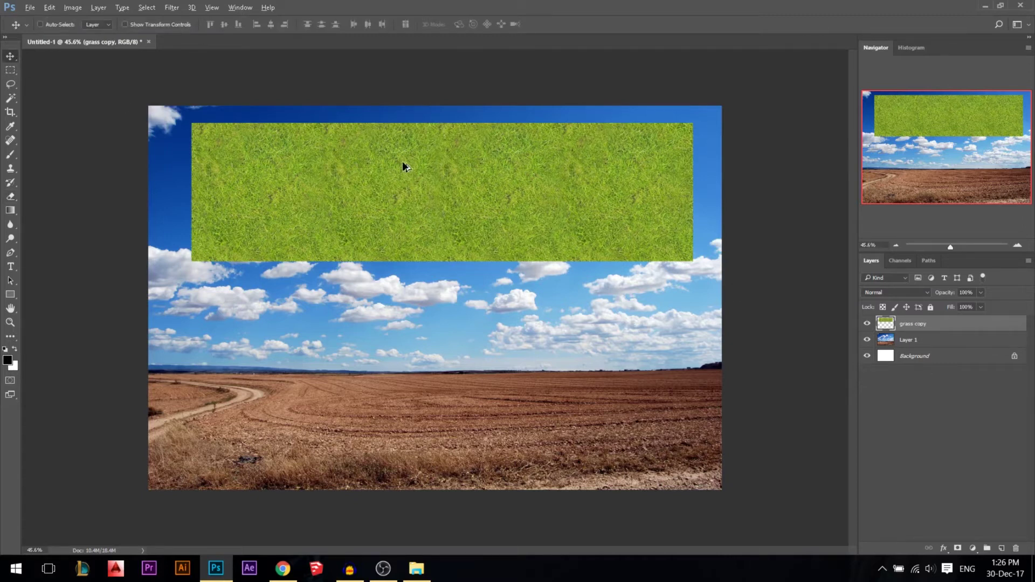
pyautogui.moveTo(408, 151); pyautogui.dragTo(419, 256)
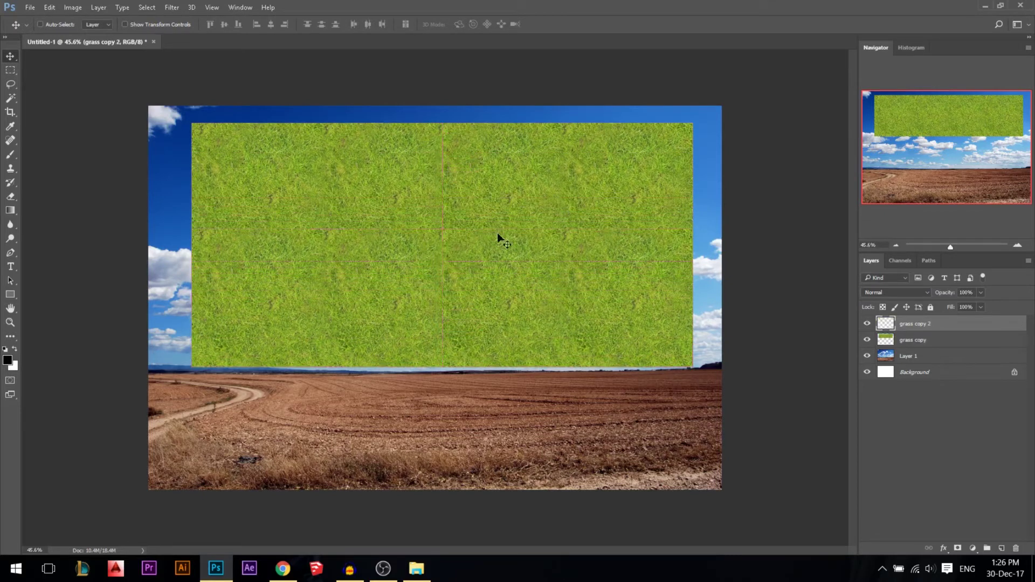
pyautogui.press('e')
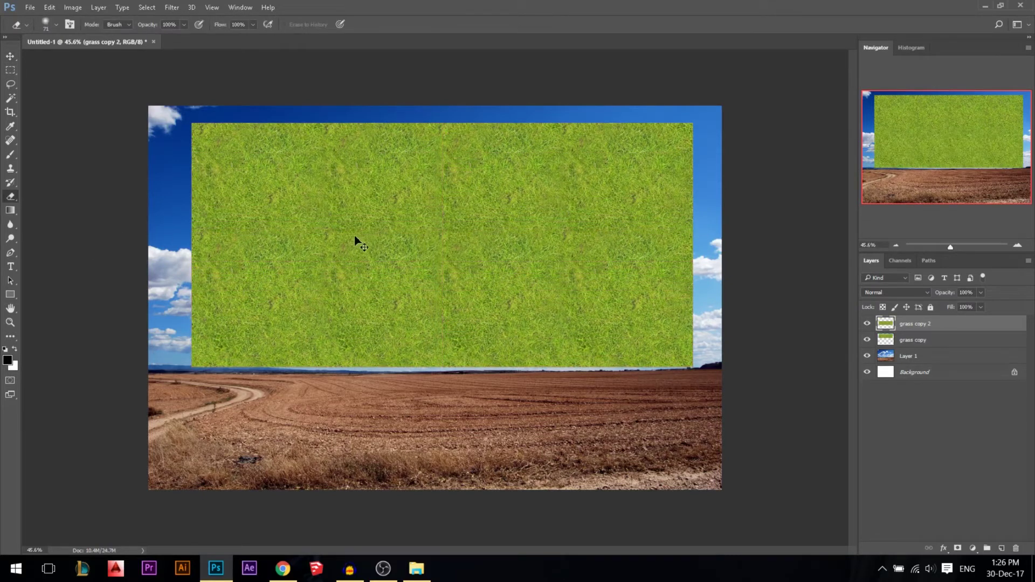
pyautogui.hotkey('ctrl', 'e')
# - Duplicate the grass block downward to the canvas's bottom edge, blend the overlap with the Eraser, and merge the layers
pyautogui.press('v')
pyautogui.moveTo(402, 149)
pyautogui.mouseDown()
pyautogui.moveTo(418, 173)
pyautogui.moveTo(428, 351)
pyautogui.mouseUp()
pyautogui.press('e')
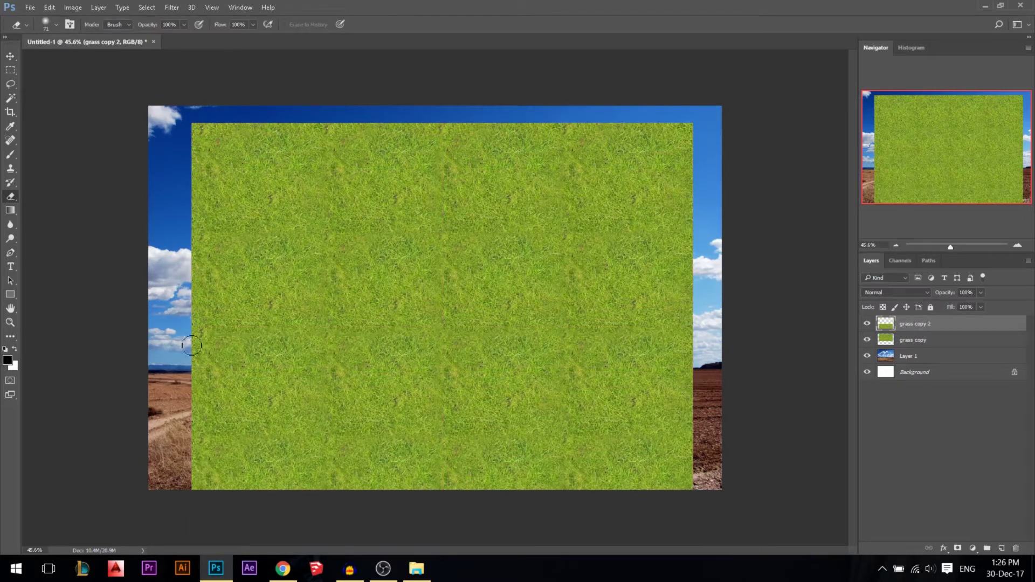
pyautogui.hotkey('ctrl', 'e')
# - Duplicate the large grass block past the canvas's right edge, blend the vertical seam with the Eraser, and merge the layers
pyautogui.press('v')
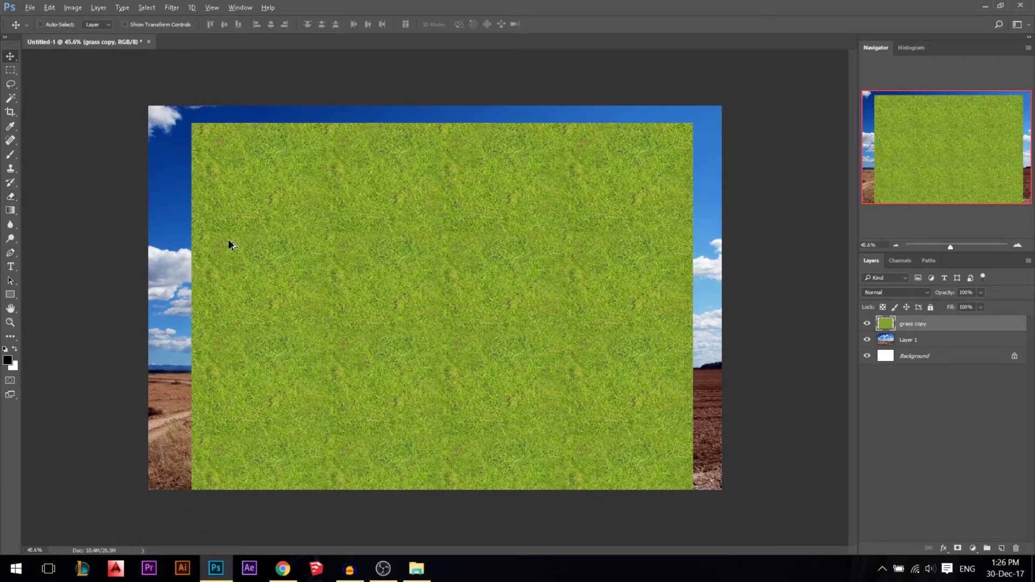
pyautogui.moveTo(231, 245)
pyautogui.mouseDown()
pyautogui.moveTo(433, 206)
pyautogui.moveTo(719, 192)
pyautogui.mouseUp()
pyautogui.press('e')
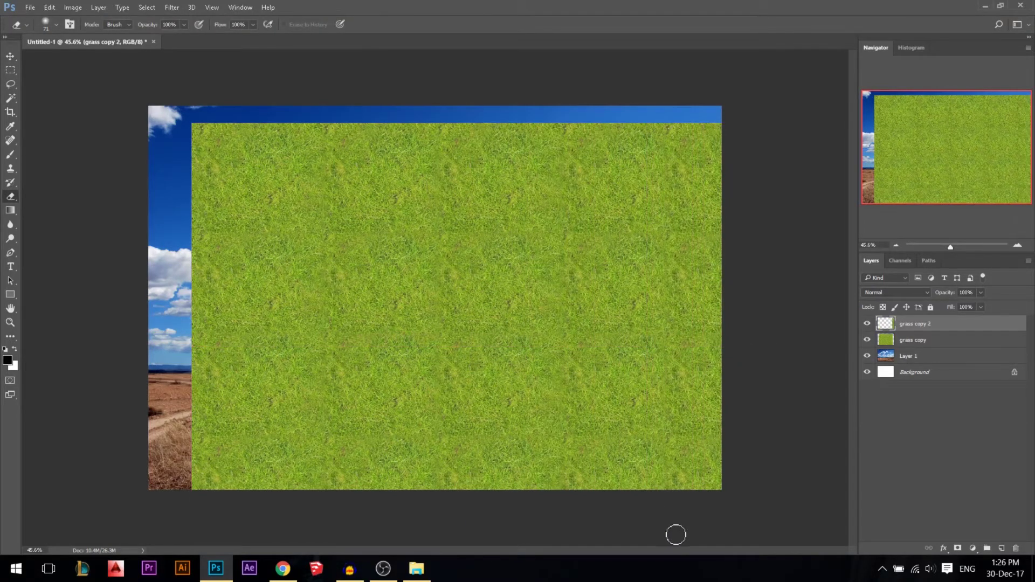
pyautogui.hotkey('ctrl', 'e')
pyautogui.press('v')
# - Scale the merged grass layer down and align it with the canvas's top-left corner, leaving a narrow gap on the right
pyautogui.scroll(-1, 411, 317)
pyautogui.moveTo(521, 338); pyautogui.dragTo(488, 320)
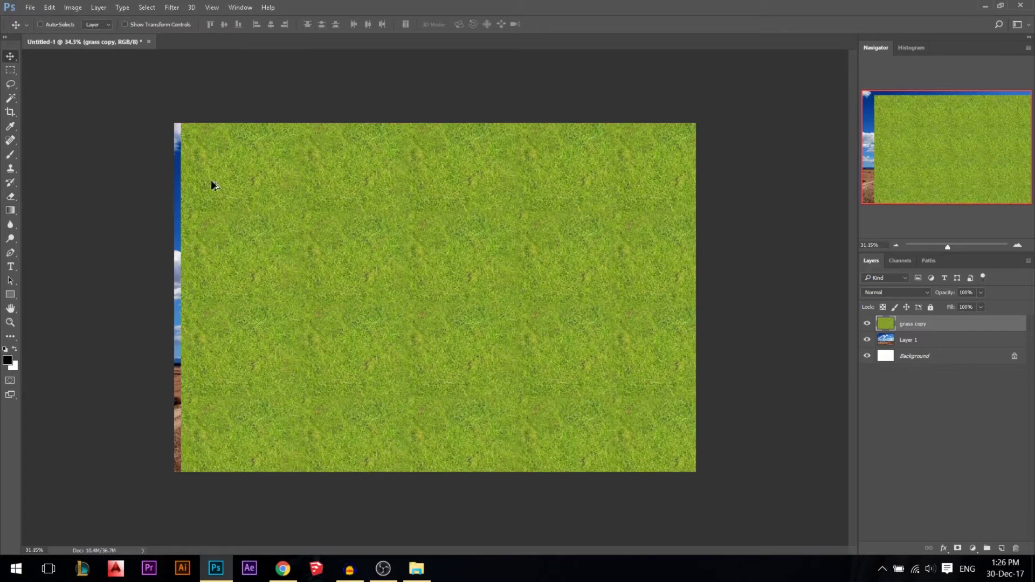
pyautogui.scroll(-2, 442, 296)
pyautogui.hotkey('ctrl', 't')
pyautogui.scroll(-2, 451, 311)
pyautogui.moveTo(729, 402); pyautogui.dragTo(533, 313)
pyautogui.moveTo(484, 259); pyautogui.dragTo(480, 264)
pyautogui.press('Return')
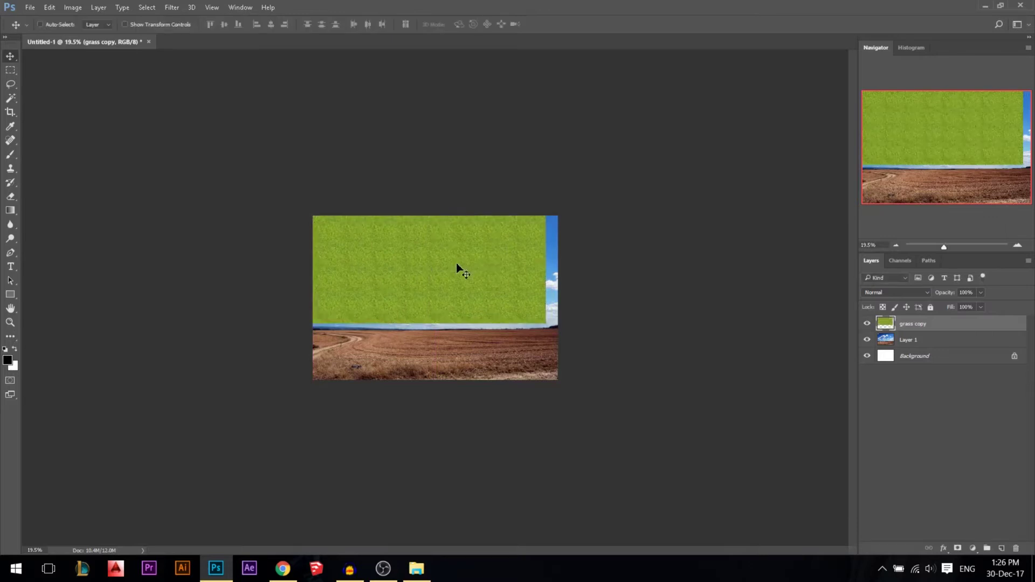
# - Duplicate the reduced grass layer downward over the rest of the field, blend the seam with the Eraser, and merge the layers
pyautogui.moveTo(443, 317); pyautogui.dragTo(443, 399)
pyautogui.press('e')
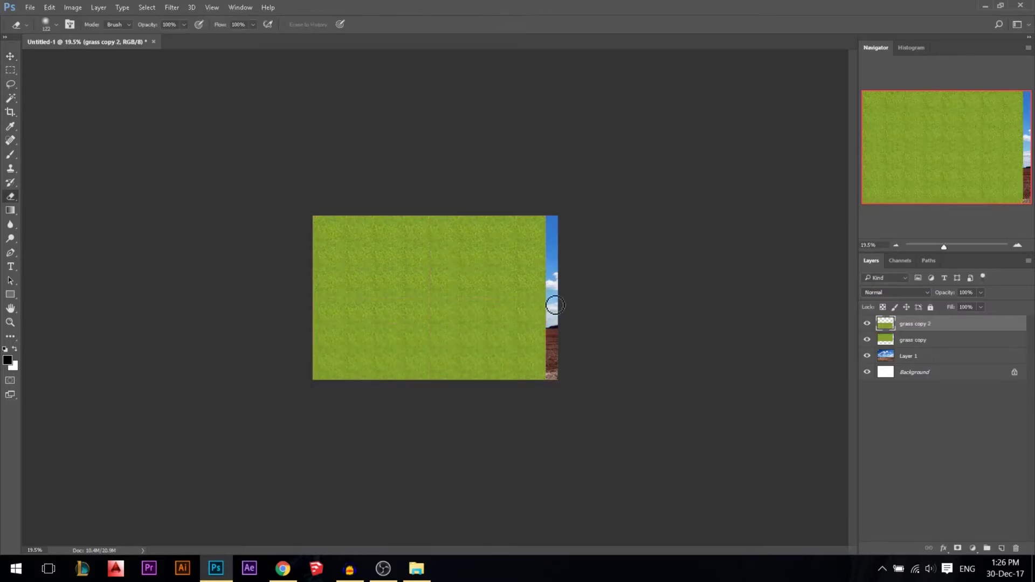
pyautogui.hotkey('ctrl', 'z')
# - Duplicate the full-height grass layer to the right to cover the gap, blend the seam, and merge the layers
pyautogui.press('v')
pyautogui.hotkey('ctrl', '+')
pyautogui.moveTo(280, 293); pyautogui.dragTo(632, 301)
pyautogui.press('e')
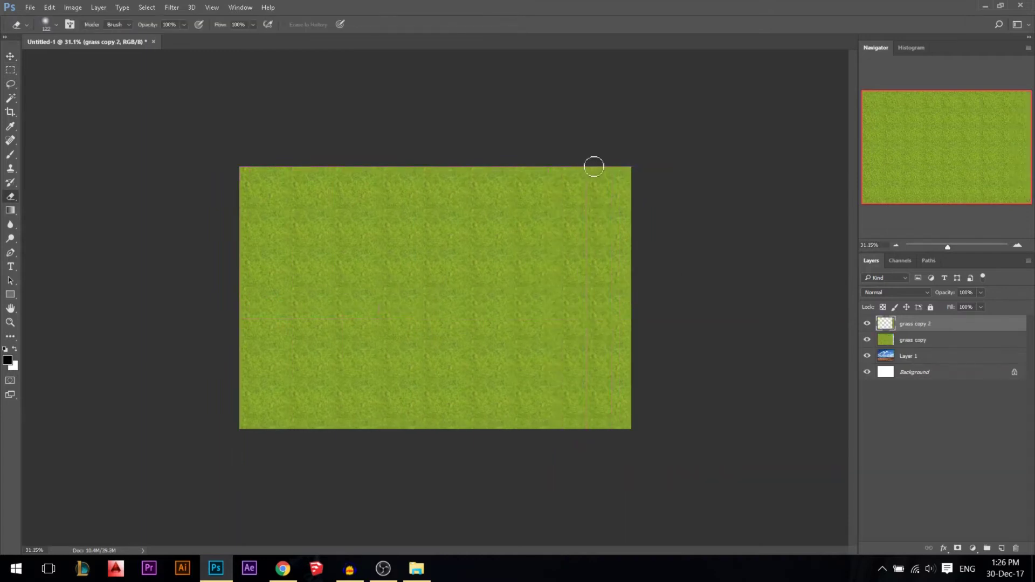
pyautogui.hotkey('ctrl', 'e')
# - Center the oversized grass layer on the canvas and stretch its height to about 120% with Free Transform
pyautogui.press('v')
pyautogui.moveTo(556, 342); pyautogui.dragTo(414, 305)
pyautogui.scroll(-4, 414, 305)
pyautogui.hotkey('ctrl', 't')
pyautogui.scroll(-2, 418, 305)
pyautogui.moveTo(456, 209); pyautogui.dragTo(456, 176)
pyautogui.moveTo(439, 265); pyautogui.dragTo(422, 270)
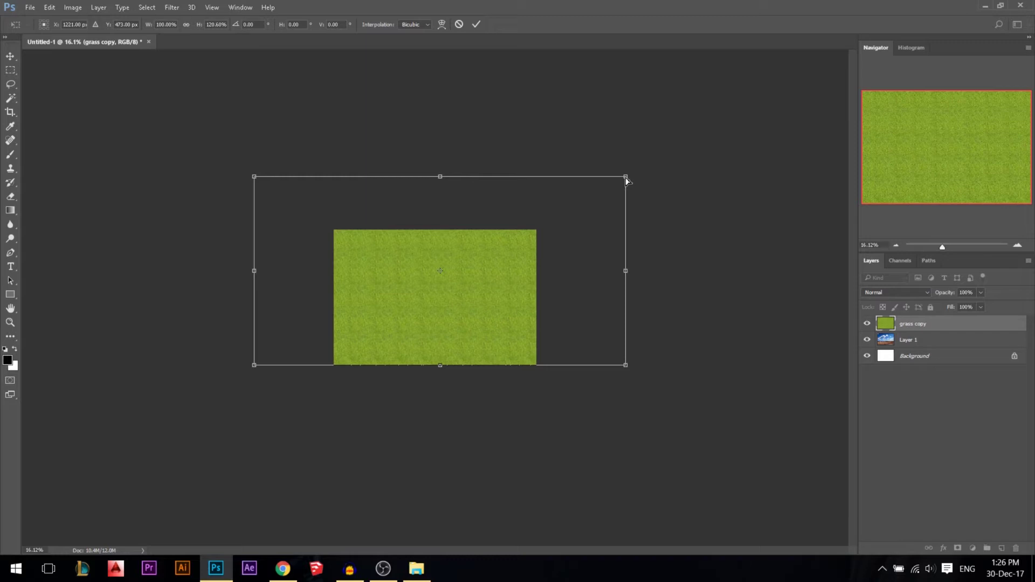
# - Flatten the grass layer to the field's horizon, about 26% height, and narrow its far edge symmetrically to create perspective
pyautogui.moveTo(626, 179); pyautogui.dragTo(439, 316)
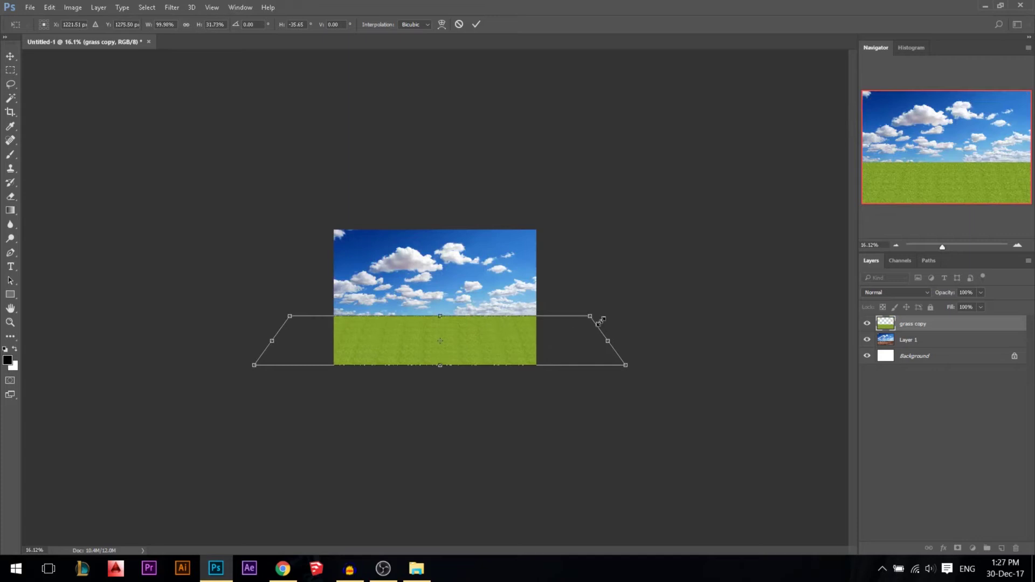
pyautogui.moveTo(592, 318); pyautogui.dragTo(516, 331)
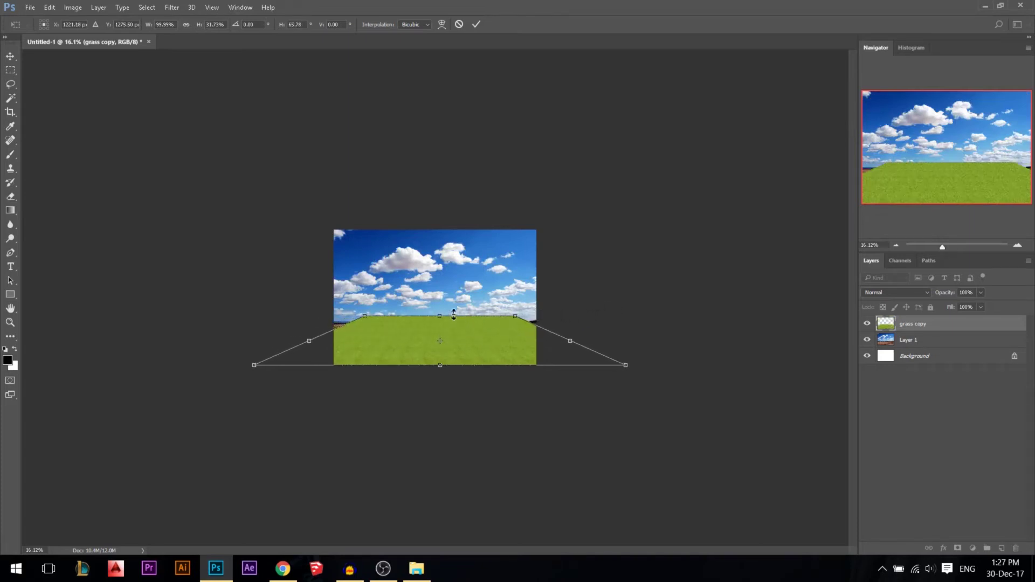
pyautogui.moveTo(441, 316); pyautogui.dragTo(437, 326)
# - Widen the grass layer's far edge symmetrically past the photo's width and shift the layer slightly to recenter it
pyautogui.scroll(5, 435, 326)
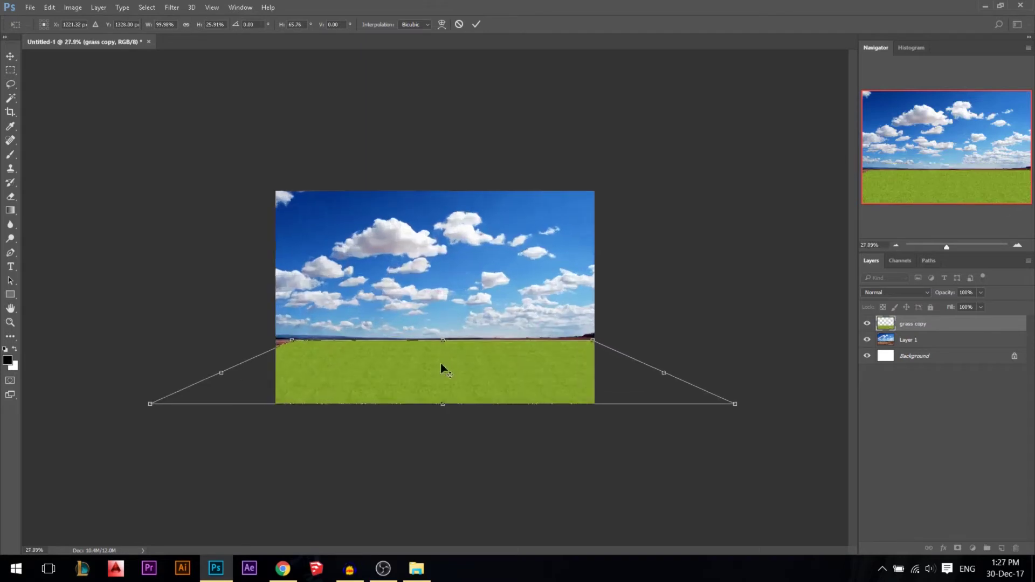
pyautogui.scroll(-1, 442, 341)
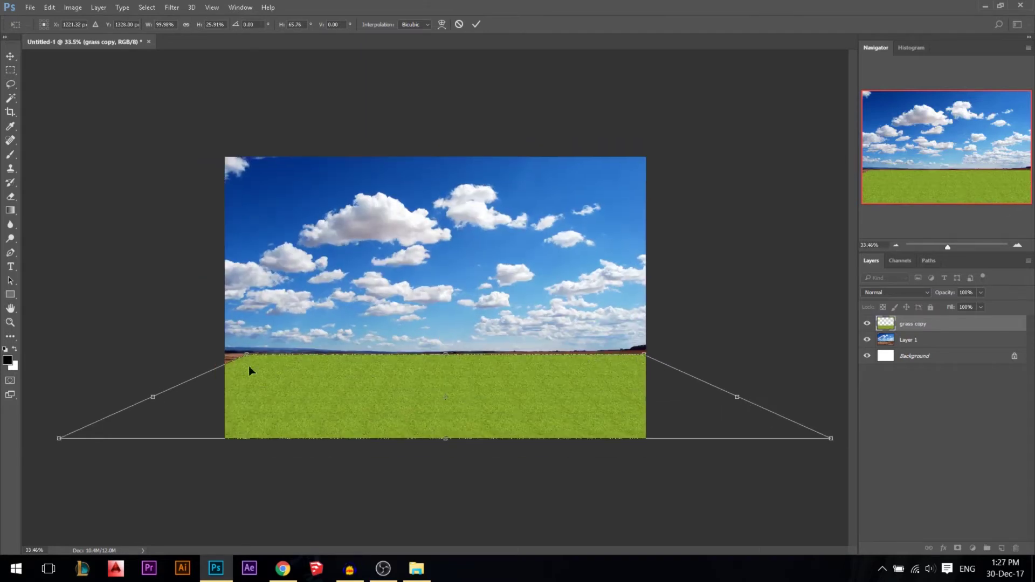
pyautogui.moveTo(247, 357); pyautogui.dragTo(226, 360)
pyautogui.moveTo(466, 387); pyautogui.dragTo(461, 386)
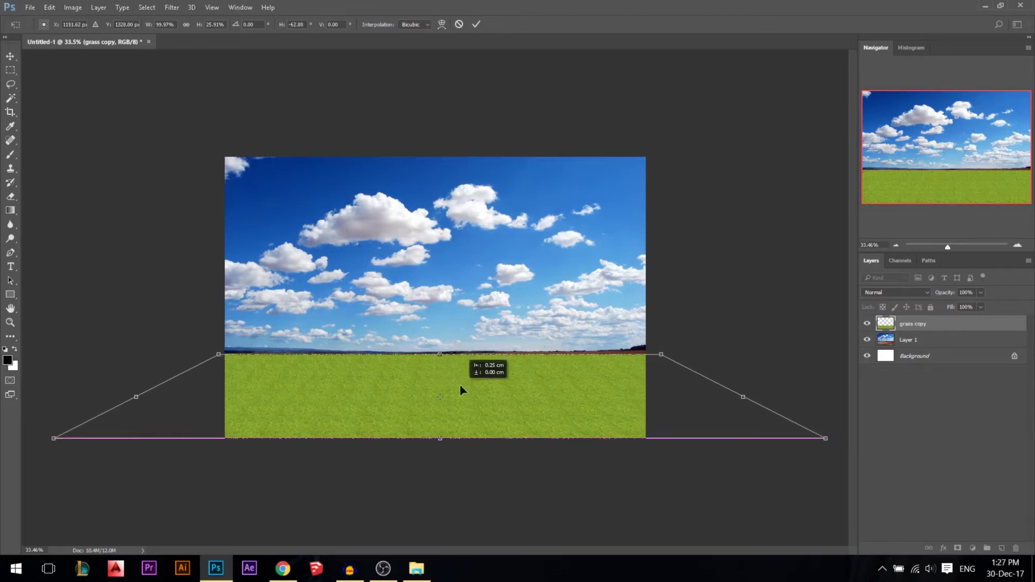
pyautogui.moveTo(565, 379); pyautogui.dragTo(562, 379)
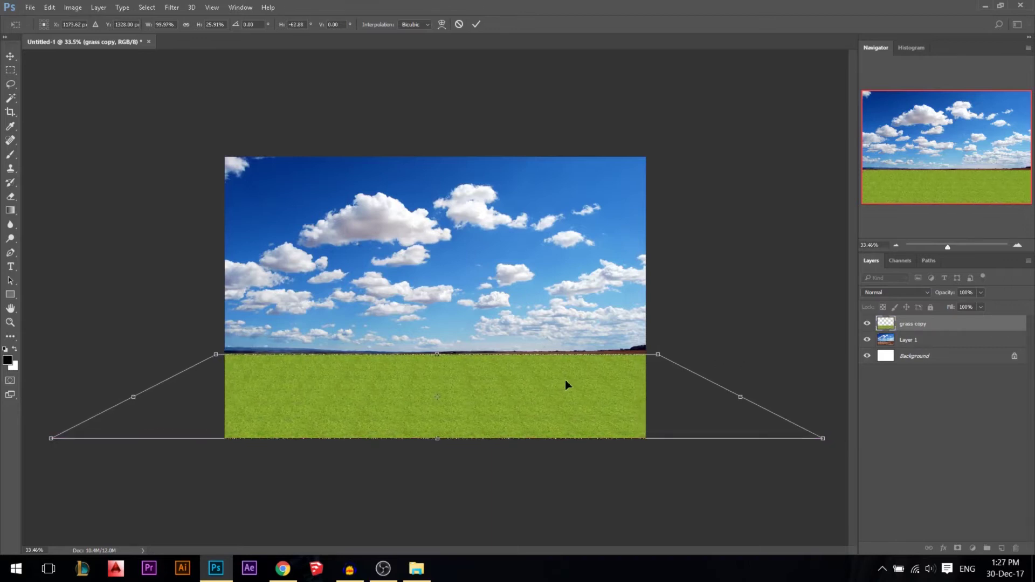
# - Stretch the near edge of the grass layer much farther outward for stronger perspective and apply the transform
pyautogui.scroll(-2, 342, 335)
pyautogui.moveTo(756, 419); pyautogui.dragTo(1019, 385)
pyautogui.press('Return')
pyautogui.scroll(3, 554, 383)
pyautogui.scroll(-4, 485, 407)
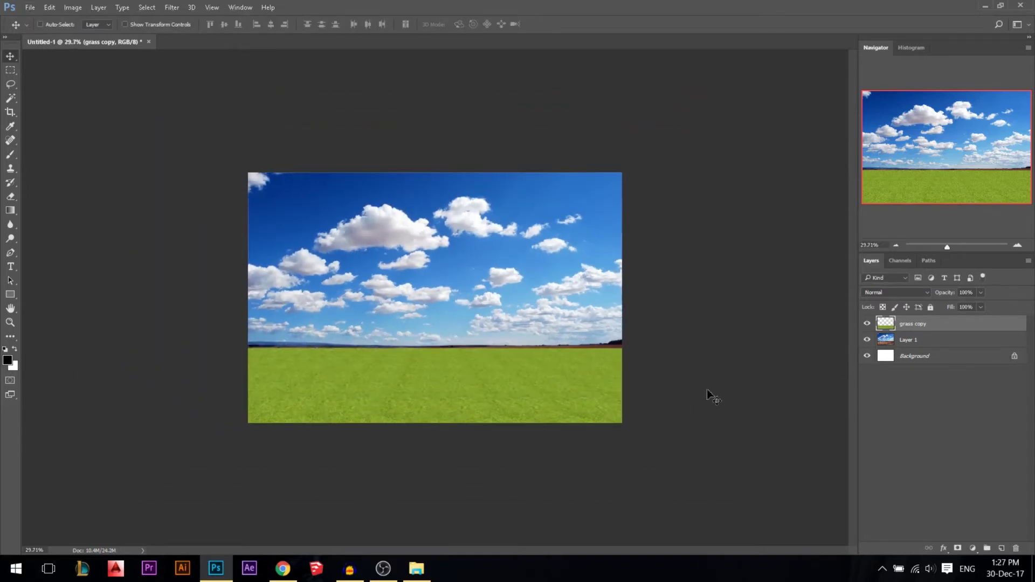
# - Trim the grass overhanging the canvas by cropping to the canvas bounds with Delete Cropped Pixels enabled
pyautogui.click(11, 112)
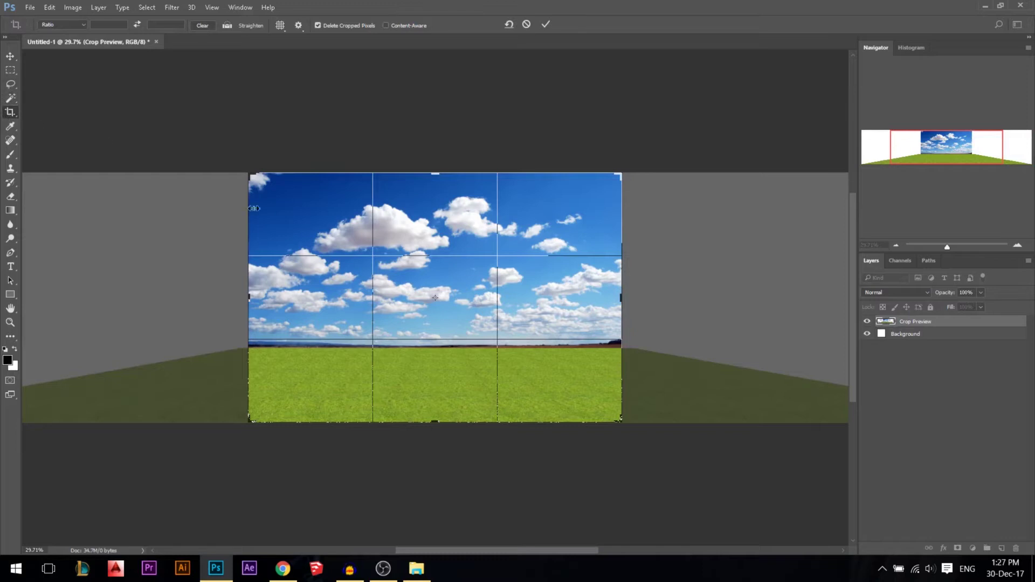
pyautogui.click(317, 26)
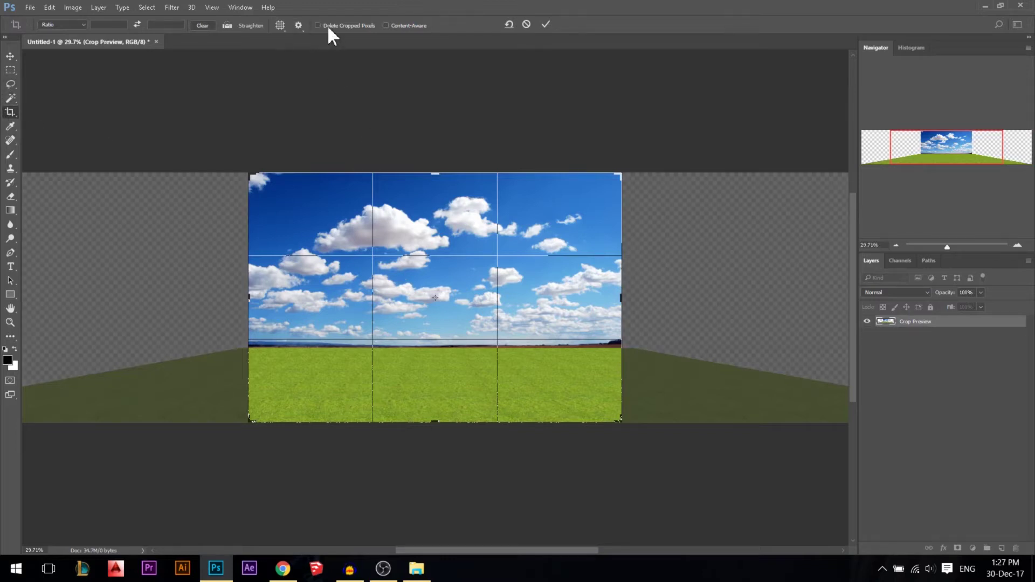
pyautogui.click(330, 34)
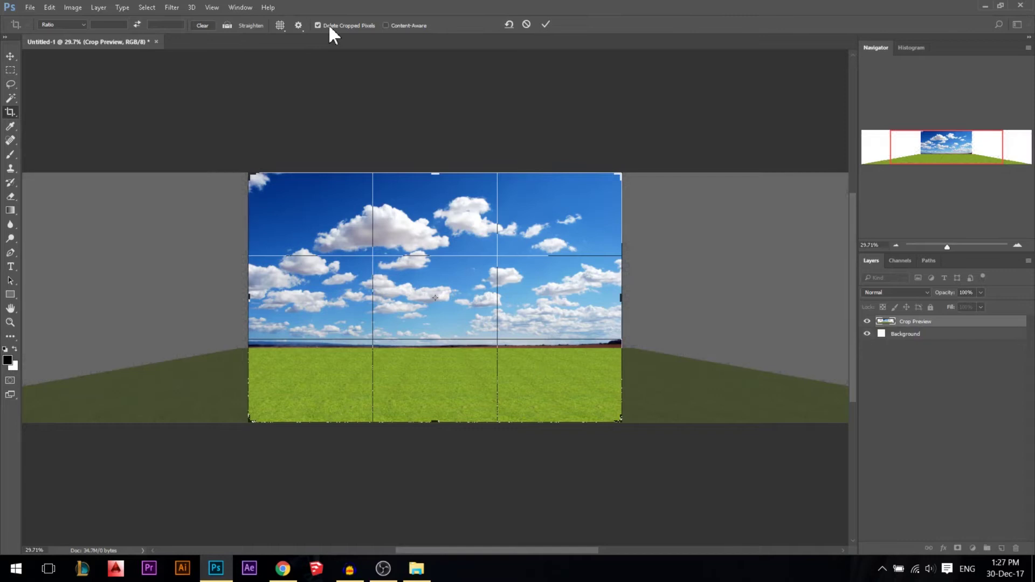
pyautogui.click(545, 24)
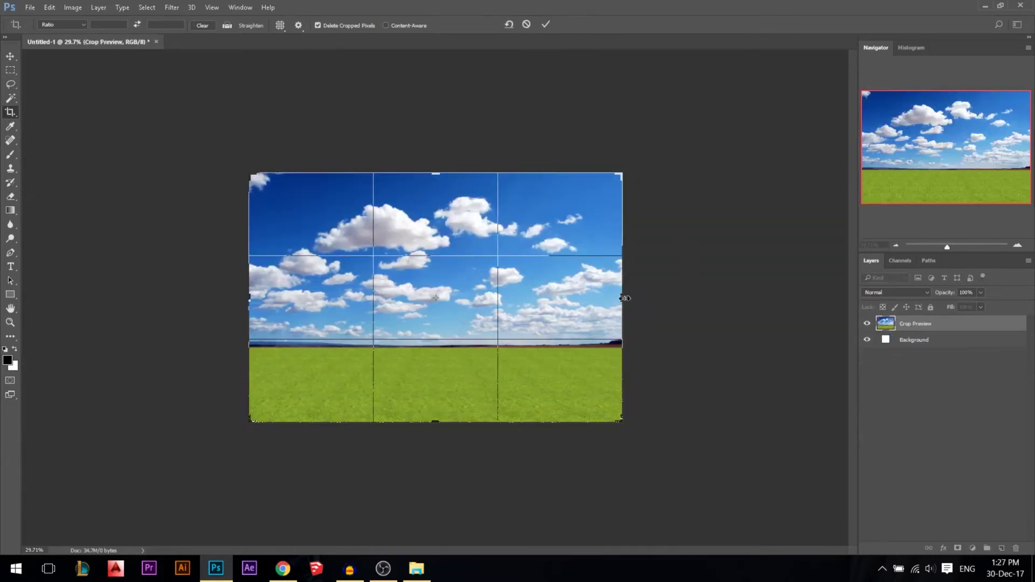
pyautogui.moveTo(624, 298); pyautogui.dragTo(701, 294)
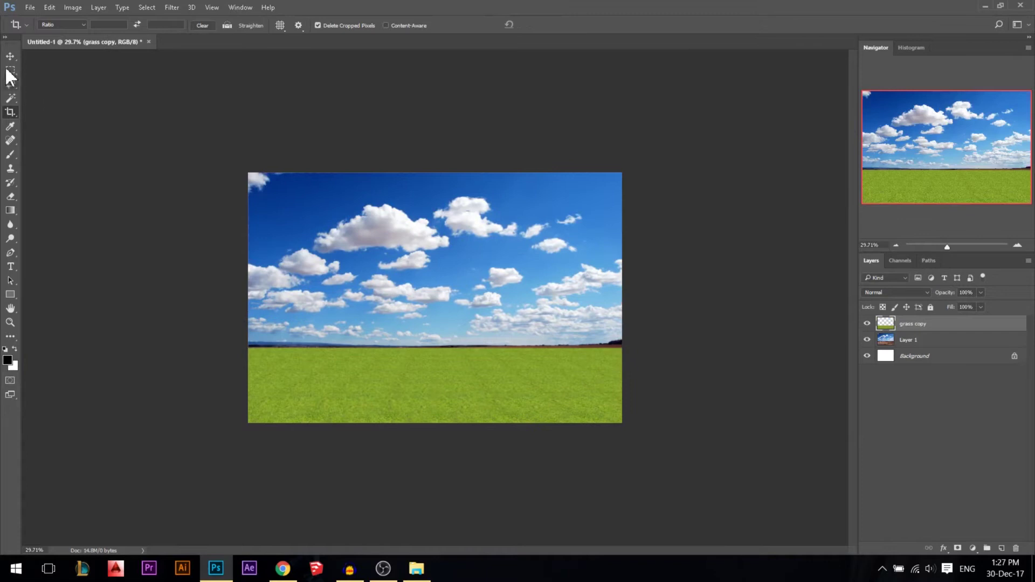
pyautogui.click(10, 56)
pyautogui.keyDown('alt'); pyautogui.scroll(3, 513, 442); pyautogui.keyUp('alt')
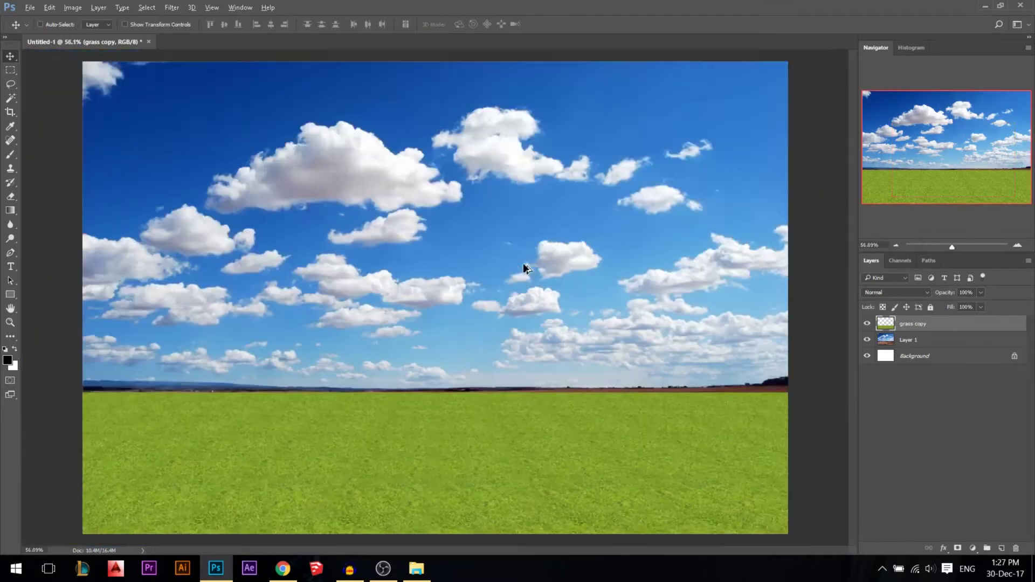
pyautogui.keyDown('alt'); pyautogui.scroll(1, 462, 500); pyautogui.keyUp('alt')
pyautogui.keyDown('alt'); pyautogui.scroll(-2, 196, 462); pyautogui.keyUp('alt')
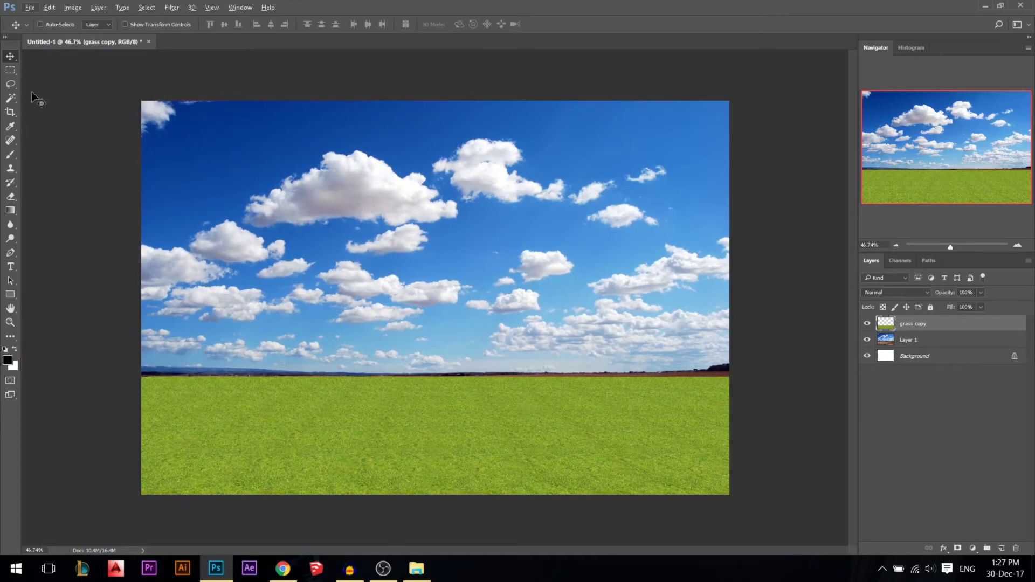
pyautogui.click(10, 70)
pyautogui.click(43, 68)
pyautogui.scroll(2, 329, 323)
pyautogui.scroll(-1, 354, 314)
pyautogui.scroll(2, 592, 426)
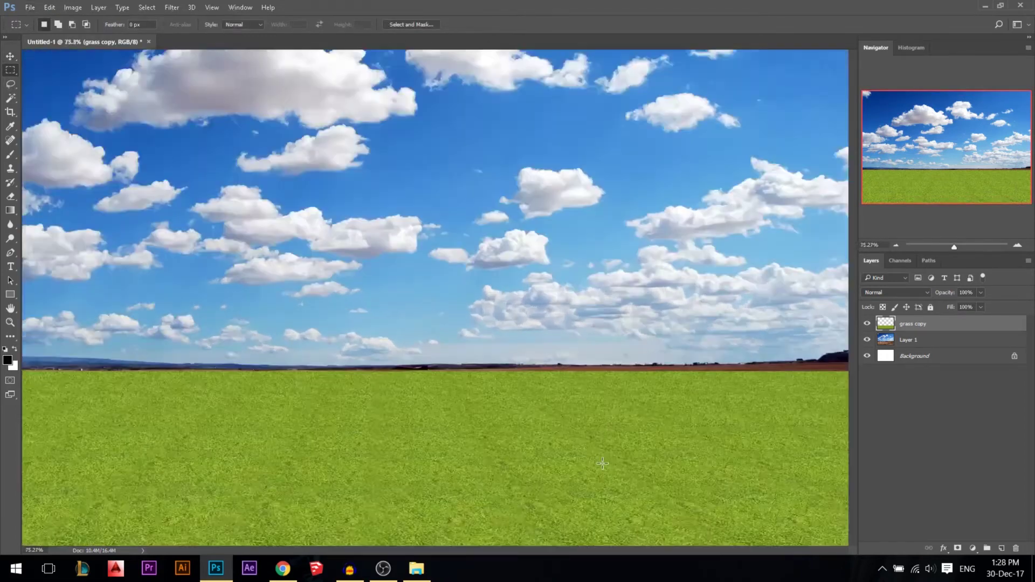
pyautogui.click(10, 72)
pyautogui.click(36, 68)
pyautogui.click(12, 85)
pyautogui.click(37, 85)
# - Select a rectangular grass area right of the field's center with the Rectangular Marquee and copy it to a new layer
pyautogui.click(10, 70)
pyautogui.scroll(-1, 532, 430)
pyautogui.moveTo(448, 410); pyautogui.dragTo(658, 493)
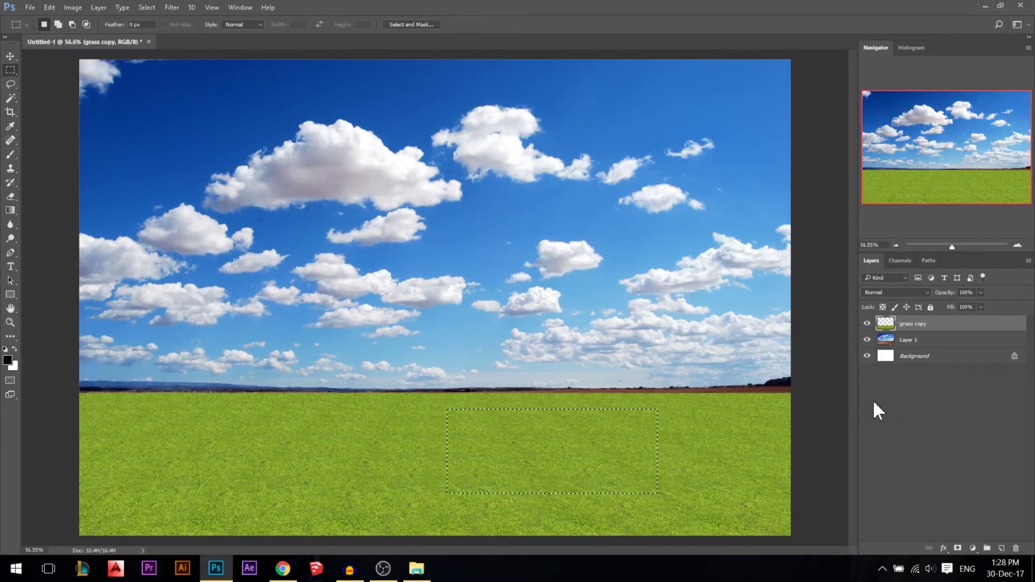
pyautogui.hotkey('ctrl', 'j')
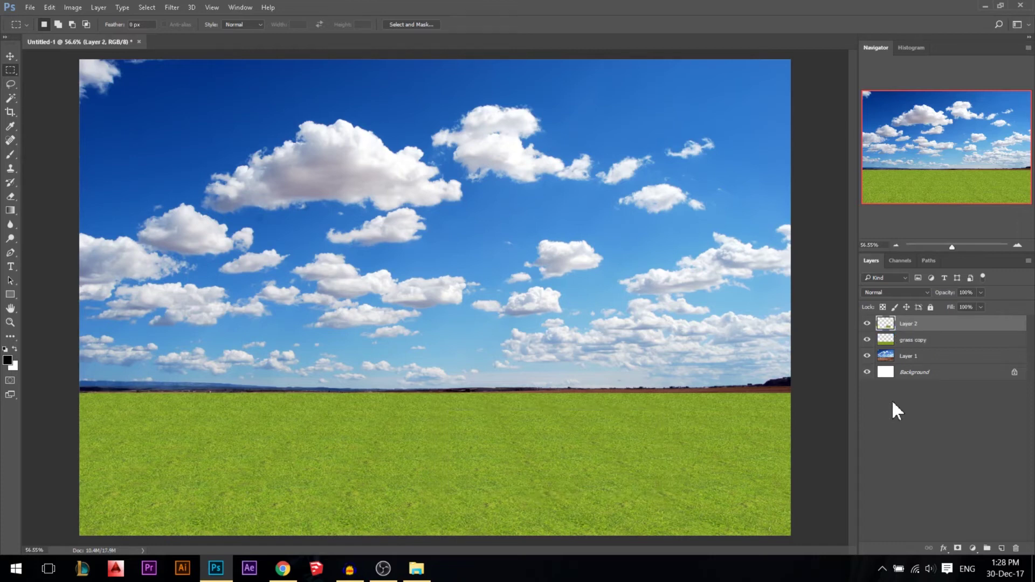
pyautogui.press('v')
pyautogui.moveTo(547, 433); pyautogui.dragTo(590, 409)
# - Warp the copied grass patch in Free Transform to shape it like a low mound and apply the warp
pyautogui.hotkey('ctrl', 't')
pyautogui.rightClick(548, 441)
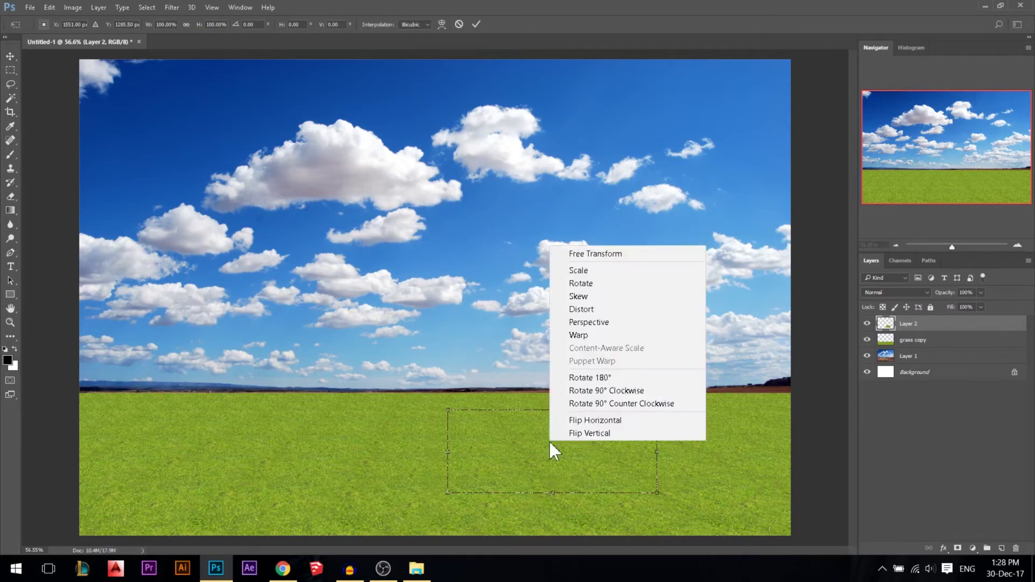
pyautogui.click(579, 335)
pyautogui.moveTo(549, 446); pyautogui.dragTo(446, 460)
pyautogui.press('Return')
pyautogui.scroll(3, 604, 491)
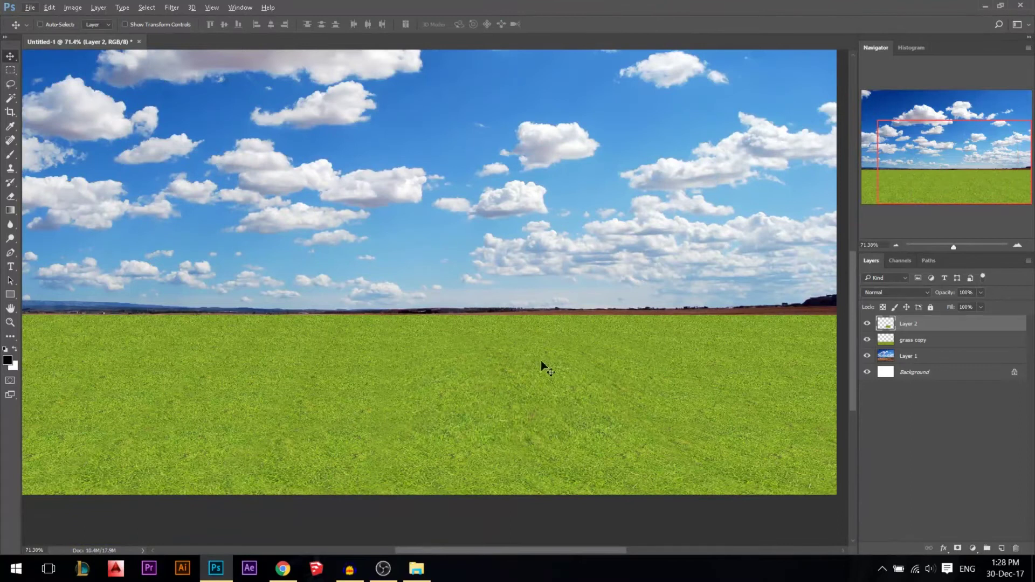
pyautogui.scroll(-2, 630, 403)
pyautogui.scroll(3, 559, 496)
pyautogui.scroll(-1, 619, 384)
pyautogui.scroll(-2, 582, 402)
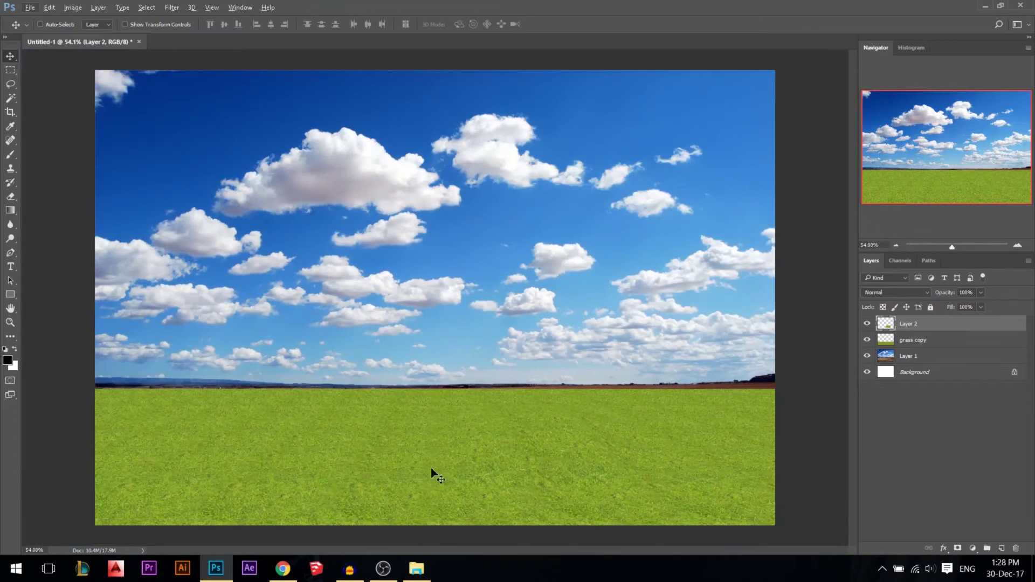
pyautogui.scroll(2, 449, 466)
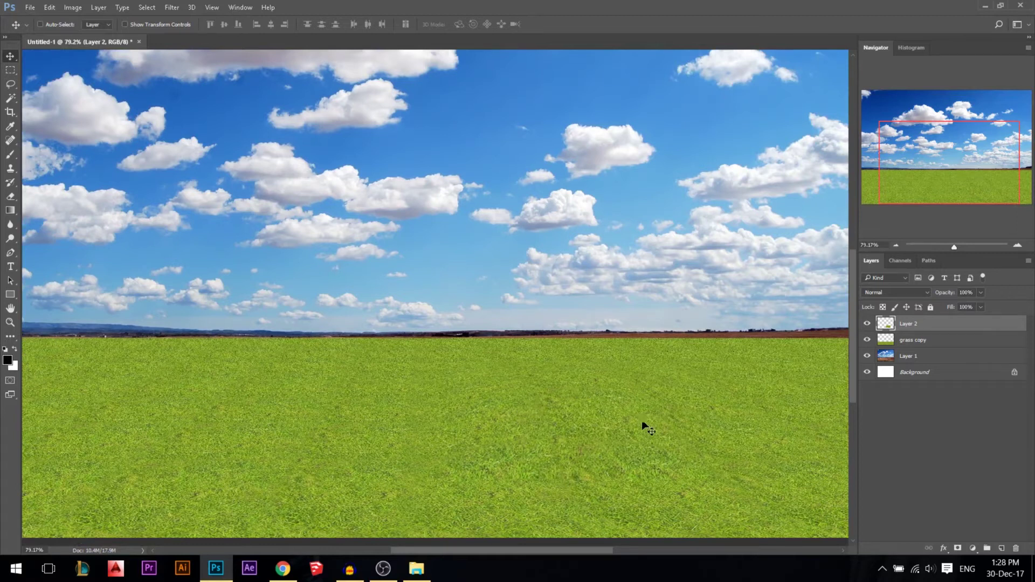
pyautogui.scroll(2, 643, 426)
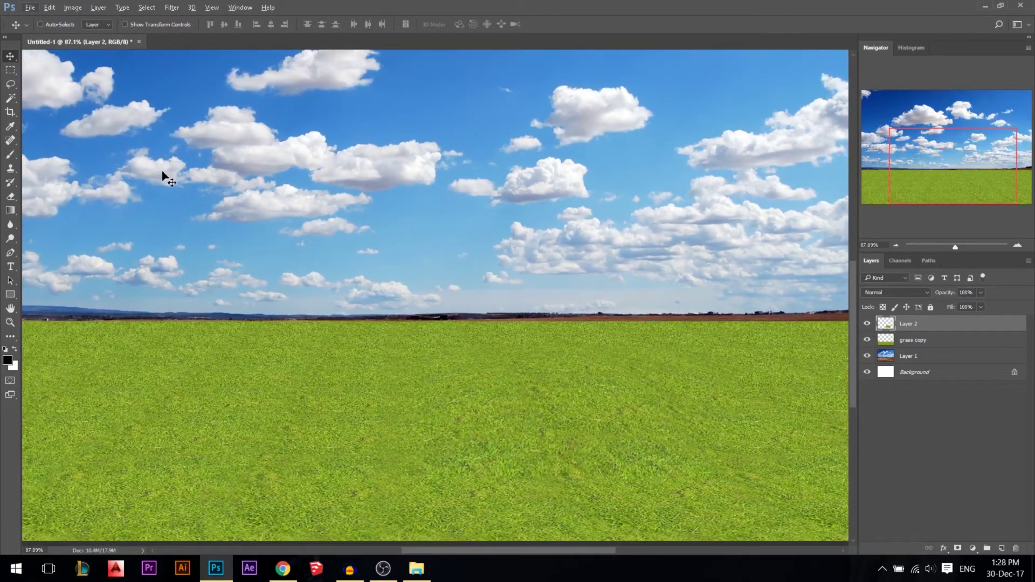
# - Darken the lower and right sides of the warped grass patch with the Burn tool on Midtones at 14% exposure
pyautogui.moveTo(12, 235); pyautogui.dragTo(49, 252)
pyautogui.click(171, 25)
pyautogui.scroll(-3, 515, 326)
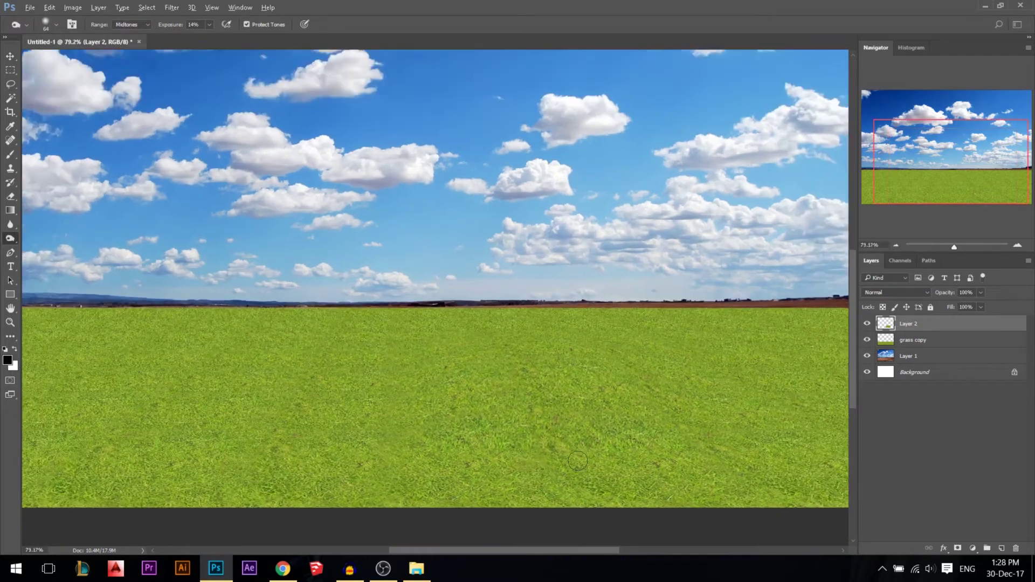
pyautogui.keyDown('ctrl'); pyautogui.click(886, 324); pyautogui.keyUp('ctrl')
pyautogui.hotkey('ctrl', 'd')
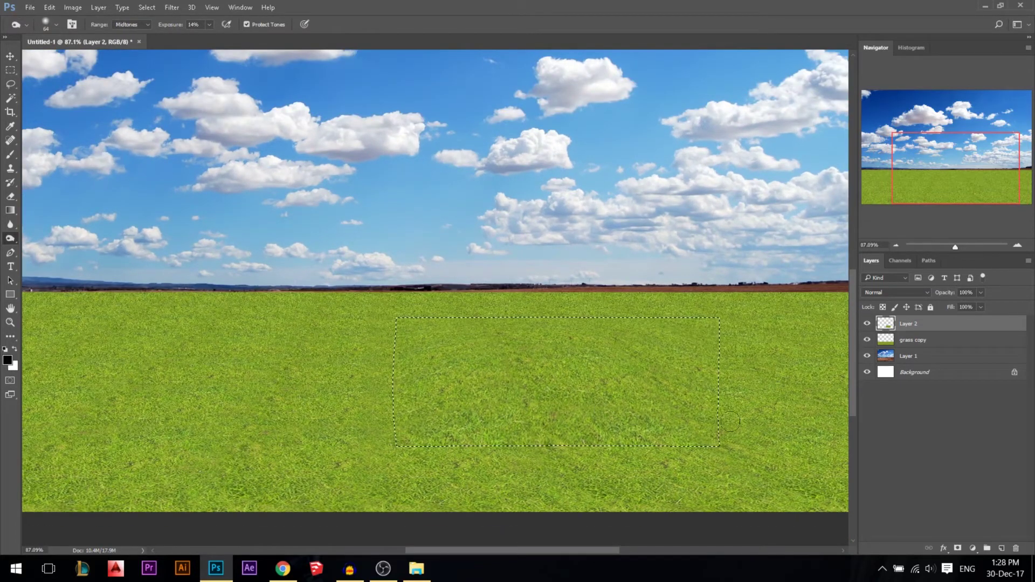
pyautogui.keyDown('alt'); pyautogui.rightClick(539, 427); pyautogui.keyUp('alt')
pyautogui.moveTo(593, 426); pyautogui.dragTo(518, 438)
pyautogui.moveTo(655, 365); pyautogui.dragTo(664, 432)
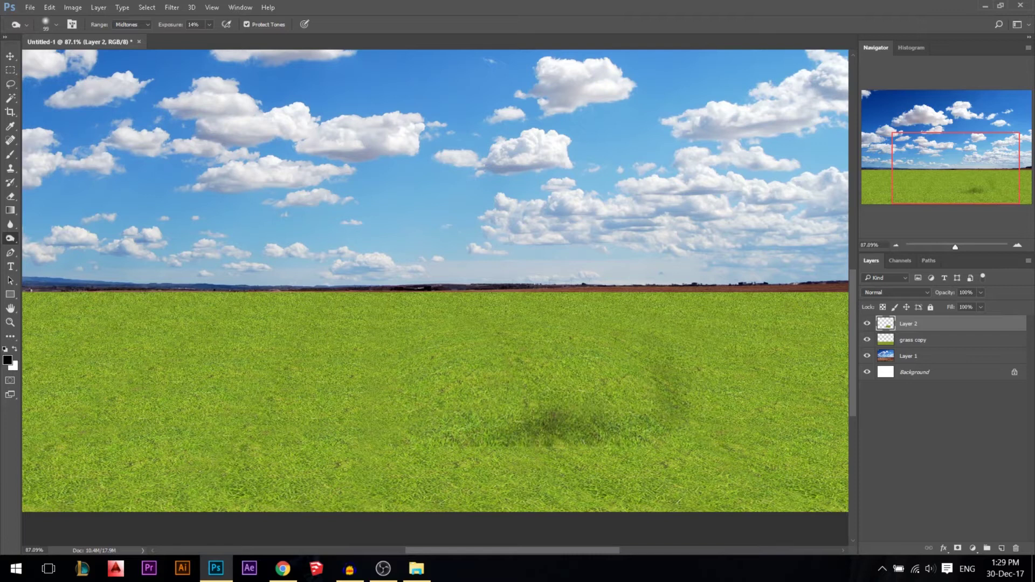
pyautogui.keyDown('alt'); pyautogui.rightClick(619, 339); pyautogui.keyUp('alt')
pyautogui.moveTo(625, 338); pyautogui.dragTo(601, 357)
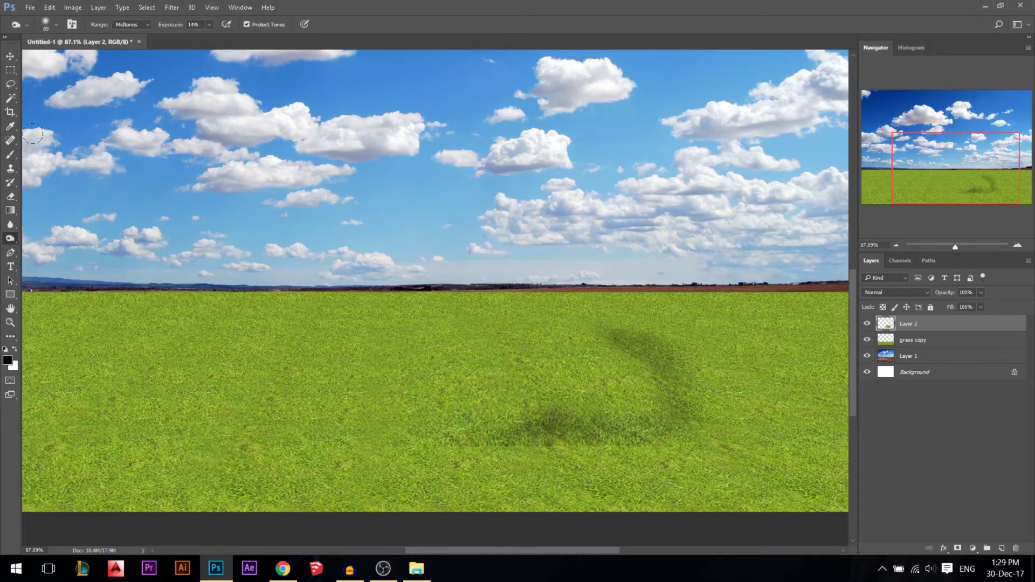
# - Lighten the left and upper sides of the warped grass patch with the Dodge tool on Midtones at 24% exposure
pyautogui.moveTo(11, 238); pyautogui.dragTo(49, 237)
pyautogui.click(132, 40)
pyautogui.keyDown('alt'); pyautogui.rightClick(462, 375); pyautogui.keyUp('alt')
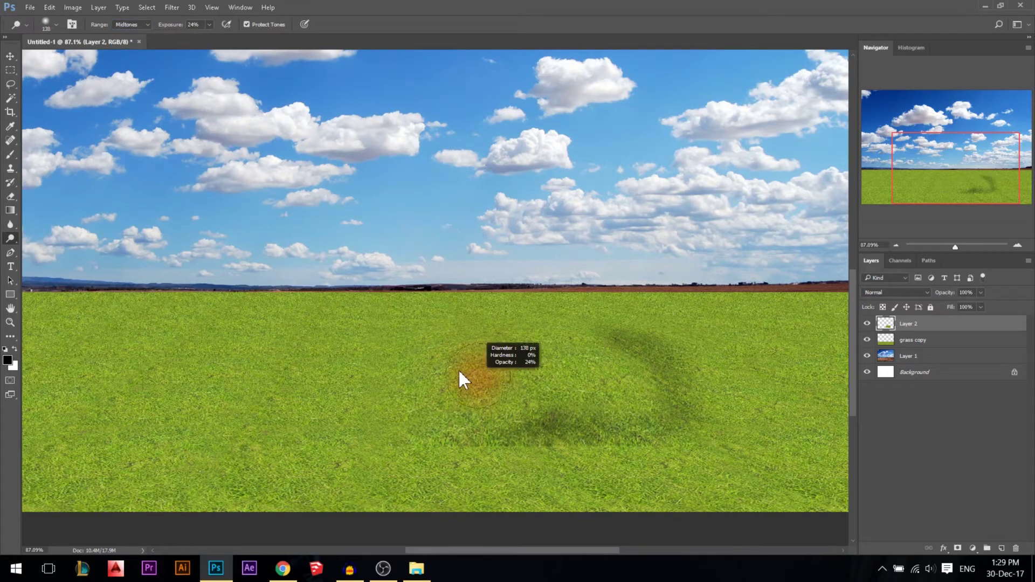
pyautogui.keyDown('alt'); pyautogui.rightClick(415, 362); pyautogui.keyUp('alt')
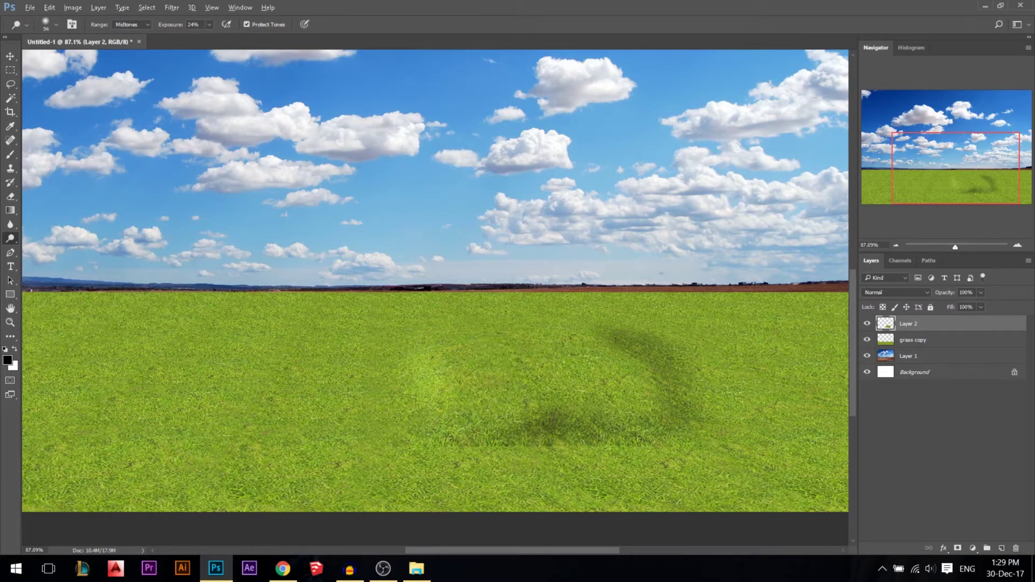
pyautogui.moveTo(524, 339)
pyautogui.mouseDown()
pyautogui.moveTo(436, 359)
pyautogui.moveTo(453, 348)
pyautogui.moveTo(438, 381)
pyautogui.mouseUp()
pyautogui.scroll(-3, 696, 397)
pyautogui.scroll(-3, 695, 397)
pyautogui.scroll(1, 438, 430)
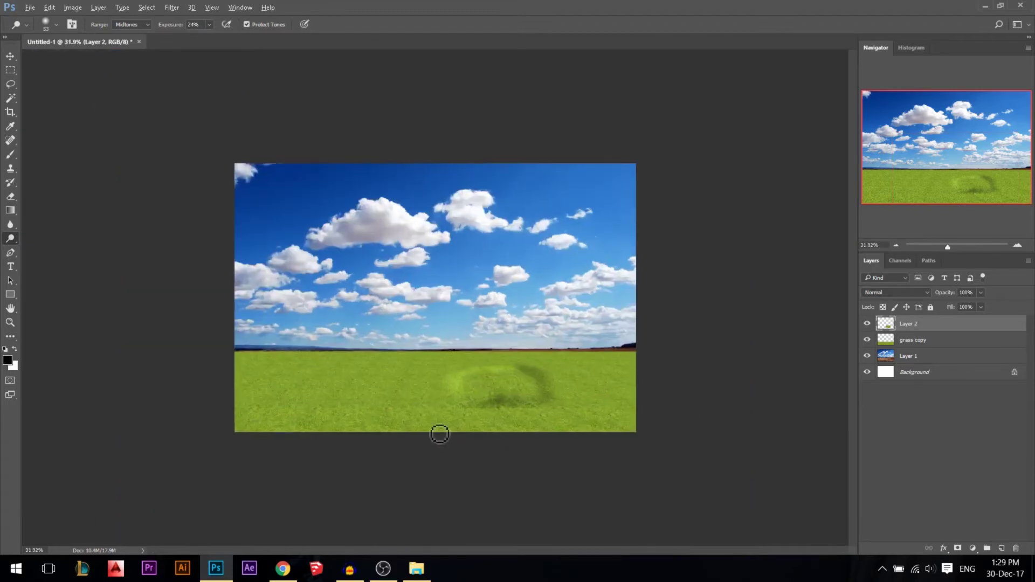
# - Examine the shaded mound in the grass up close and within the whole landscape
pyautogui.click(10, 56)
pyautogui.scroll(2, 522, 475)
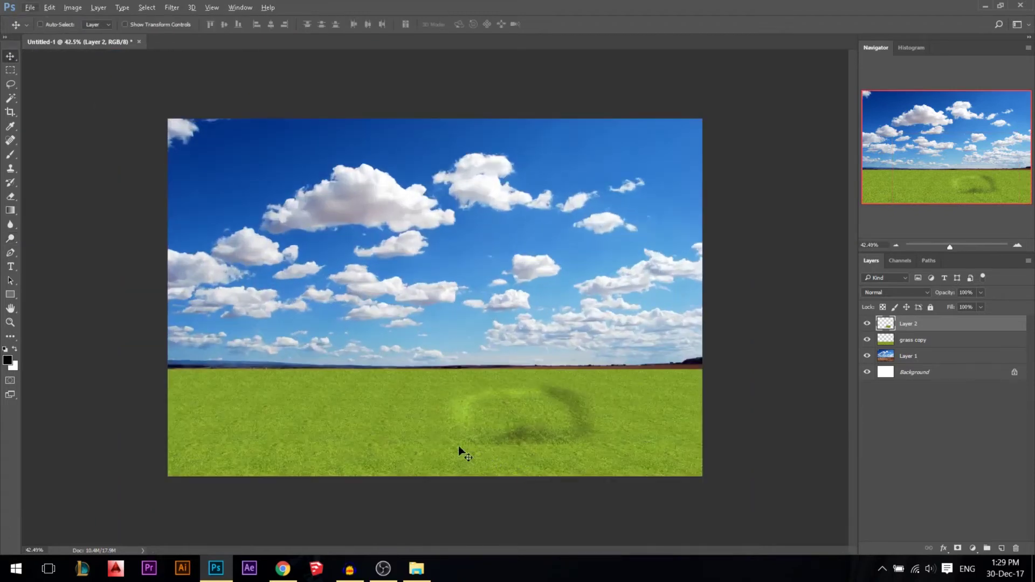
pyautogui.scroll(3, 495, 410)
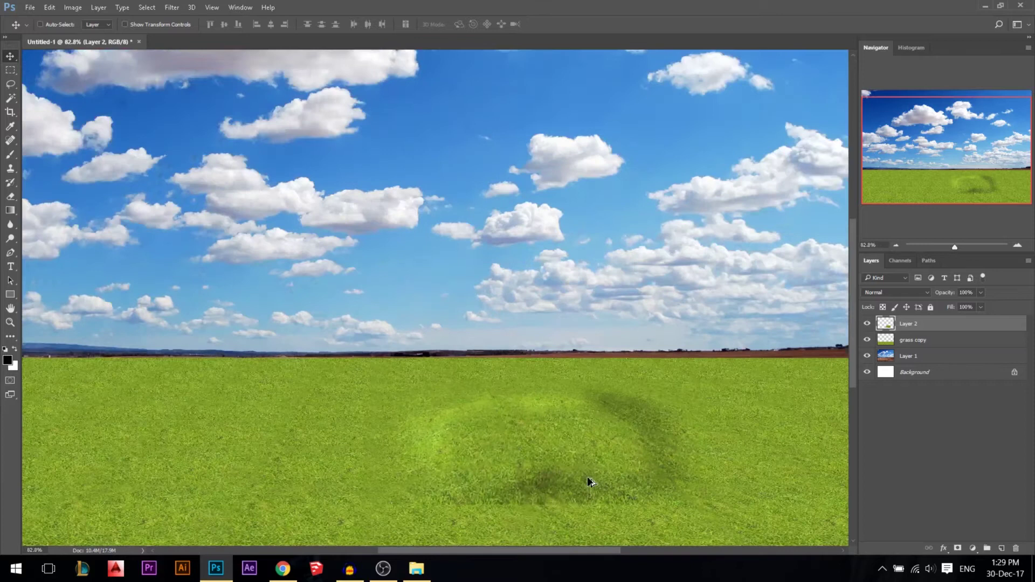
pyautogui.scroll(-2, 589, 480)
pyautogui.scroll(-1, 491, 466)
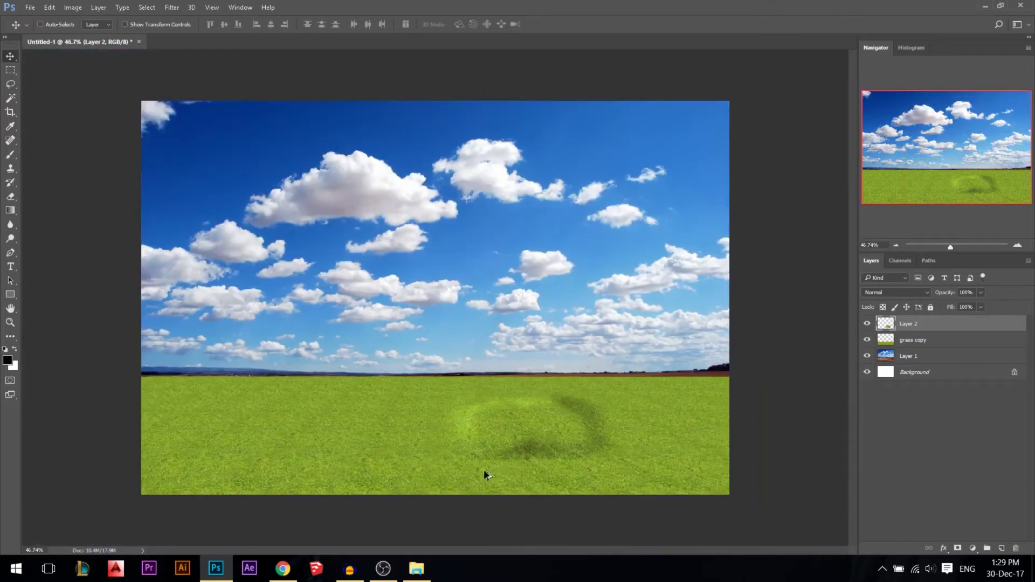
pyautogui.scroll(1, 463, 453)
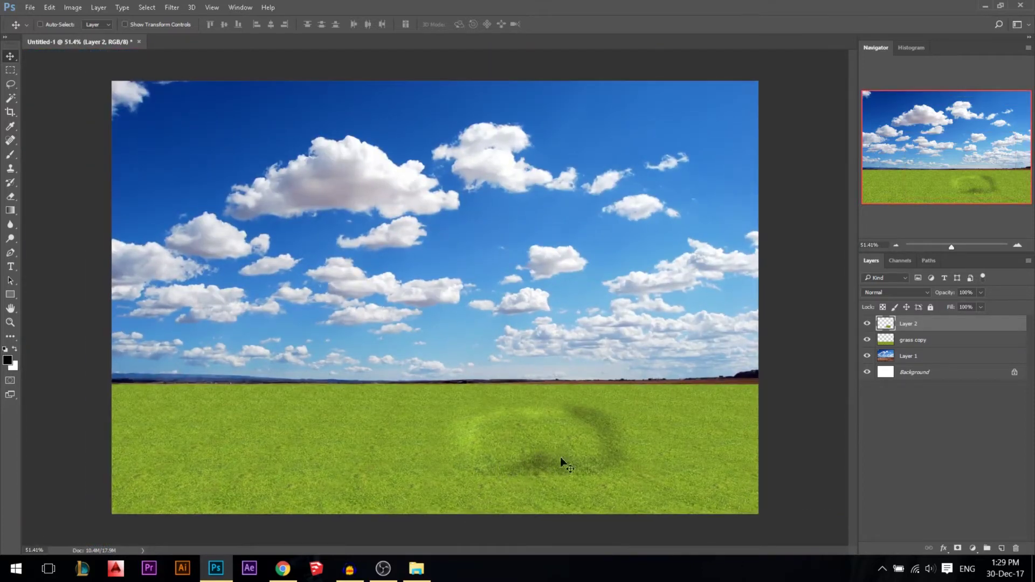
pyautogui.scroll(1, 556, 460)
pyautogui.scroll(1, 549, 461)
pyautogui.scroll(-2, 548, 461)
pyautogui.scroll(1, 304, 456)
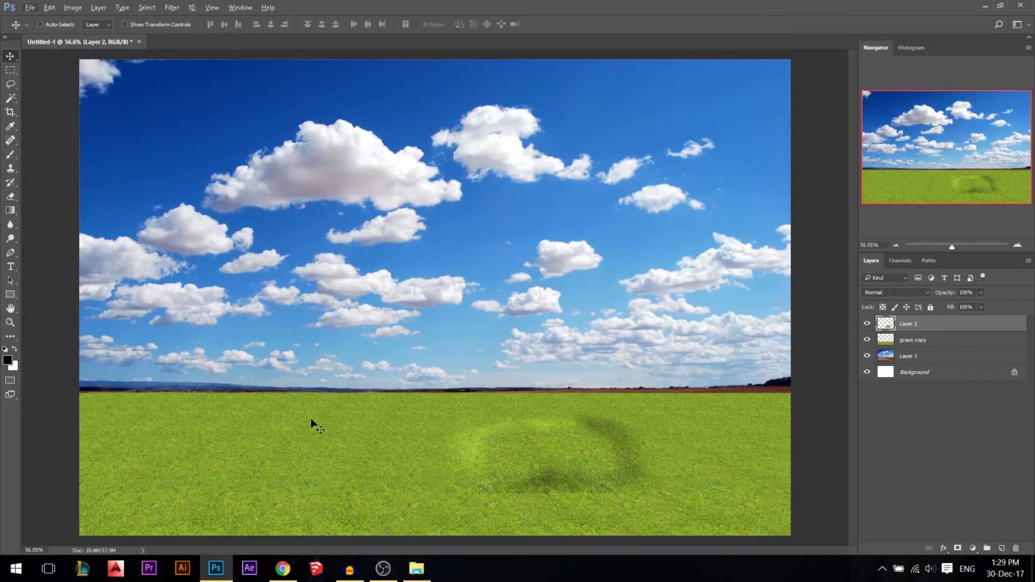
pyautogui.scroll(1, 388, 427)
pyautogui.scroll(-1, 275, 447)
pyautogui.scroll(1, 613, 461)
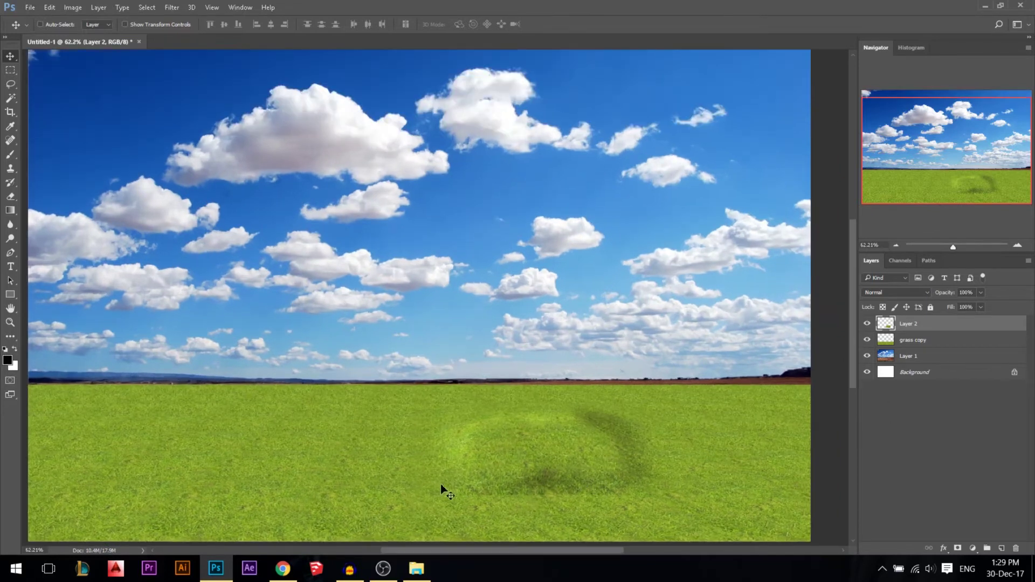
# - Blend the lower edge of the shaded mound into the surrounding grass with the soft Eraser at 100% opacity
pyautogui.press('e')
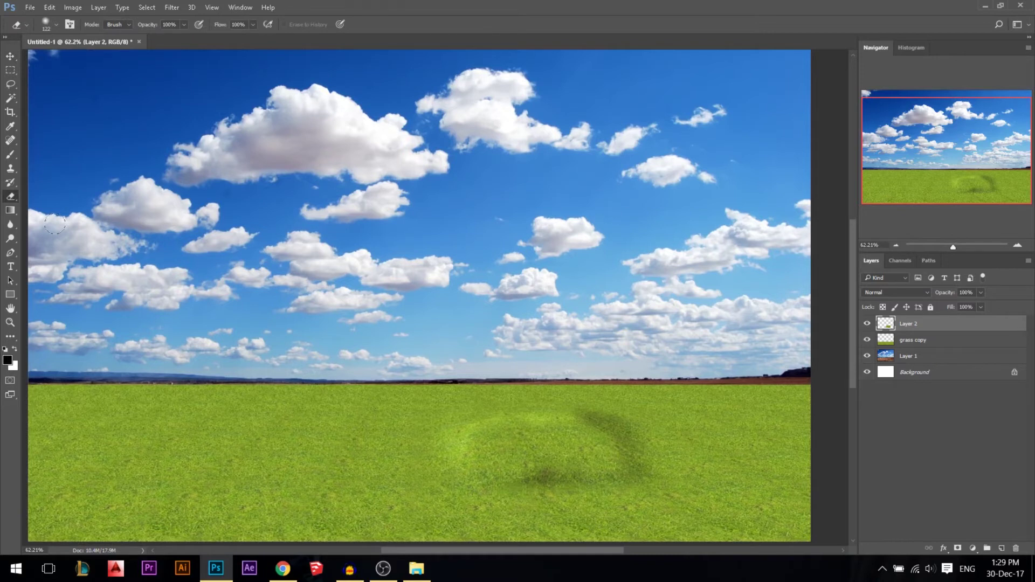
pyautogui.click(11, 56)
pyautogui.scroll(-2, 457, 395)
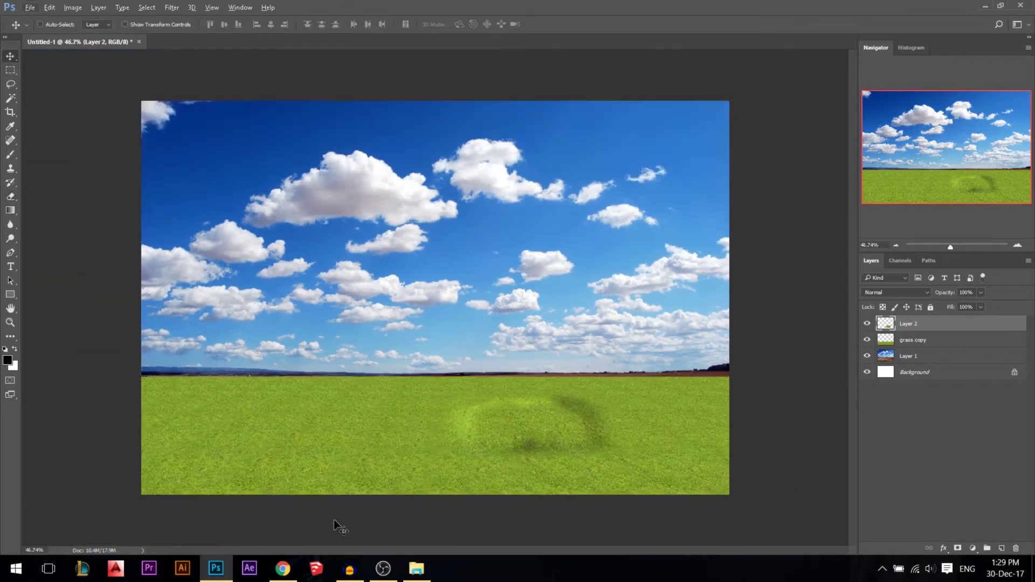
# - Place the bare tree silhouette image simple-bare-tree-silhouette-4.png into the landscape
pyautogui.scroll(1, 366, 507)
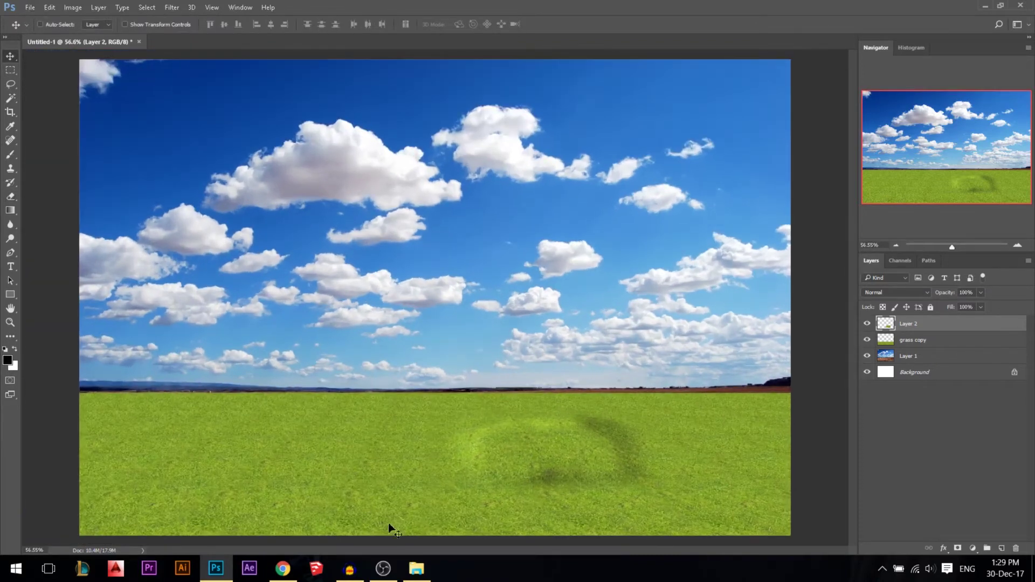
pyautogui.click(416, 569)
pyautogui.moveTo(527, 222); pyautogui.dragTo(568, 399)
pyautogui.press('Return')
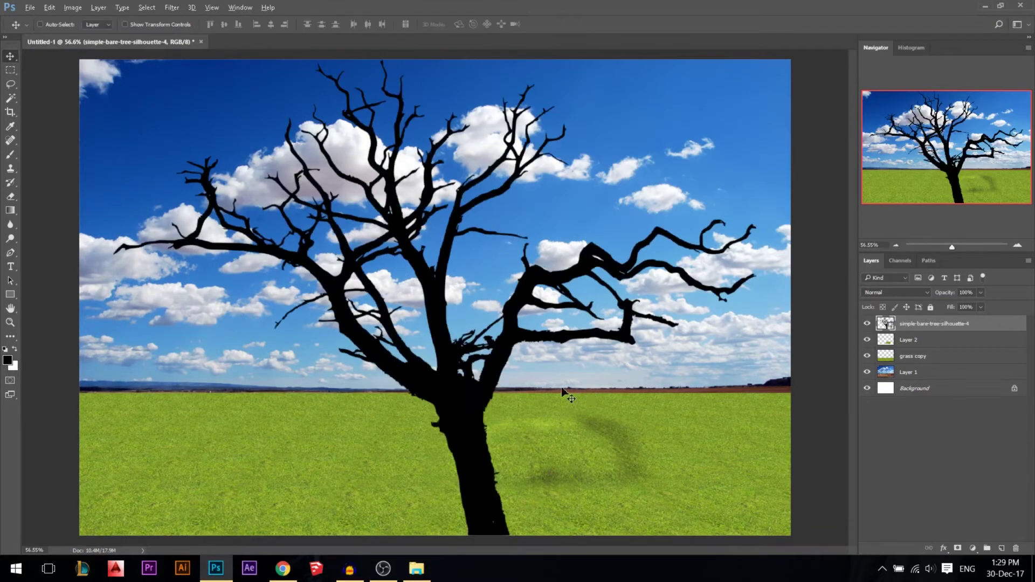
# - Scale down the tree silhouette and stand it on the grass at the landscape's right side, beside the mound
pyautogui.scroll(-2, 457, 321)
pyautogui.moveTo(457, 321); pyautogui.dragTo(538, 306)
pyautogui.hotkey('ctrl', 't')
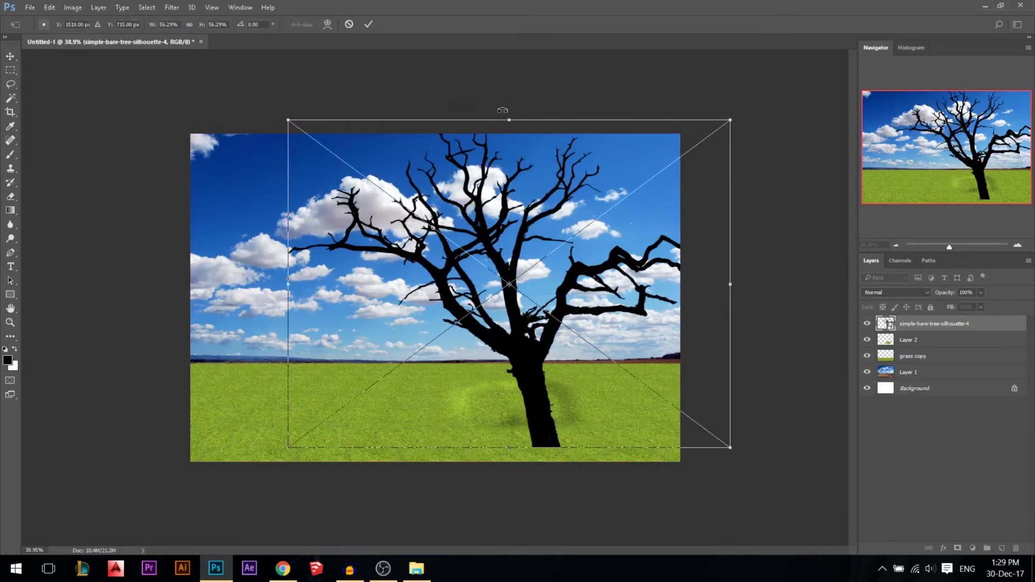
pyautogui.moveTo(509, 124); pyautogui.dragTo(575, 123)
pyautogui.moveTo(800, 120); pyautogui.dragTo(726, 158)
pyautogui.press('Return')
pyautogui.moveTo(574, 396); pyautogui.dragTo(614, 410)
# - Rasterize the tree layer and add a lasso-drawn black root spreading left from the trunk's base
pyautogui.scroll(3, 690, 482)
pyautogui.scroll(5, 690, 481)
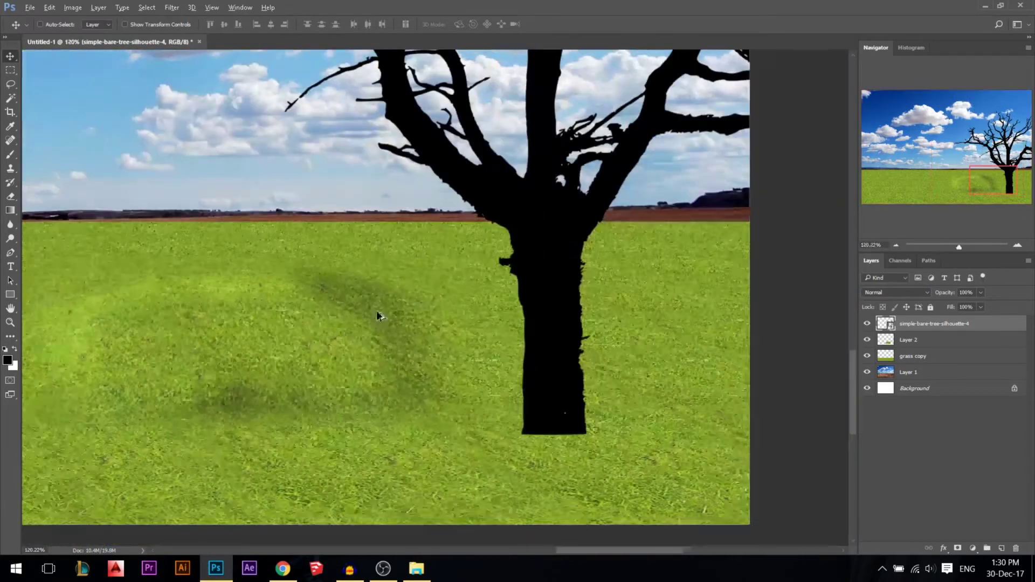
pyautogui.click(10, 84)
pyautogui.scroll(-1, 453, 297)
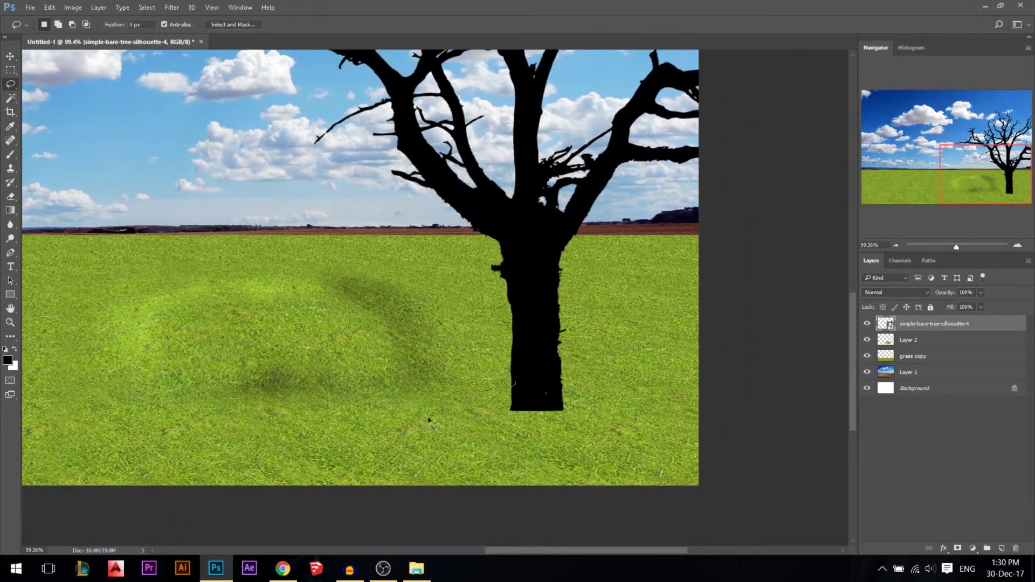
pyautogui.moveTo(519, 405)
pyautogui.mouseDown()
pyautogui.moveTo(531, 397)
pyautogui.moveTo(522, 397)
pyautogui.mouseUp()
pyautogui.rightClick(935, 326)
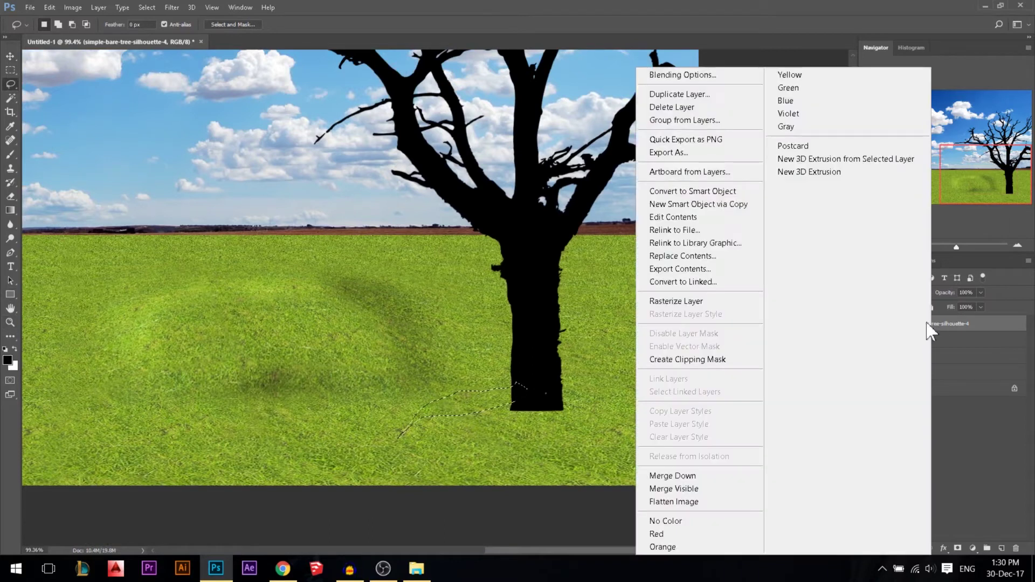
pyautogui.click(668, 301)
pyautogui.hotkey('alt', 'BackSpace')
pyautogui.hotkey('ctrl', 'd')
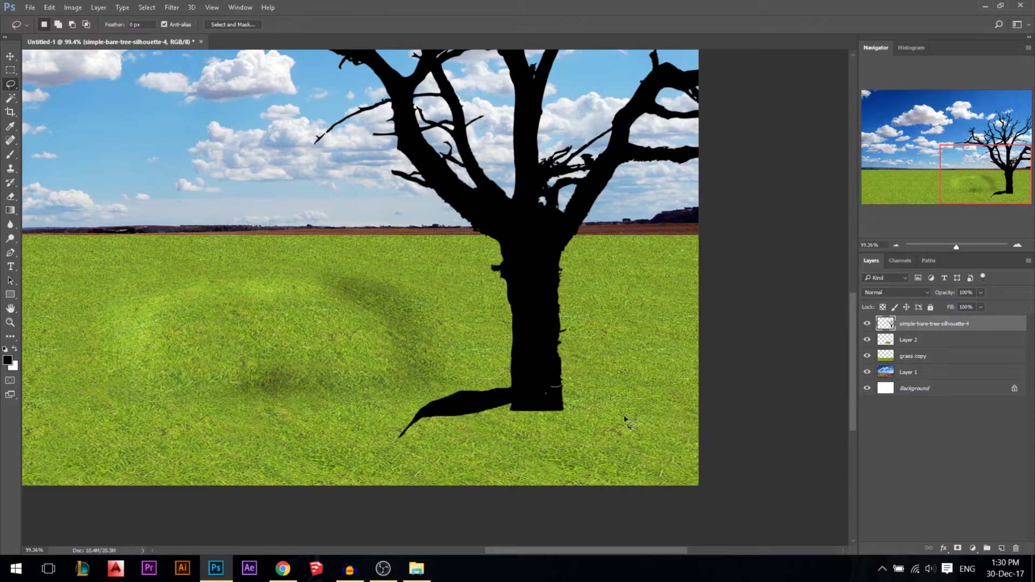
# - Add a right root and two lower roots to the trunk's base with black-filled lasso selections
pyautogui.moveTo(636, 431)
pyautogui.mouseDown()
pyautogui.moveTo(566, 383)
pyautogui.moveTo(562, 415)
pyautogui.mouseUp()
pyautogui.moveTo(593, 455)
pyautogui.mouseDown()
pyautogui.moveTo(545, 455)
pyautogui.moveTo(536, 418)
pyautogui.moveTo(545, 434)
pyautogui.moveTo(567, 419)
pyautogui.moveTo(599, 464)
pyautogui.moveTo(536, 412)
pyautogui.mouseUp()
pyautogui.hotkey('alt', 'BackSpace')
pyautogui.hotkey('ctrl', 'd')
pyautogui.scroll(-2, 491, 384)
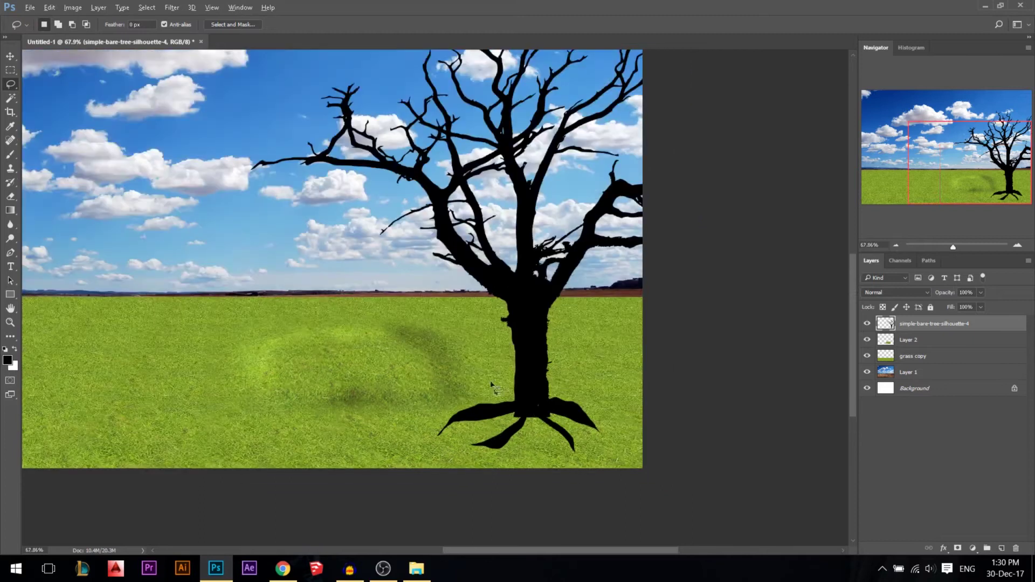
# - Thicken and lengthen the two lower roots with black-filled lasso selections
pyautogui.scroll(4, 491, 384)
pyautogui.moveTo(522, 389); pyautogui.dragTo(490, 400)
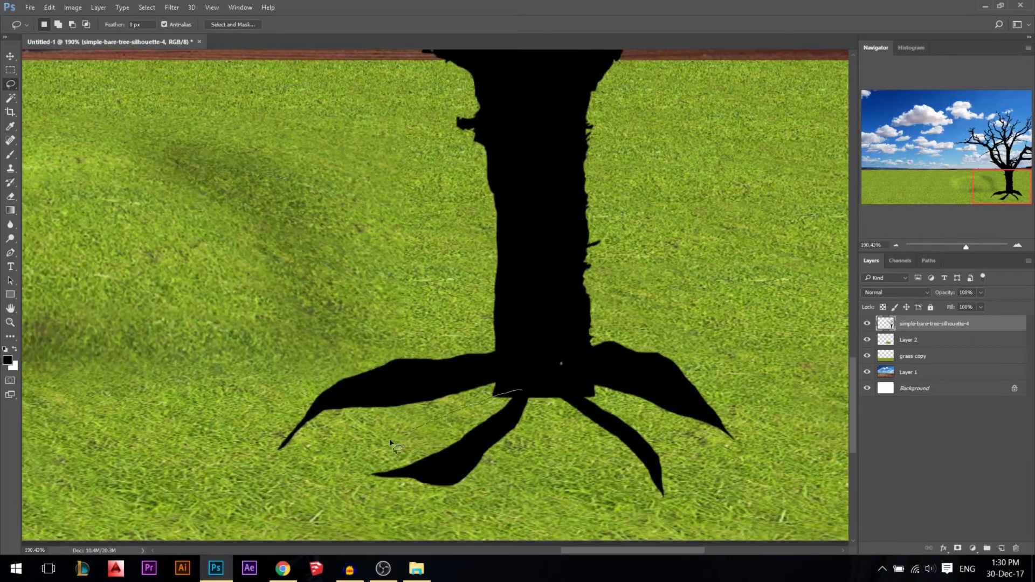
pyautogui.moveTo(318, 477)
pyautogui.mouseDown()
pyautogui.moveTo(395, 482)
pyautogui.moveTo(452, 465)
pyautogui.moveTo(528, 388)
pyautogui.moveTo(584, 389)
pyautogui.moveTo(706, 475)
pyautogui.mouseUp()
pyautogui.moveTo(702, 517)
pyautogui.mouseDown()
pyautogui.moveTo(677, 512)
pyautogui.moveTo(615, 434)
pyautogui.moveTo(584, 417)
pyautogui.mouseUp()
pyautogui.hotkey('alt', 'BackSpace')
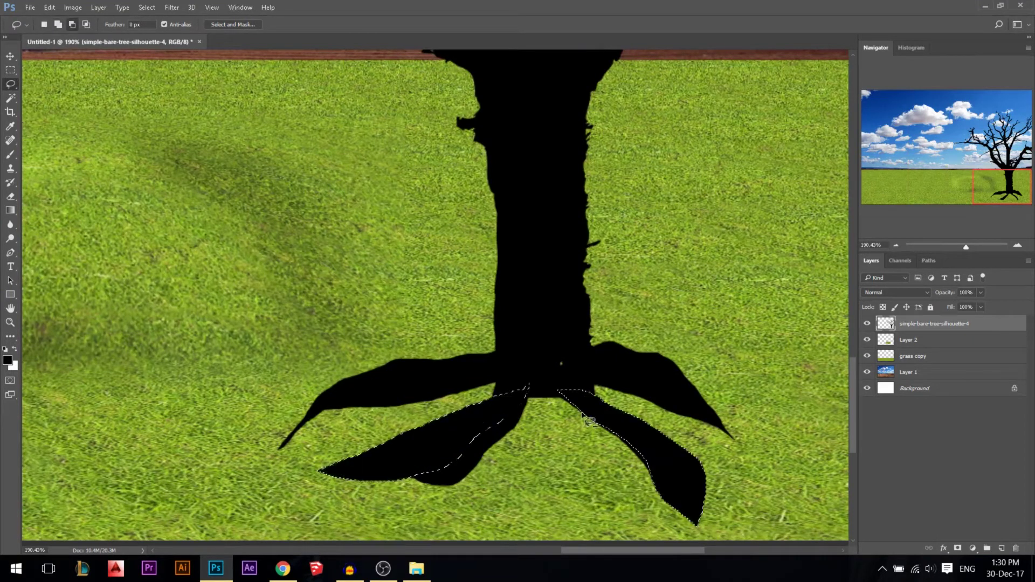
pyautogui.hotkey('ctrl', 'd')
pyautogui.press('v')
pyautogui.scroll(-5, 589, 415)
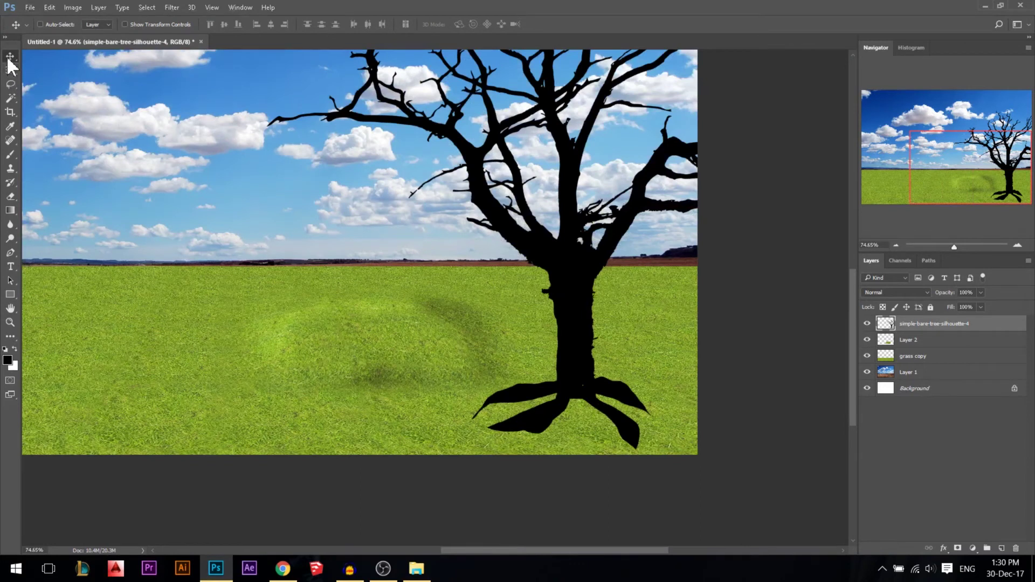
pyautogui.scroll(-3, 508, 301)
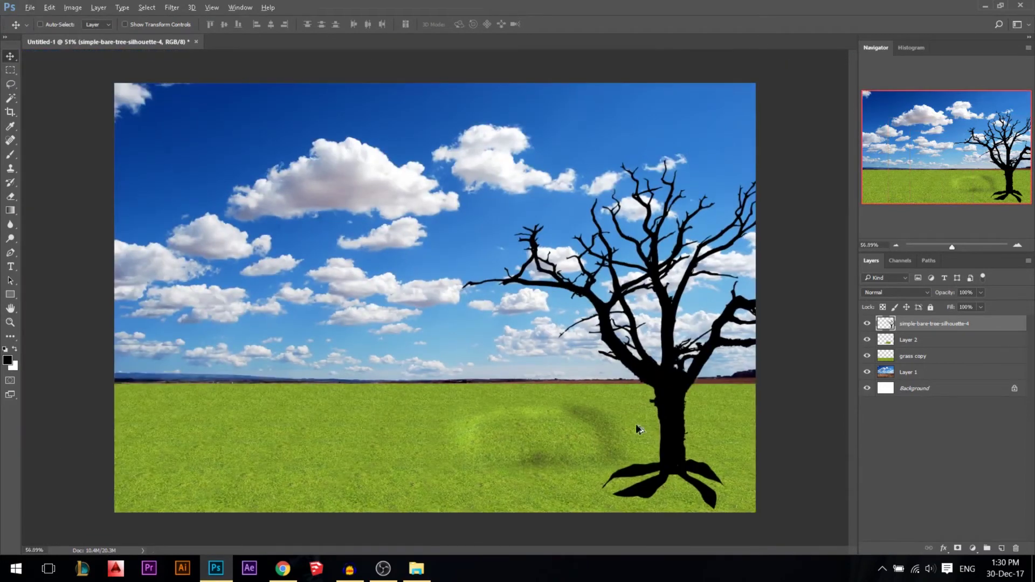
# - Examine the tree bark texture file in the texturing 2 folder and the textures.com website in the browser
pyautogui.scroll(1, 638, 429)
pyautogui.click(416, 569)
pyautogui.click(586, 184)
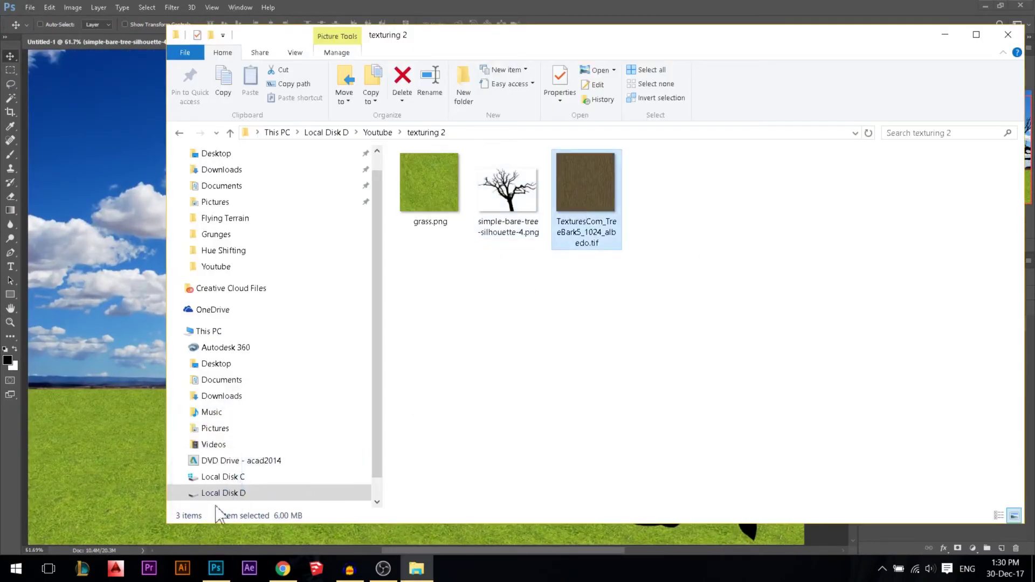
pyautogui.click(216, 567)
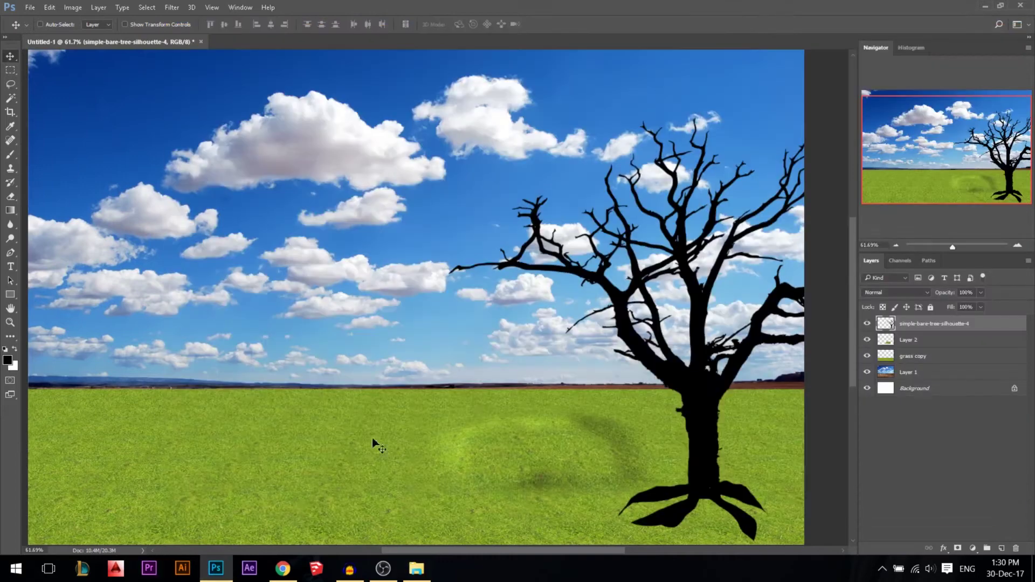
pyautogui.click(282, 567)
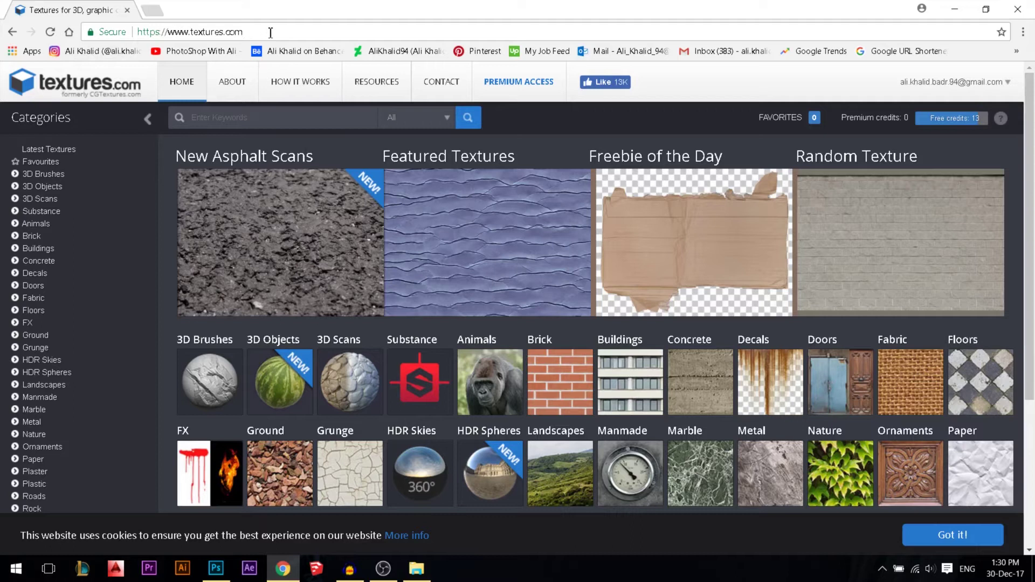
pyautogui.scroll(-1, 751, 173)
pyautogui.scroll(1, 845, 189)
pyautogui.hotkey('alt', 'Tab')
pyautogui.scroll(-2, 522, 422)
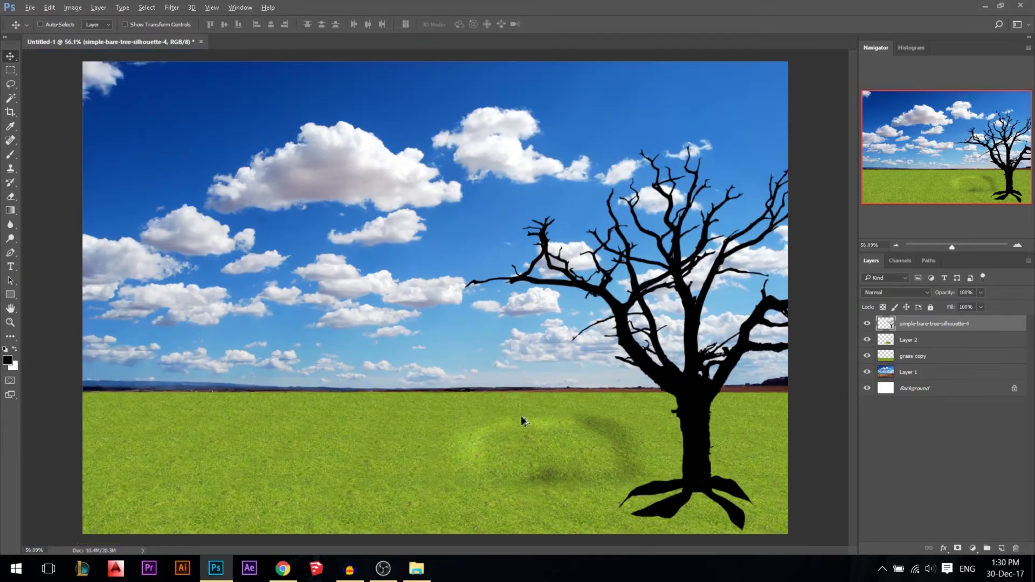
pyautogui.click(384, 566)
pyautogui.click(383, 568)
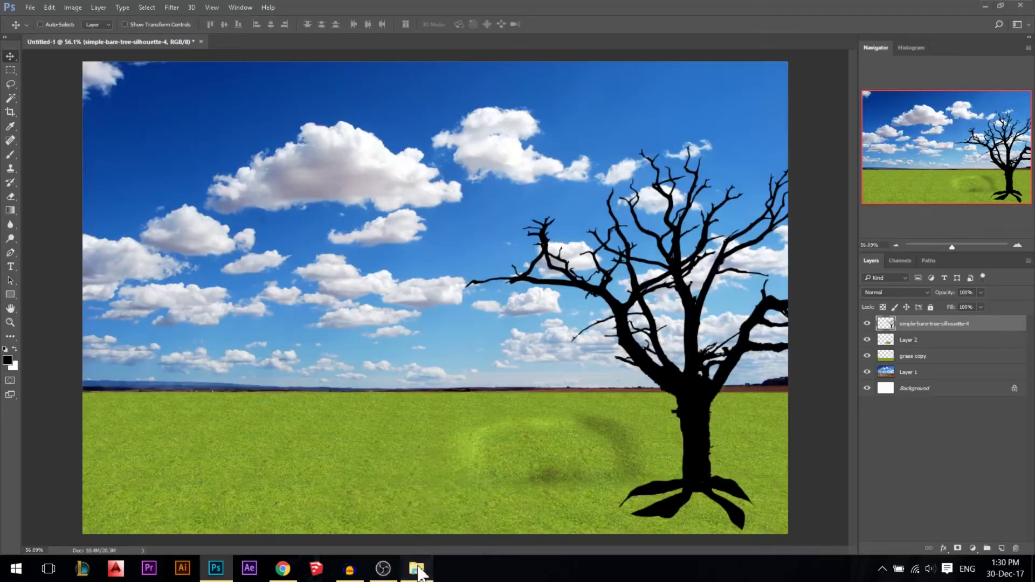
# - Place the bark texture TexturesCom_TreeBark5_1024_albedo.tif from the texturing 2 folder into the landscape
pyautogui.click(417, 568)
pyautogui.moveTo(568, 207); pyautogui.dragTo(455, 362)
pyautogui.press('Return')
pyautogui.scroll(-2, 400, 280)
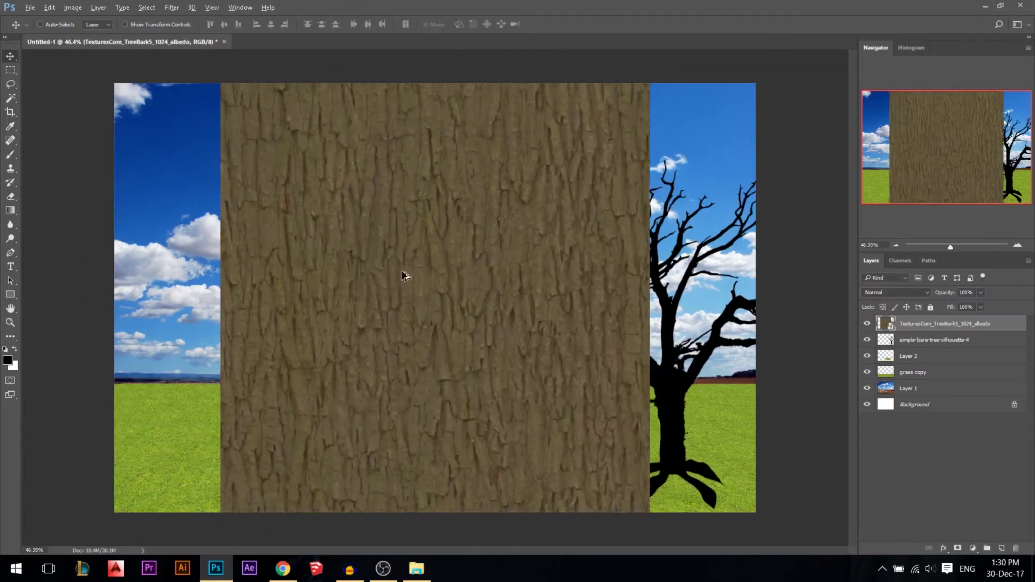
# - Rasterize the bark texture layer and scale it down to a small tile
pyautogui.rightClick(910, 329)
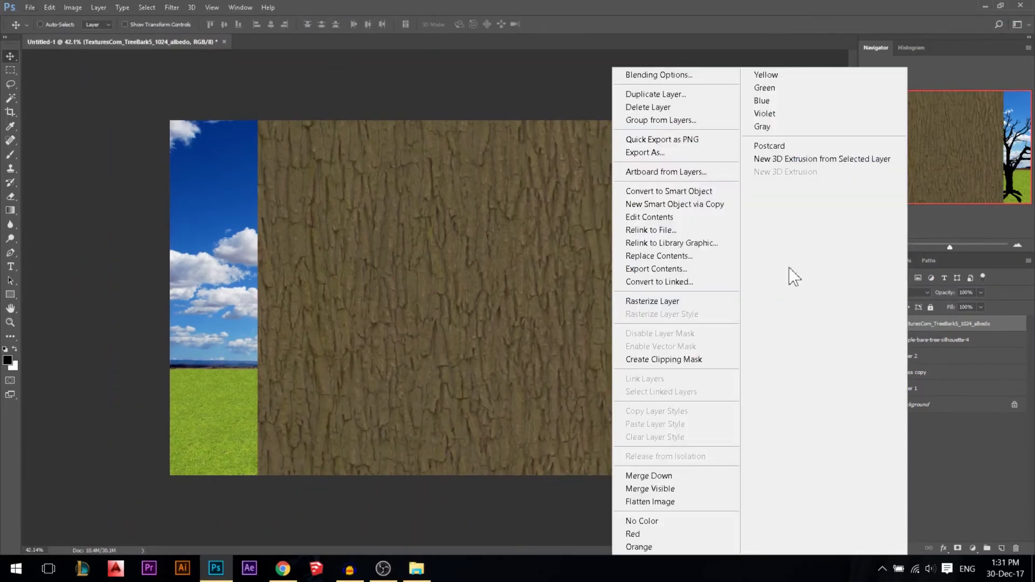
pyautogui.click(649, 302)
pyautogui.hotkey('ctrl', 't')
pyautogui.moveTo(613, 121)
pyautogui.mouseDown()
pyautogui.moveTo(498, 161)
pyautogui.moveTo(462, 223)
pyautogui.moveTo(426, 361)
pyautogui.mouseUp()
pyautogui.press('Return')
# - Stack a copy of the bark tile vertically, blending the seam with the Eraser and merging the two layers
pyautogui.scroll(2, 436, 302)
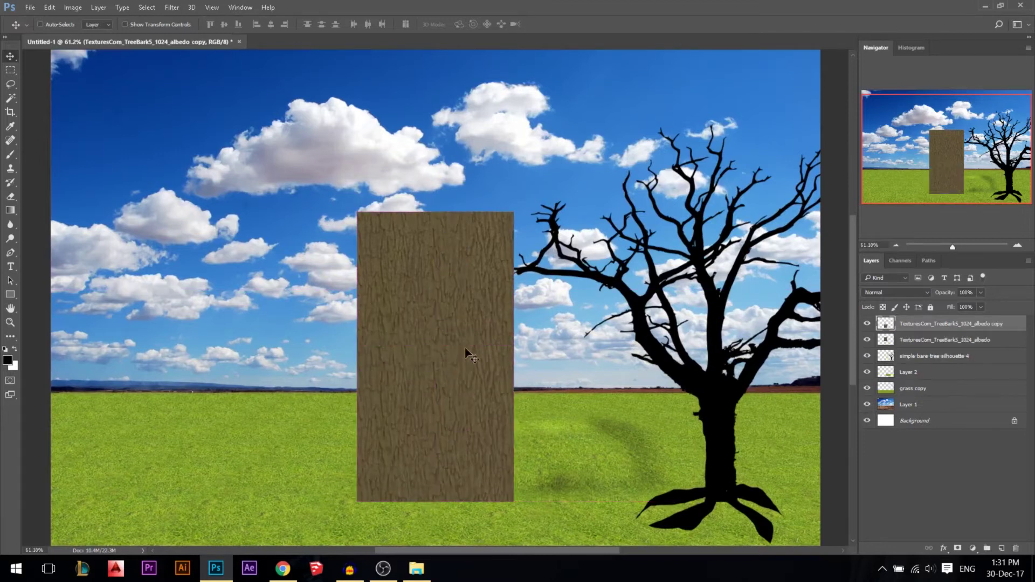
pyautogui.press('e')
pyautogui.moveTo(512, 333); pyautogui.dragTo(503, 336)
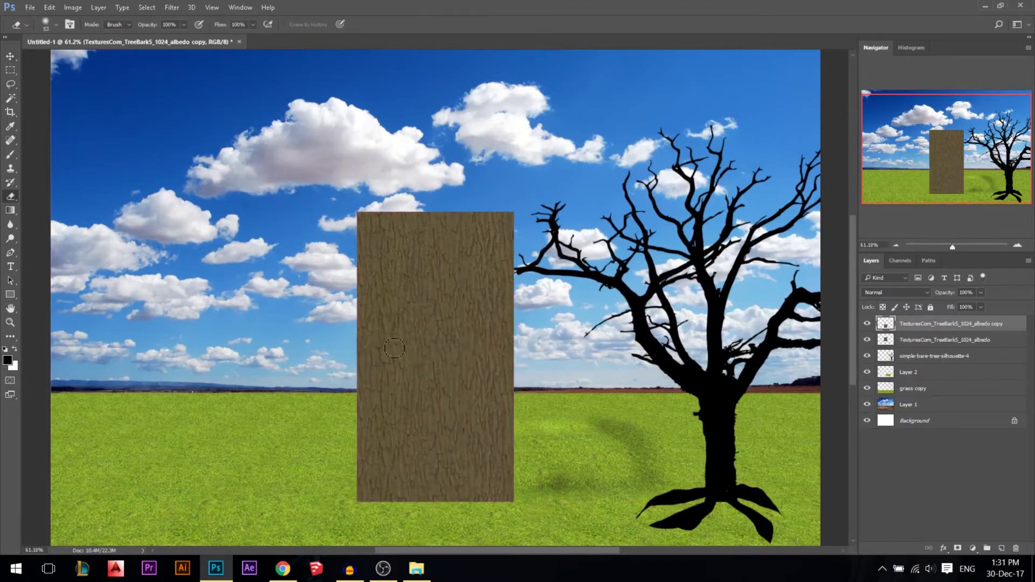
pyautogui.hotkey('ctrl', 'e')
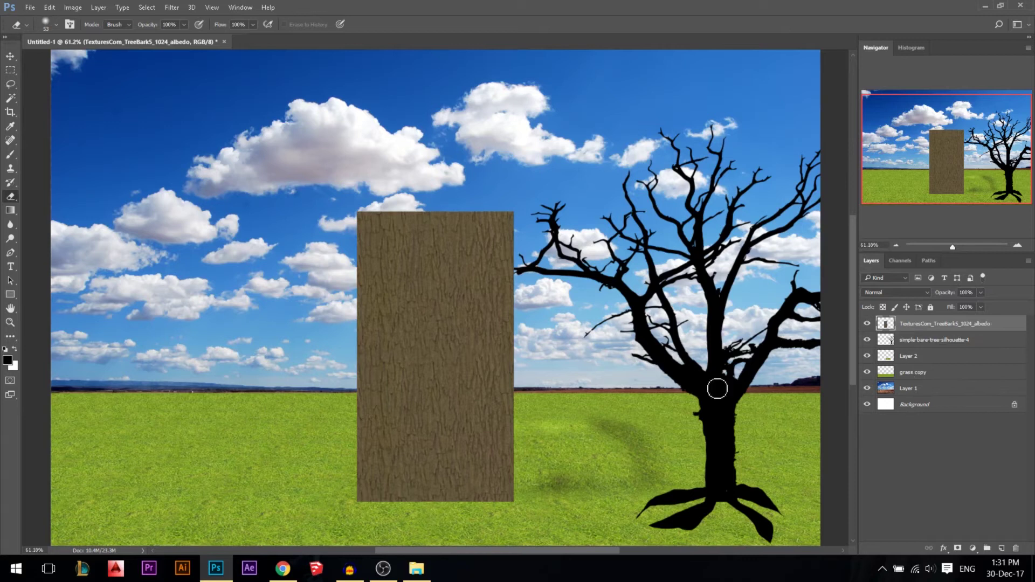
# - Extend the bark strip upward past the top of the image with another merged copy
pyautogui.press('v')
pyautogui.scroll(-2, 427, 249)
pyautogui.moveTo(458, 458)
pyautogui.mouseDown()
pyautogui.moveTo(453, 232)
pyautogui.moveTo(463, 216)
pyautogui.mouseUp()
pyautogui.hotkey('ctrl', 'j')
pyautogui.press('e')
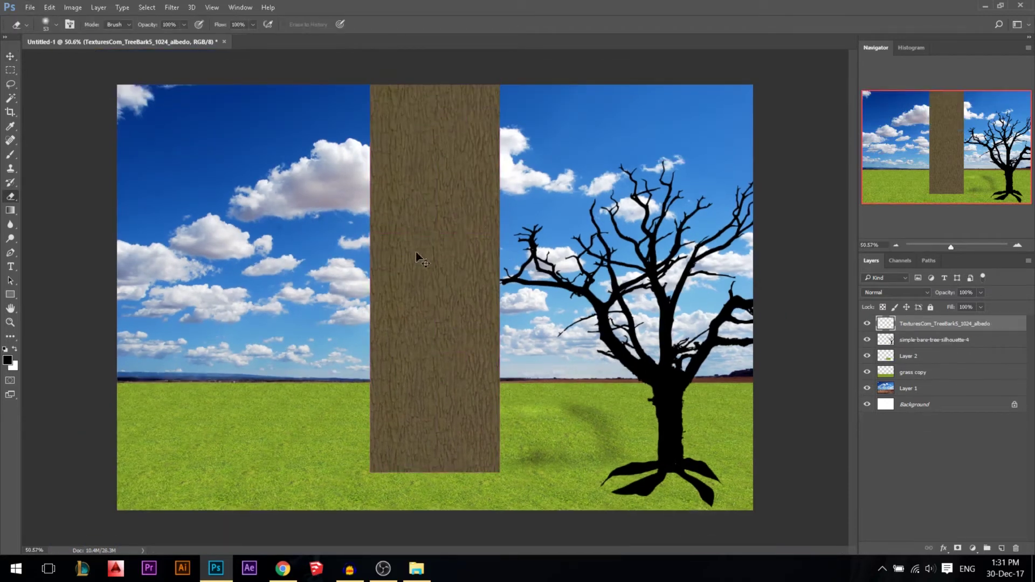
# - Widen the bark sheet with merged copies on its right and left, and extend it downward with another copy
pyautogui.press('v')
pyautogui.moveTo(406, 302); pyautogui.dragTo(529, 302)
pyautogui.hotkey('ctrl', 'e')
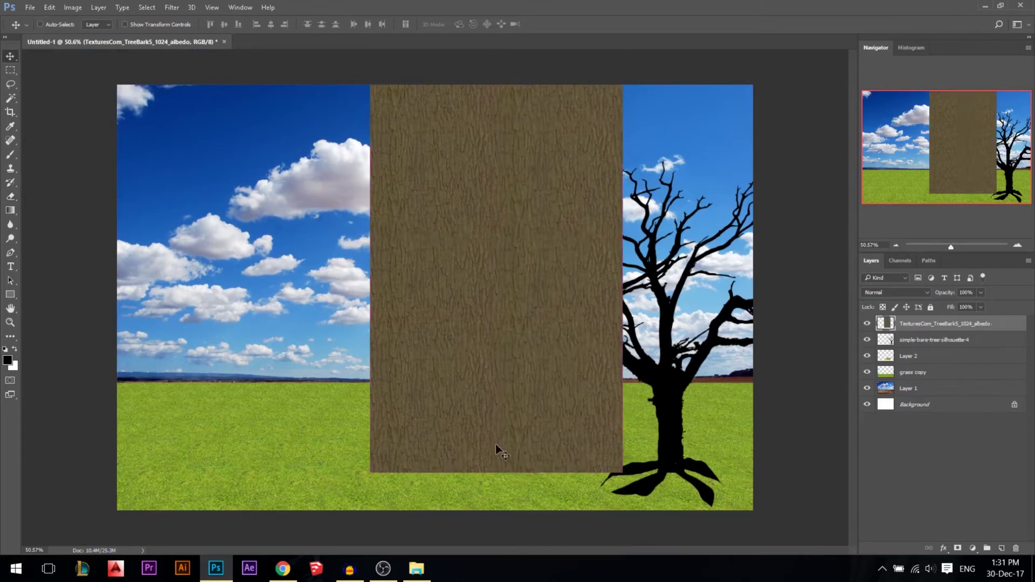
pyautogui.moveTo(502, 385); pyautogui.dragTo(331, 333)
pyautogui.hotkey('ctrl', 'e')
pyautogui.scroll(-2, 376, 362)
pyautogui.moveTo(405, 322); pyautogui.dragTo(413, 485)
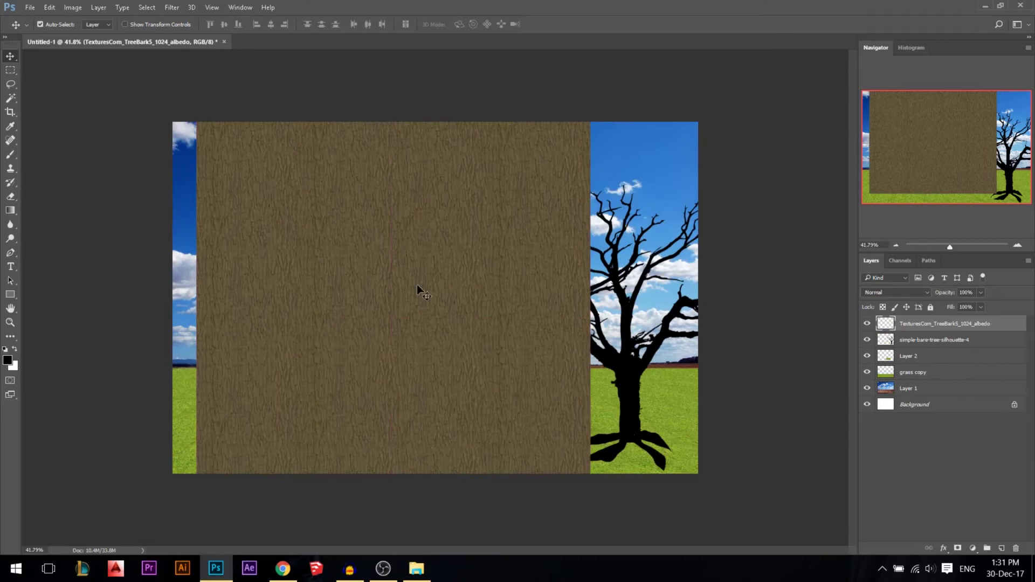
# - Scale down the tiled bark sheet and move it over the tree on the landscape's right side
pyautogui.scroll(-2, 418, 289)
pyautogui.hotkey('ctrl', 't')
pyautogui.moveTo(285, 147); pyautogui.dragTo(323, 204)
pyautogui.moveTo(431, 307); pyautogui.dragTo(560, 254)
pyautogui.press('Return')
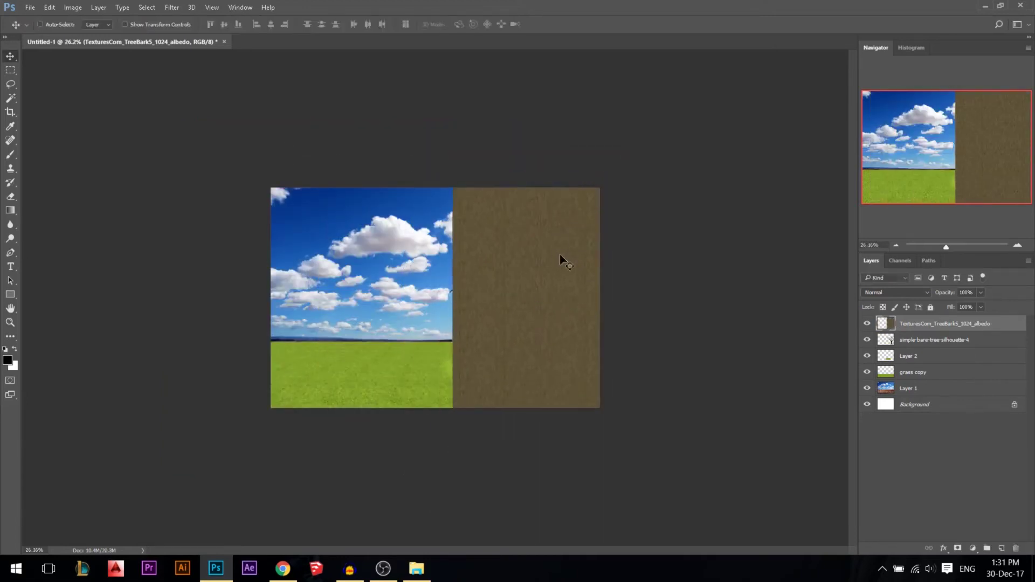
# - Transform the bark sheet so its left edge covers the tip of the tree's leftmost branch
pyautogui.scroll(2, 484, 304)
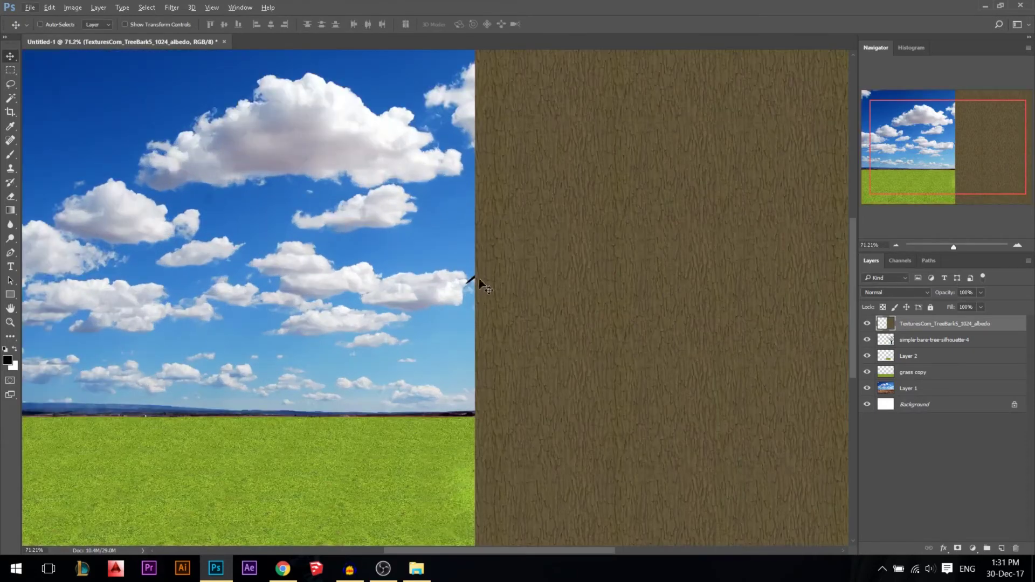
pyautogui.hotkey('ctrl', 't')
pyautogui.moveTo(472, 298); pyautogui.dragTo(467, 291)
pyautogui.press('Return')
pyautogui.scroll(-2, 474, 280)
pyautogui.scroll(-2, 482, 276)
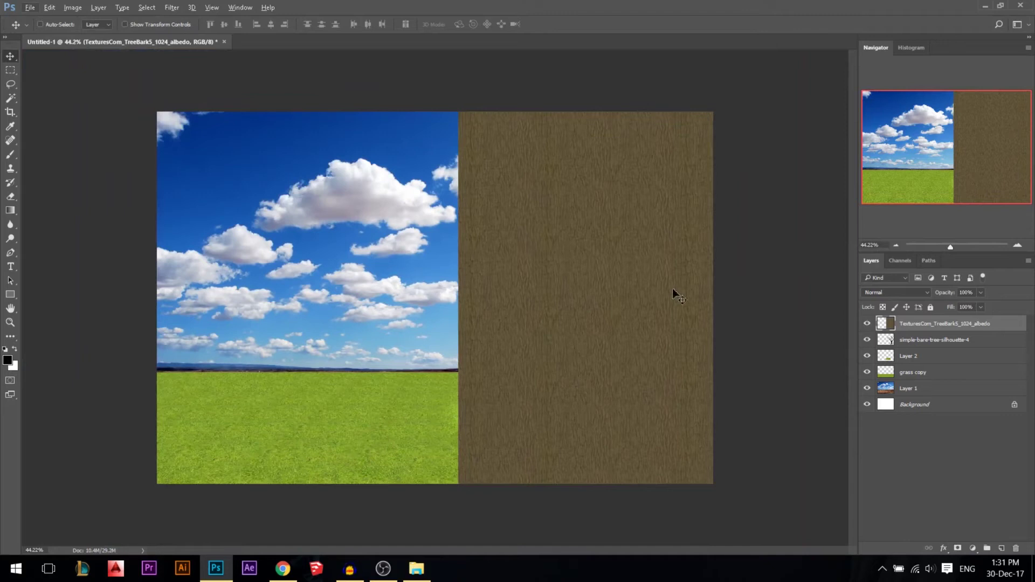
# - Mask the bark texture to the tree silhouette's outline and hide the black silhouette layer
pyautogui.keyDown('ctrl'); pyautogui.click(887, 339); pyautogui.keyUp('ctrl')
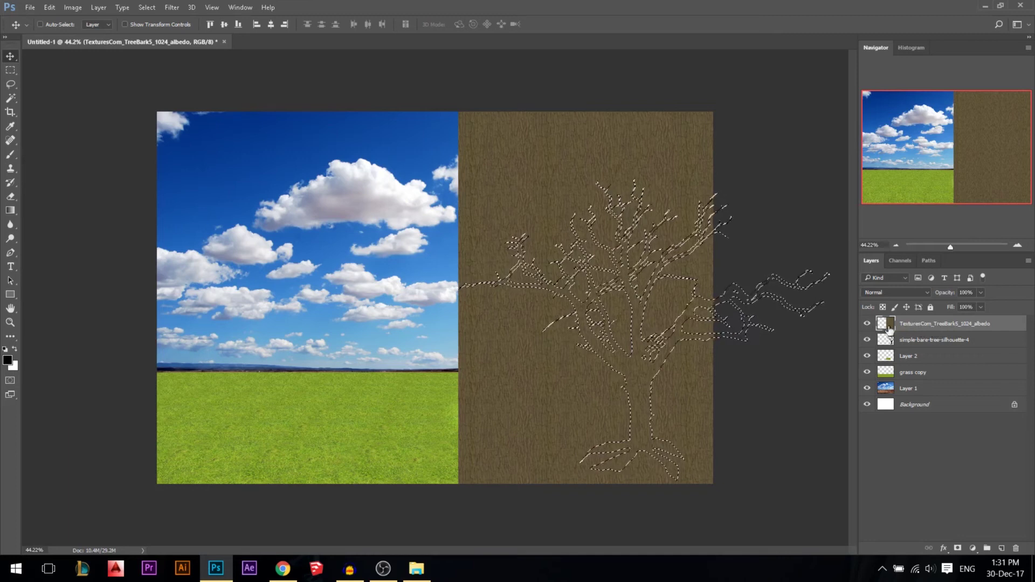
pyautogui.click(957, 548)
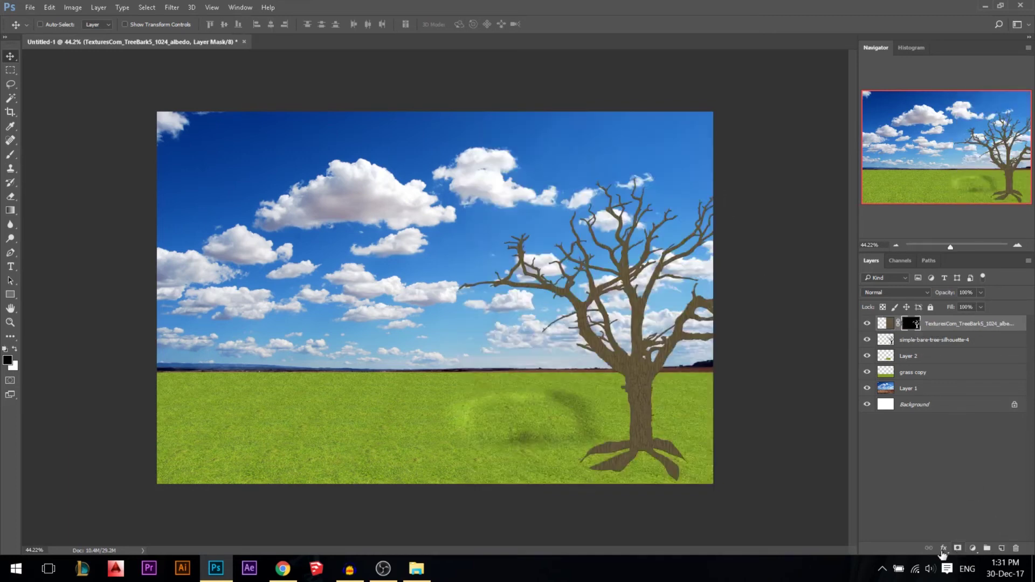
pyautogui.scroll(2, 664, 418)
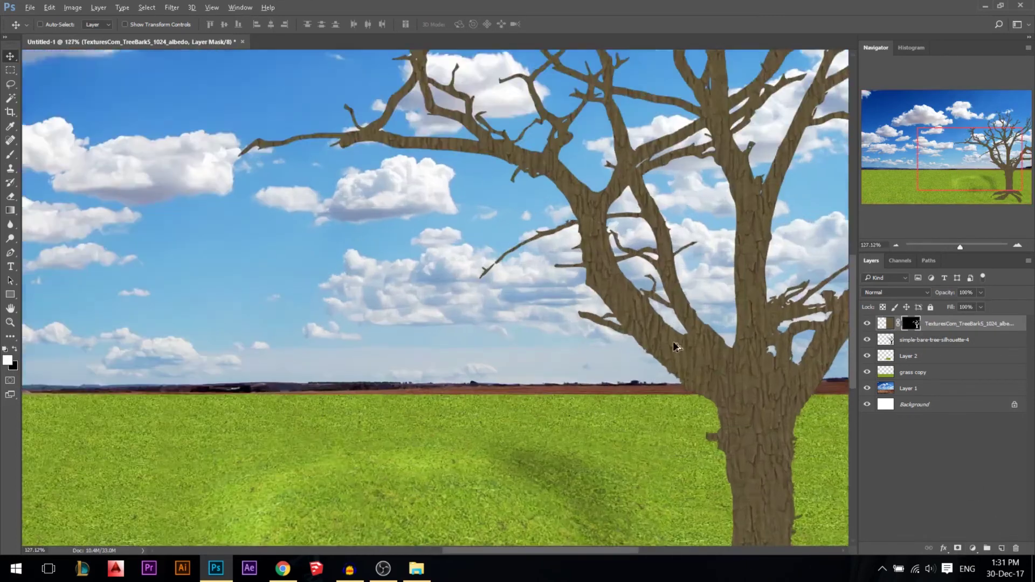
pyautogui.scroll(3, 704, 435)
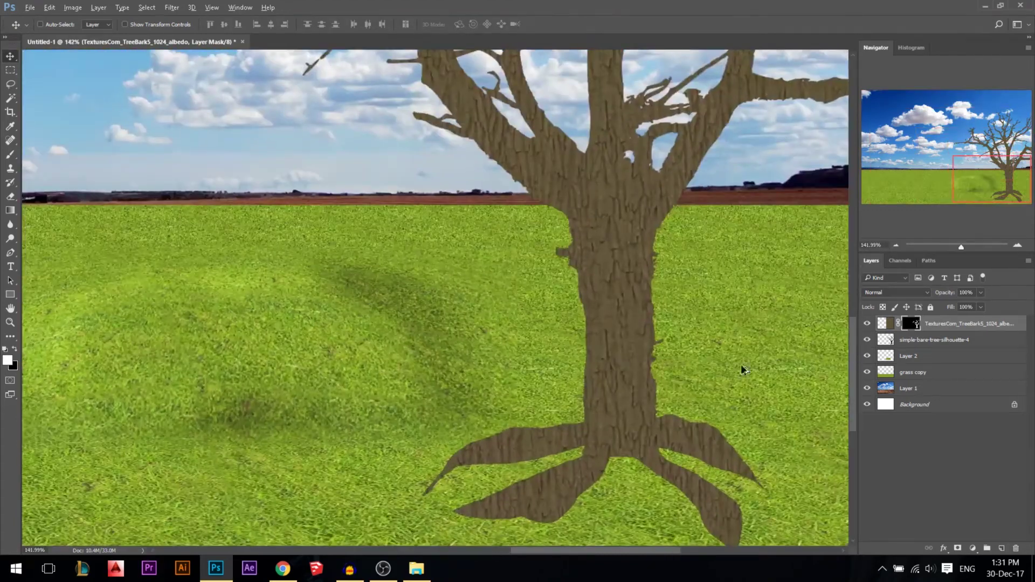
pyautogui.scroll(-2, 725, 229)
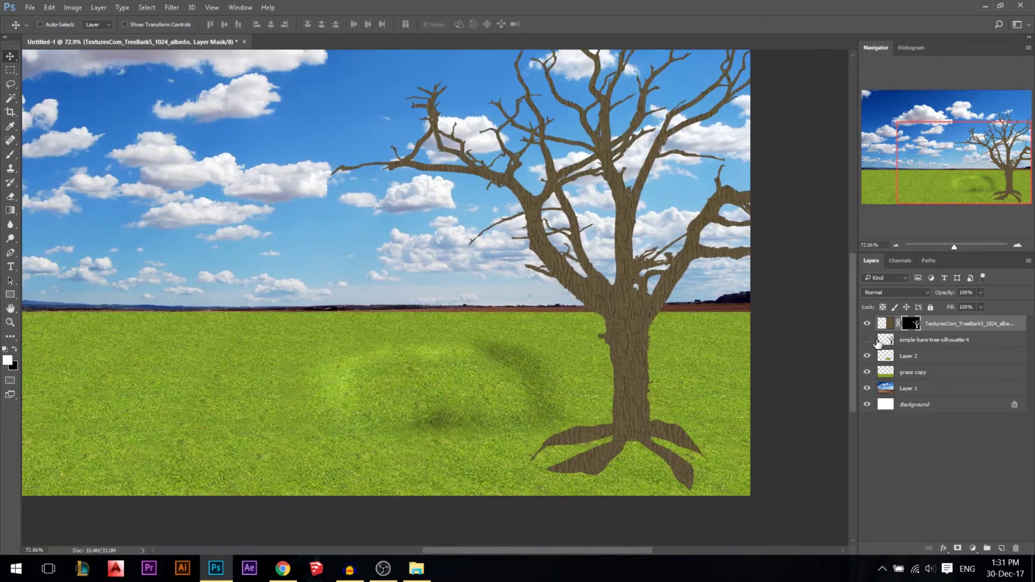
pyautogui.scroll(3, 674, 312)
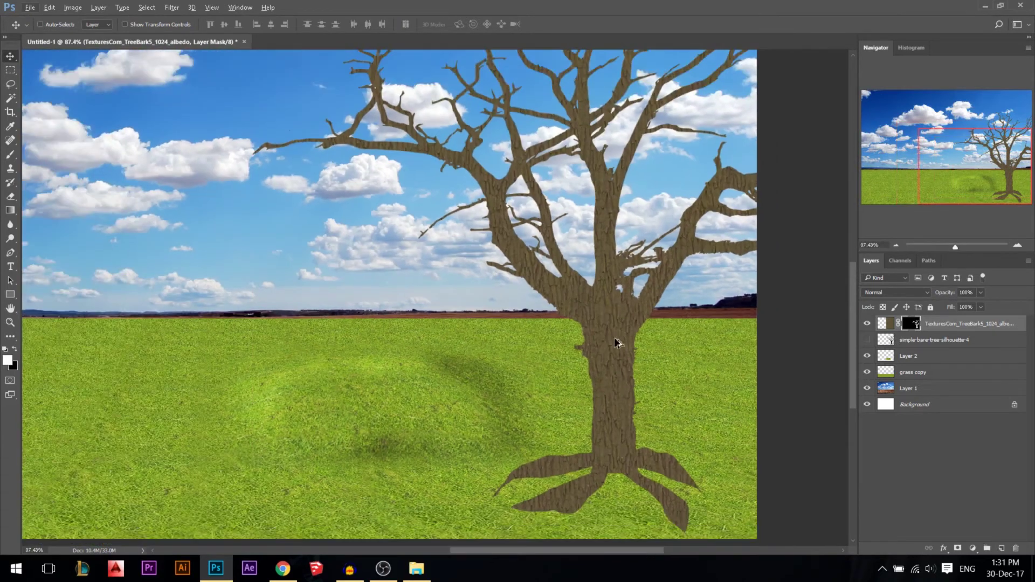
pyautogui.scroll(1, 545, 310)
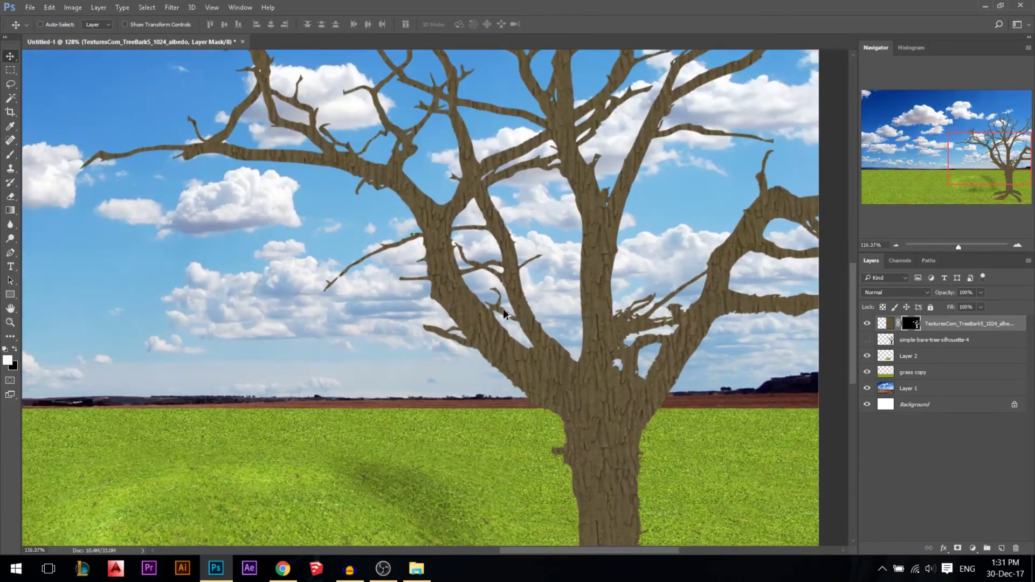
# - Examine the bark texture's grain on the roots, the trunk and the lower branches
pyautogui.scroll(2, 605, 406)
pyautogui.scroll(-3, 534, 425)
pyautogui.scroll(4, 574, 368)
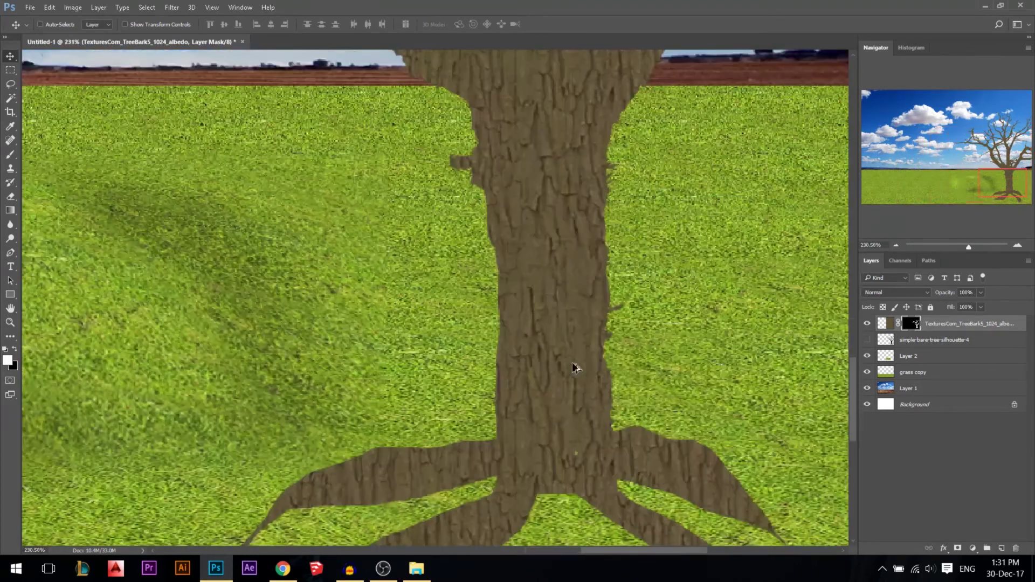
pyautogui.scroll(1, 547, 267)
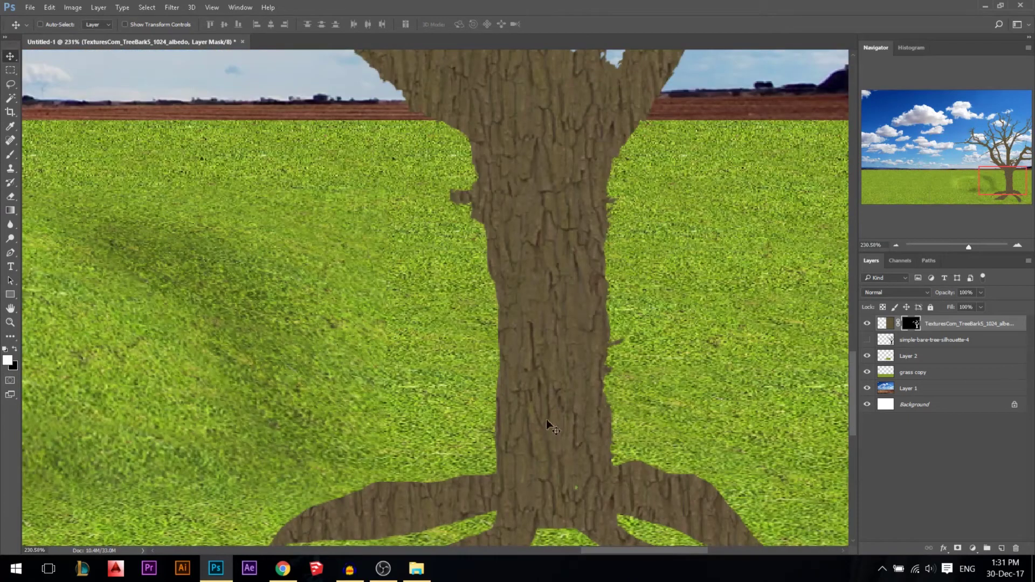
pyautogui.scroll(1, 527, 226)
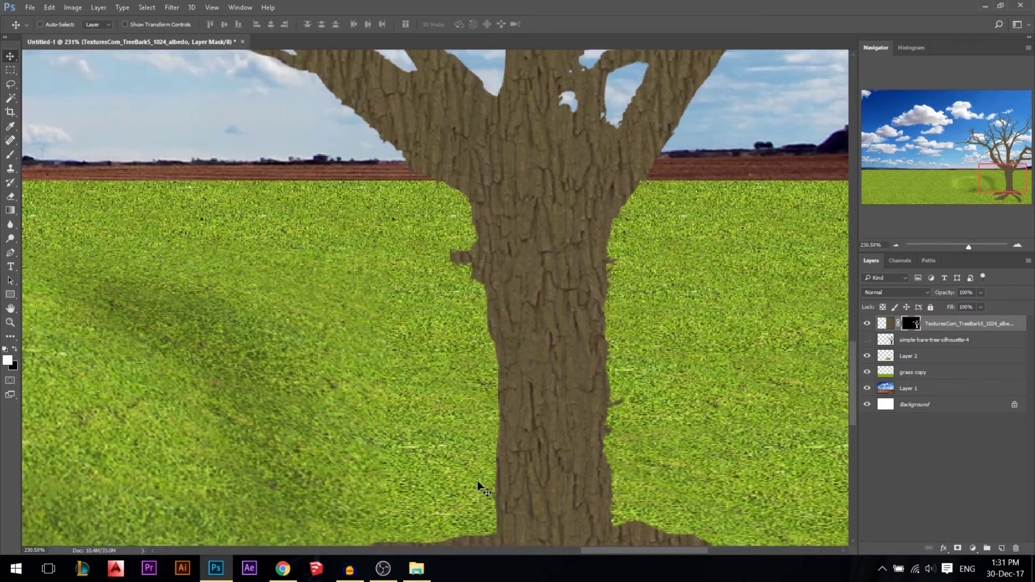
pyautogui.scroll(2, 356, 134)
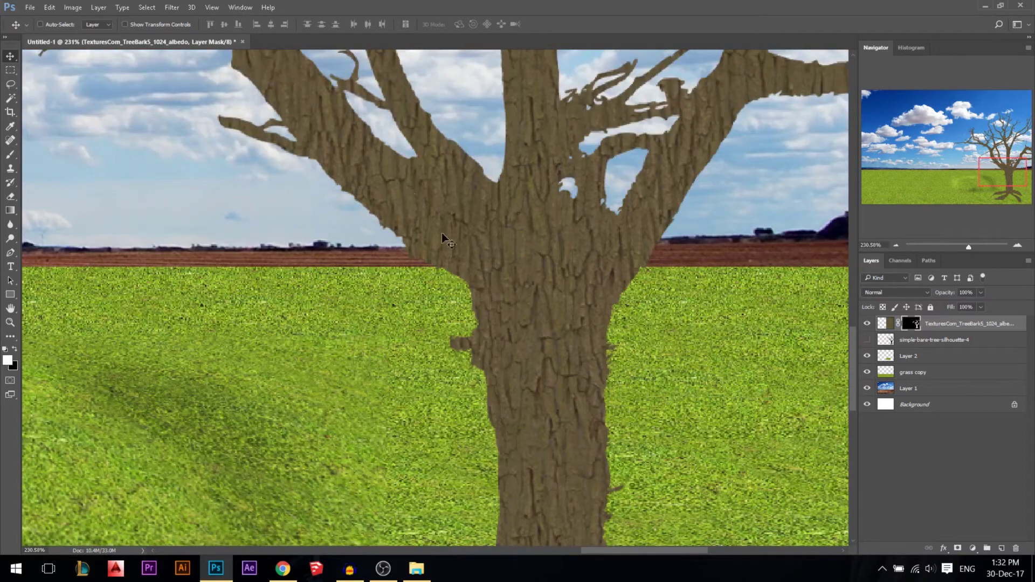
pyautogui.scroll(1, 535, 357)
pyautogui.hscroll(-1, 536, 358)
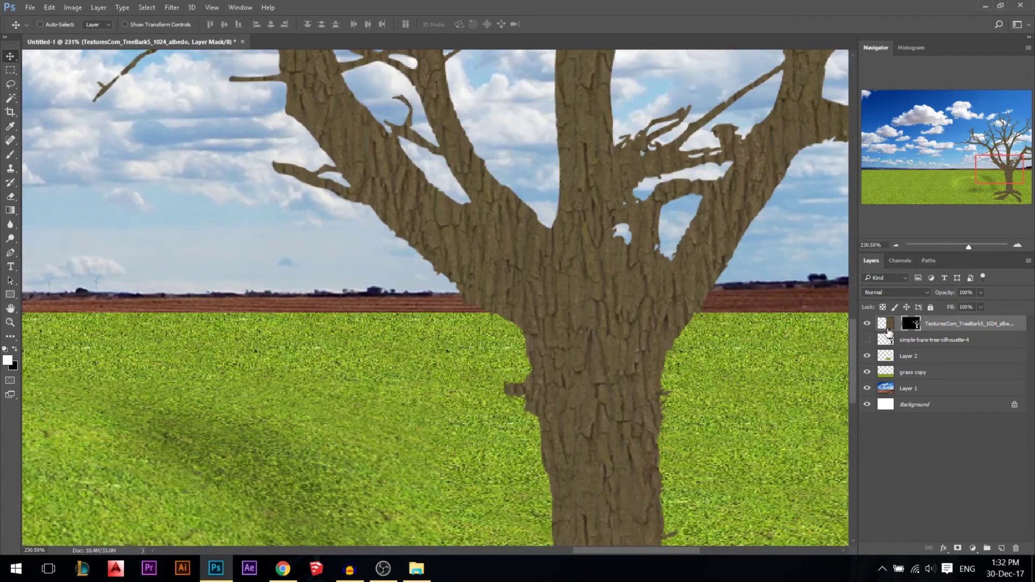
# - With the mask unlinked, rotate a lassoed patch of bark at the base of the left limb to follow the limb's direction
pyautogui.click(887, 325)
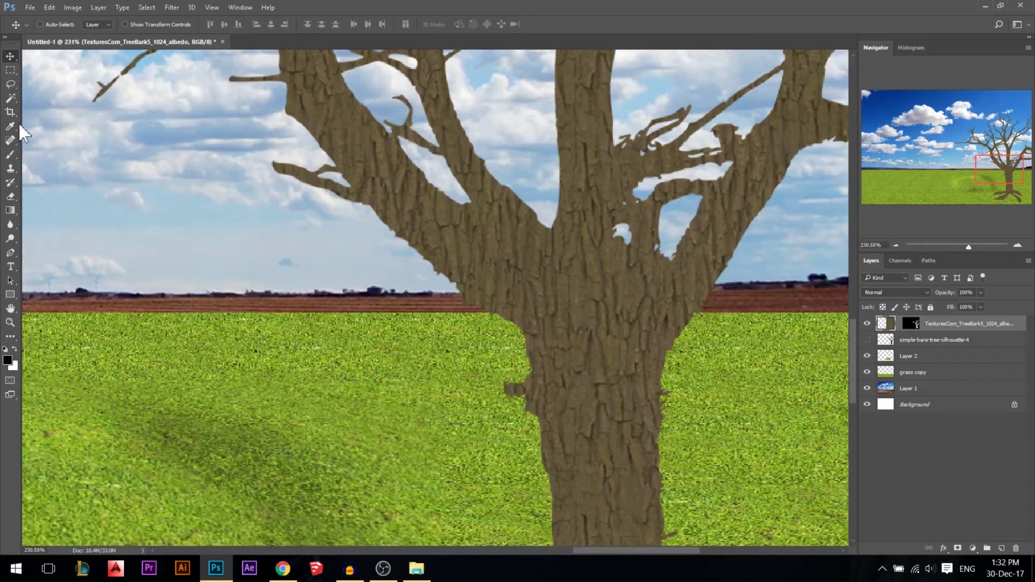
pyautogui.click(12, 85)
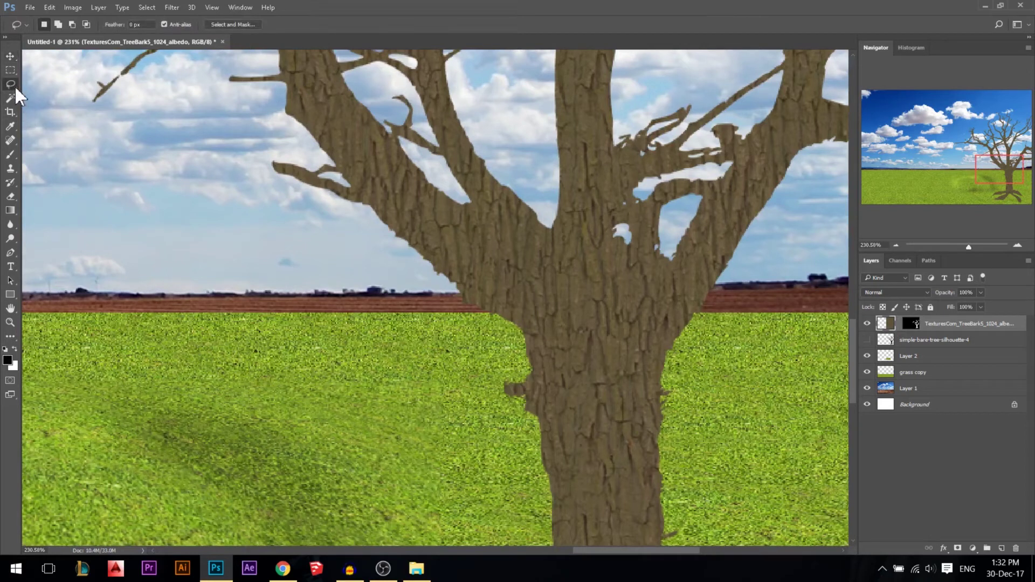
pyautogui.moveTo(431, 315)
pyautogui.mouseDown()
pyautogui.moveTo(399, 274)
pyautogui.moveTo(423, 188)
pyautogui.moveTo(446, 186)
pyautogui.moveTo(485, 218)
pyautogui.moveTo(525, 320)
pyautogui.moveTo(512, 354)
pyautogui.moveTo(485, 365)
pyautogui.mouseUp()
pyautogui.hotkey('ctrl', 't')
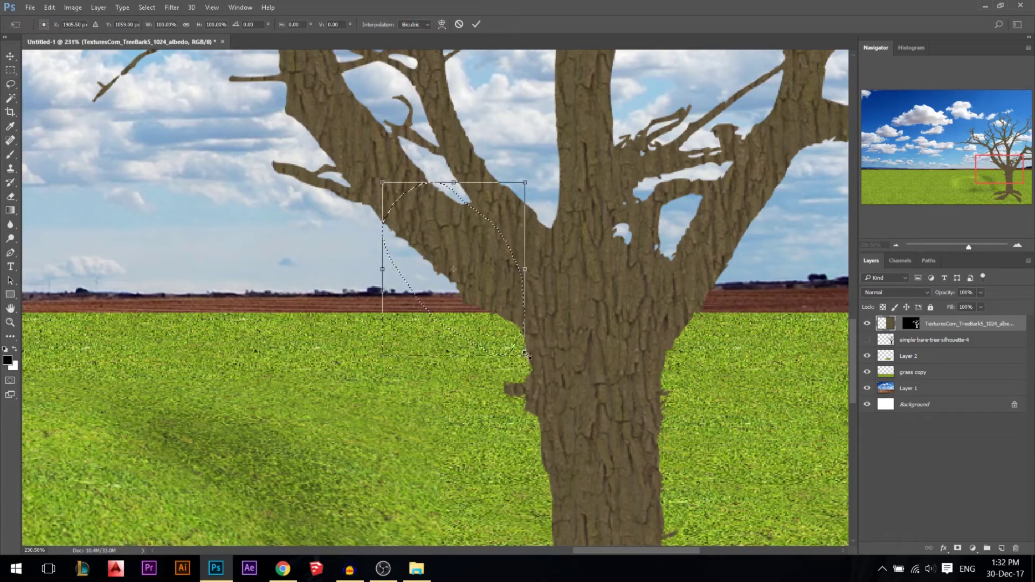
pyautogui.moveTo(649, 301); pyautogui.dragTo(667, 272)
pyautogui.moveTo(509, 170); pyautogui.dragTo(515, 164)
pyautogui.press('Return')
pyautogui.hotkey('ctrl', 'd')
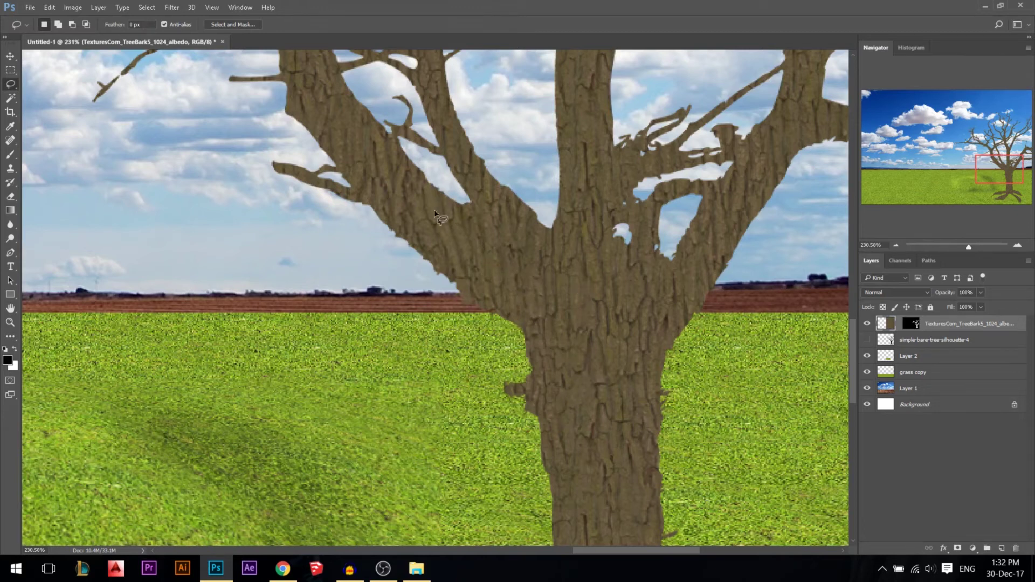
# - Rotate a lassoed patch of bark about 90° and place it over the lower right branch so the grain runs along it
pyautogui.scroll(-5, 572, 195)
pyautogui.scroll(2, 572, 195)
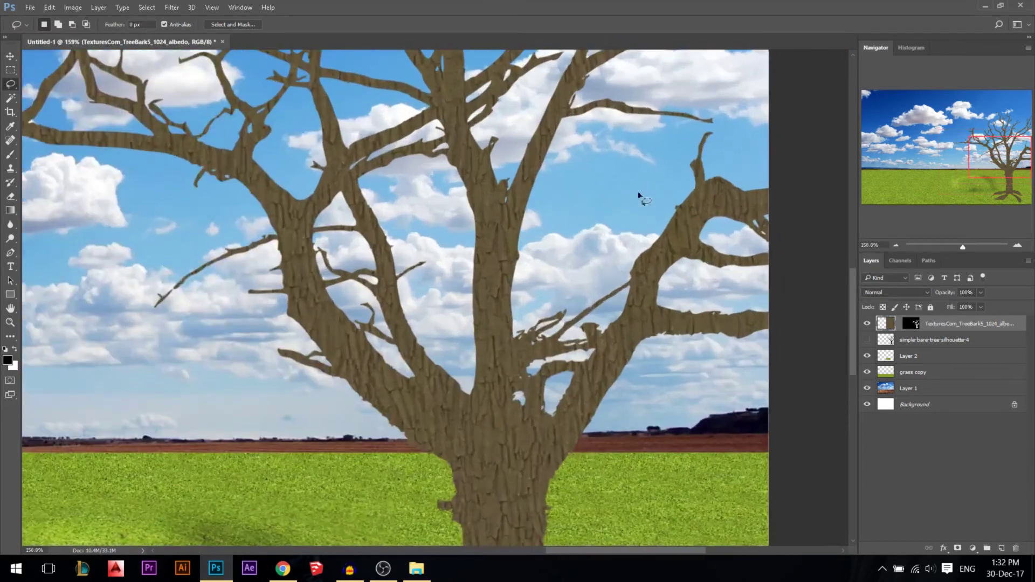
pyautogui.moveTo(415, 198)
pyautogui.mouseDown()
pyautogui.moveTo(559, 212)
pyautogui.moveTo(544, 276)
pyautogui.moveTo(528, 240)
pyautogui.mouseUp()
pyautogui.scroll(-1, 427, 242)
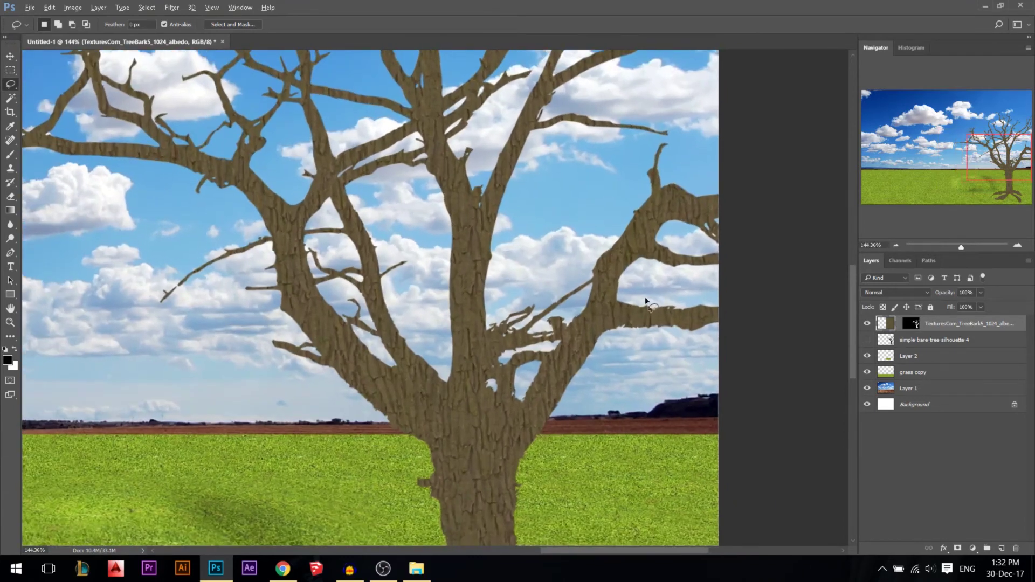
pyautogui.moveTo(621, 296)
pyautogui.mouseDown()
pyautogui.moveTo(765, 291)
pyautogui.moveTo(815, 344)
pyautogui.moveTo(805, 438)
pyautogui.moveTo(743, 492)
pyautogui.moveTo(616, 424)
pyautogui.moveTo(607, 386)
pyautogui.mouseUp()
pyautogui.scroll(1, 636, 377)
pyautogui.moveTo(670, 365); pyautogui.dragTo(672, 372)
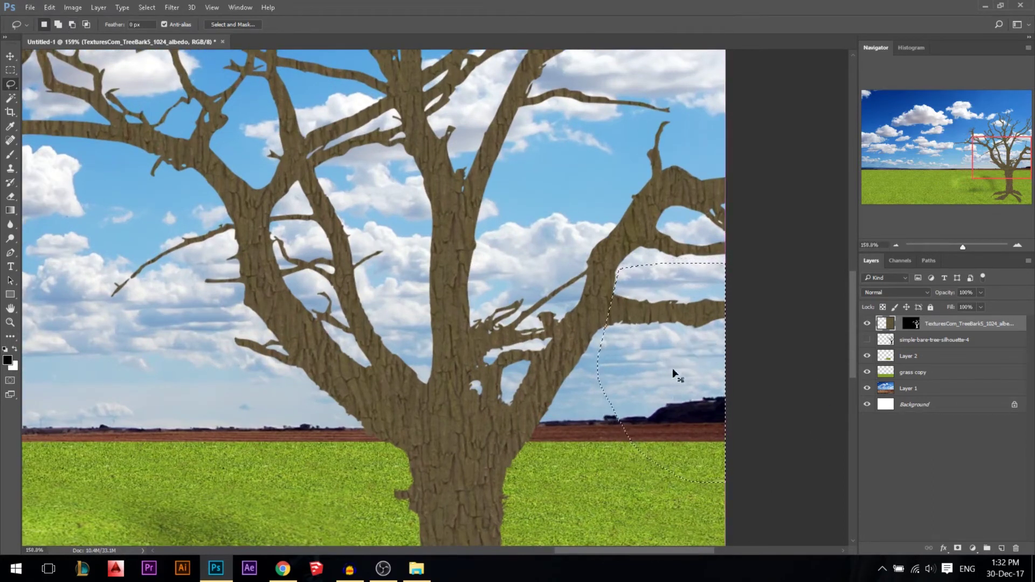
pyautogui.hotkey('ctrl', 't')
pyautogui.moveTo(751, 220); pyautogui.dragTo(780, 433)
pyautogui.moveTo(715, 394); pyautogui.dragTo(715, 363)
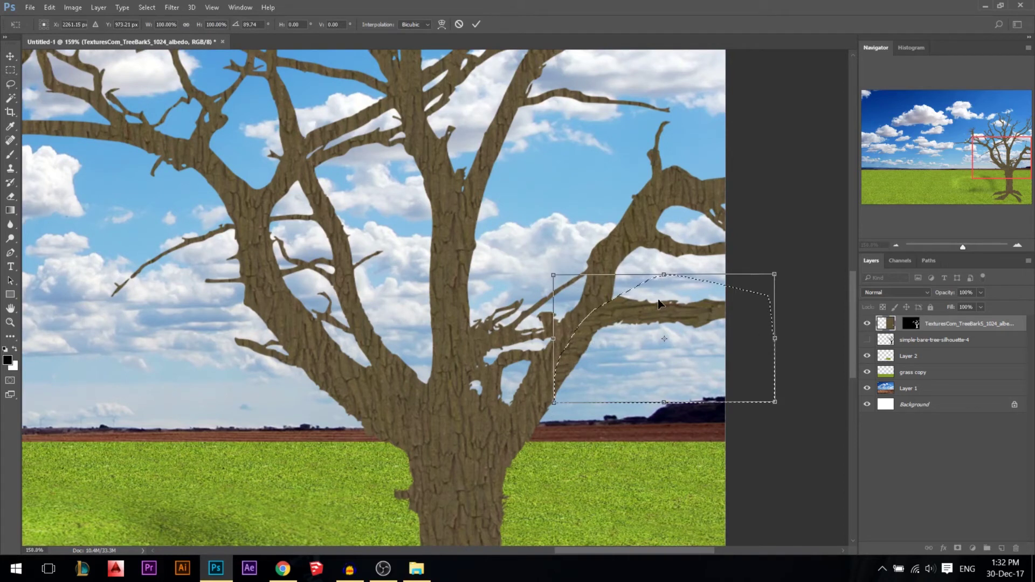
pyautogui.press('Return')
pyautogui.hotkey('ctrl', 'd')
pyautogui.hotkey('ctrl', 'z')
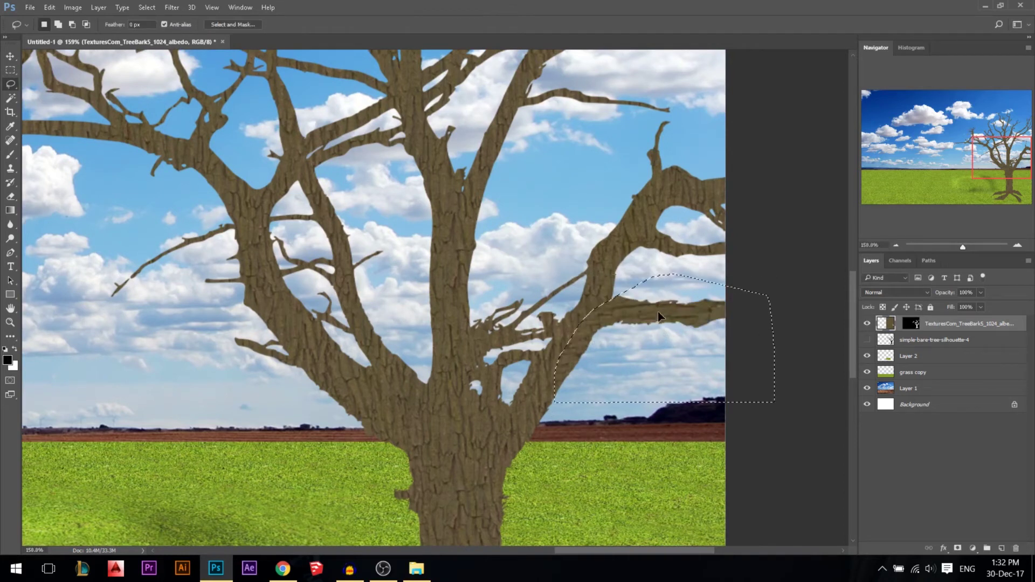
pyautogui.hotkey('ctrl', 'd')
pyautogui.press('Return')
# - Blend the rotated bark patch into the right limb with the Clone Stamp, using 100% opacity for the final strokes
pyautogui.click(11, 56)
pyautogui.scroll(6, 610, 351)
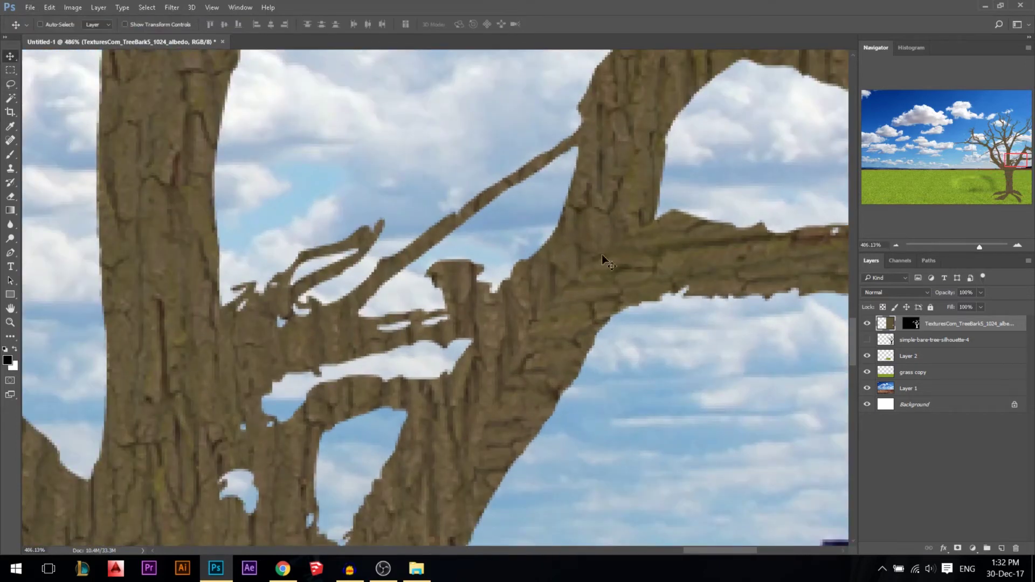
pyautogui.scroll(-1, 605, 260)
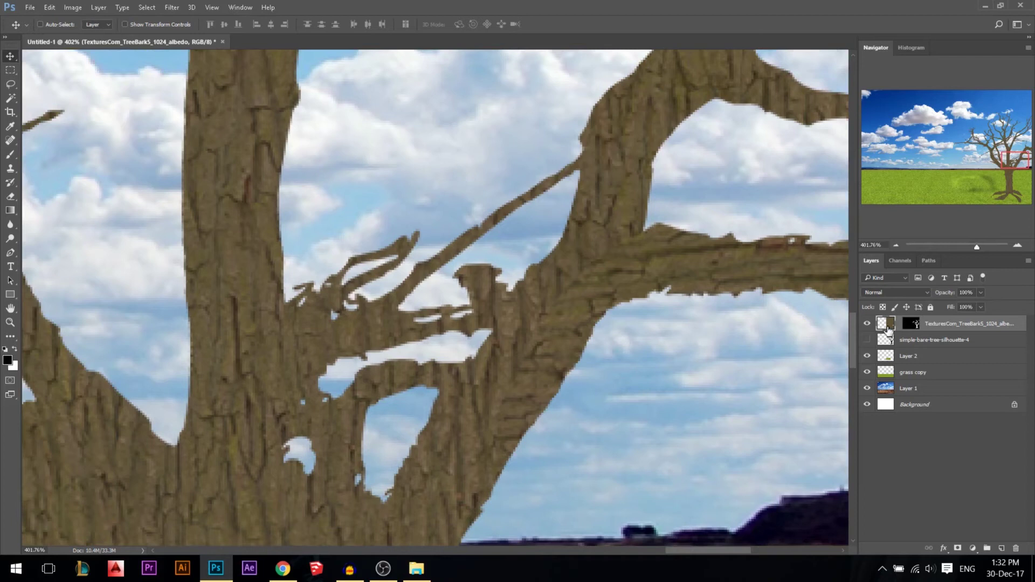
pyautogui.click(10, 168)
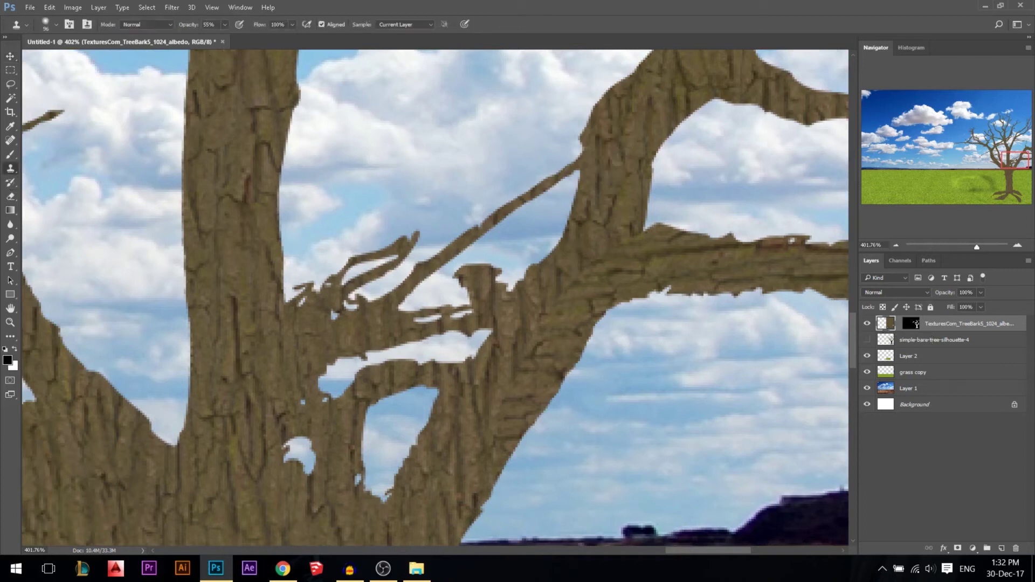
pyautogui.moveTo(527, 393); pyautogui.dragTo(496, 393)
pyautogui.moveTo(196, 24); pyautogui.dragTo(218, 25)
pyautogui.moveTo(515, 408); pyautogui.dragTo(509, 409)
pyautogui.moveTo(476, 444)
pyautogui.mouseDown()
pyautogui.moveTo(491, 373)
pyautogui.moveTo(491, 385)
pyautogui.moveTo(560, 303)
pyautogui.moveTo(601, 192)
pyautogui.moveTo(612, 217)
pyautogui.mouseUp()
# - Review the whole textured tree against the landscape and link the bark texture to its mask again
pyautogui.scroll(-5, 575, 294)
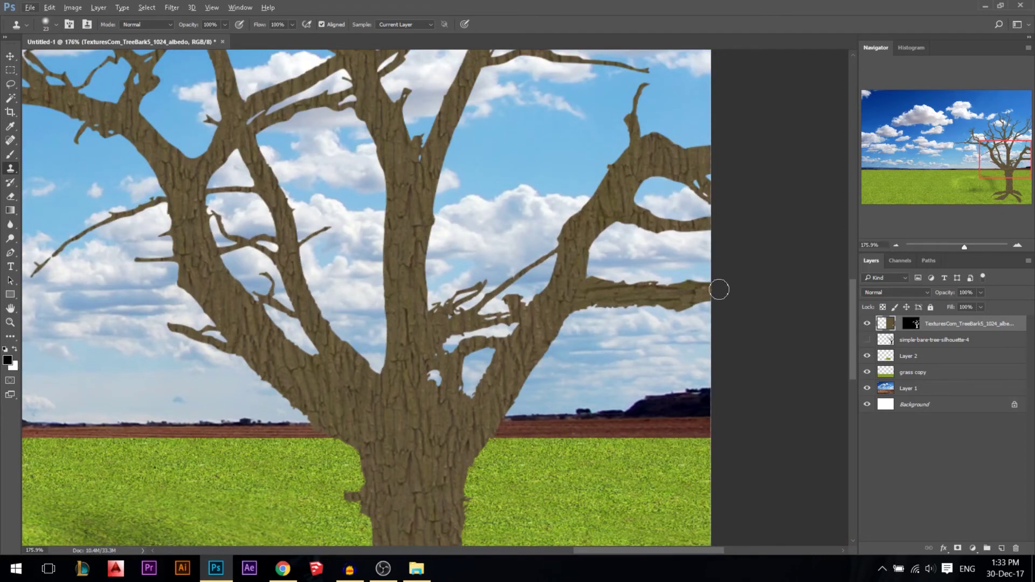
pyautogui.scroll(-3, 654, 324)
pyautogui.scroll(-1, 655, 324)
pyautogui.press('v')
pyautogui.scroll(-1, 497, 358)
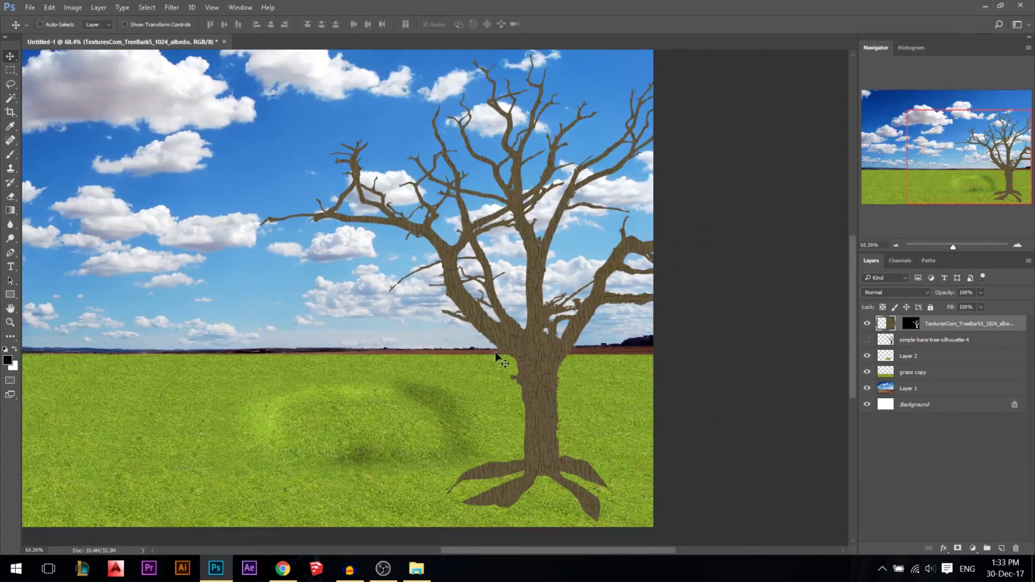
pyautogui.scroll(3, 514, 520)
pyautogui.scroll(2, 515, 520)
pyautogui.scroll(1, 521, 341)
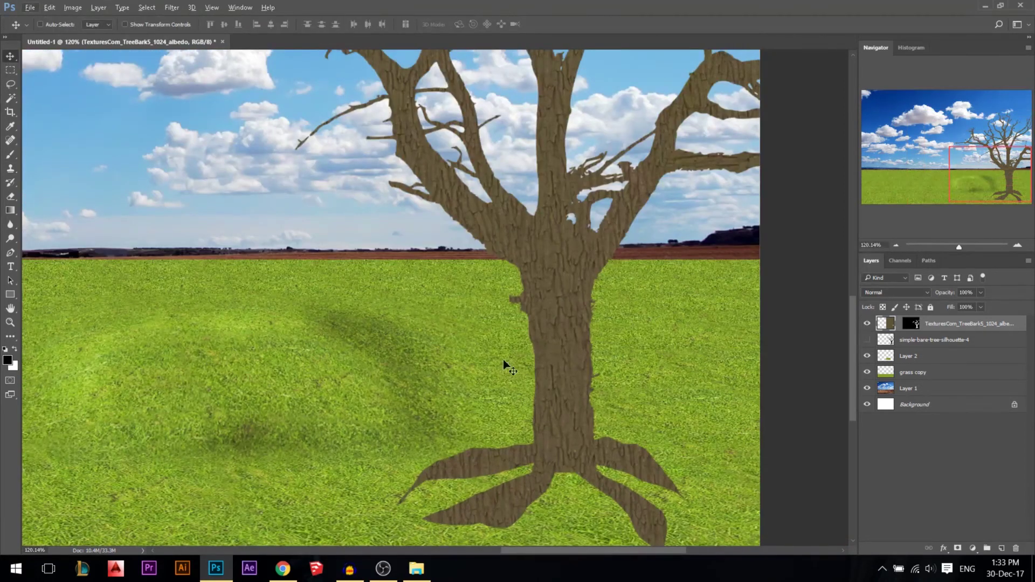
pyautogui.scroll(-1, 550, 407)
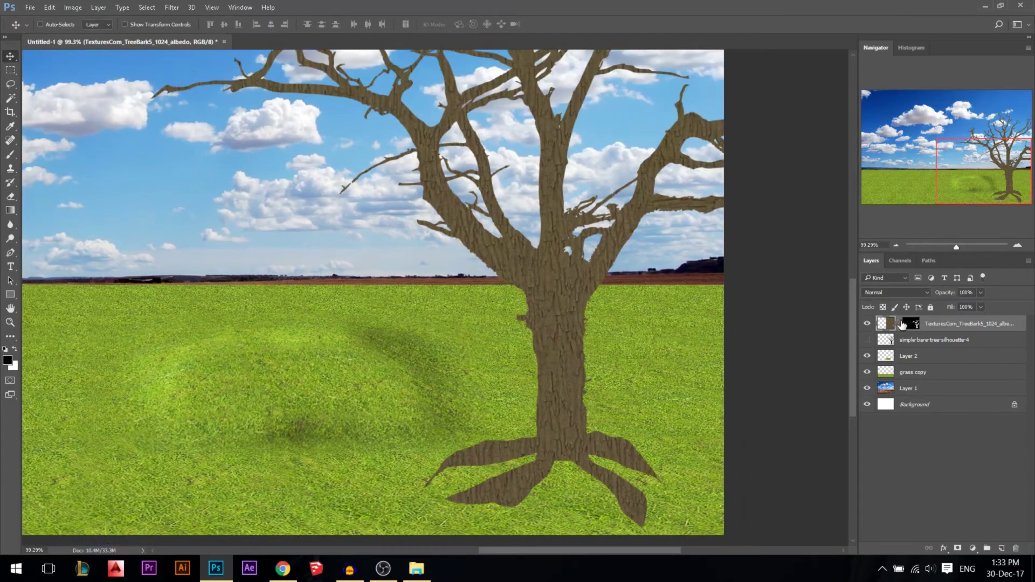
pyautogui.scroll(-2, 516, 333)
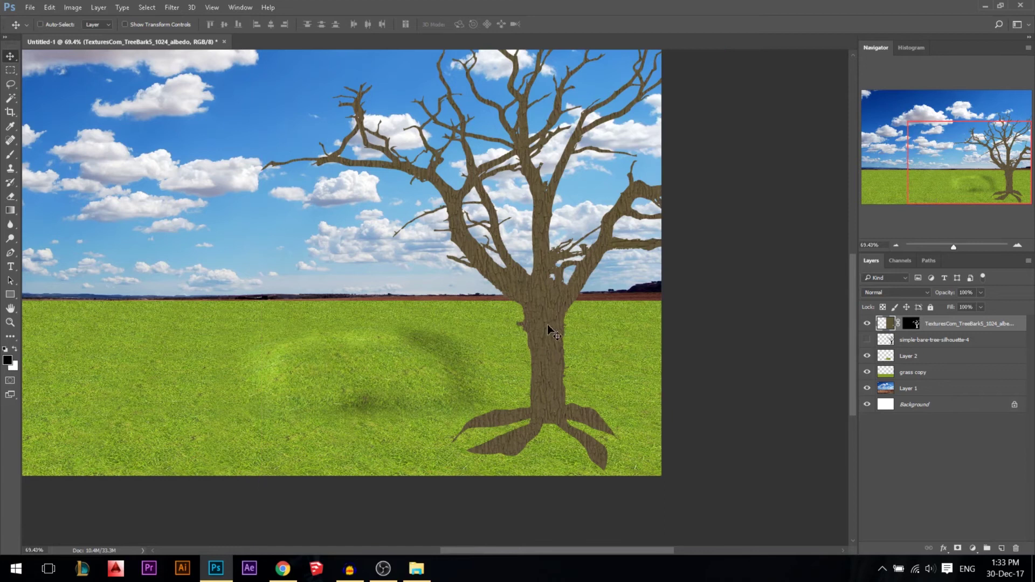
pyautogui.scroll(1, 550, 325)
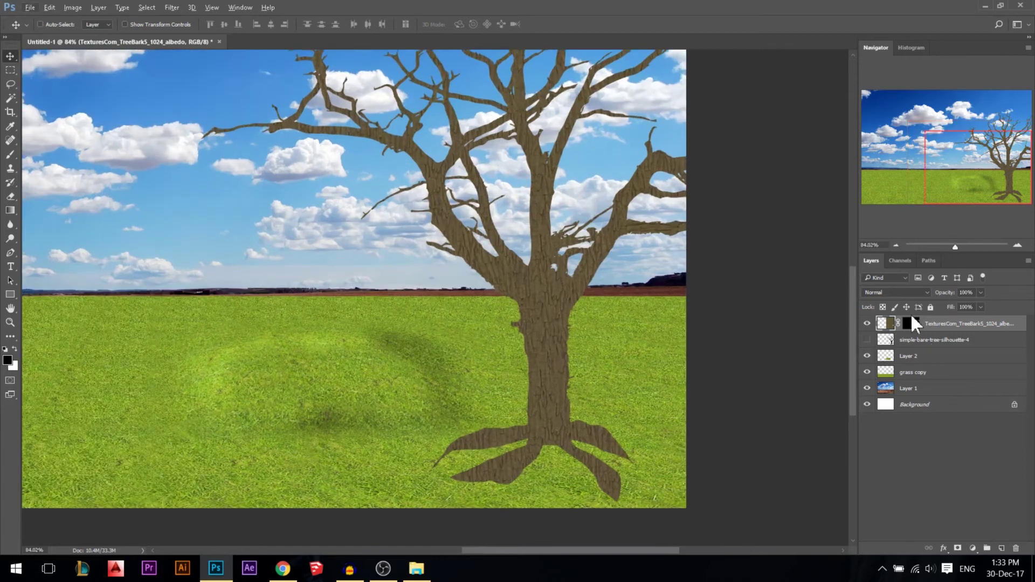
# - Try to lighten the tree trunk with the Dodge tool on midtones at 100% exposure
pyautogui.click(11, 238)
pyautogui.moveTo(162, 25); pyautogui.dragTo(213, 25)
pyautogui.moveTo(592, 318)
pyautogui.mouseDown()
pyautogui.moveTo(504, 302)
pyautogui.moveTo(541, 290)
pyautogui.moveTo(543, 359)
pyautogui.mouseUp()
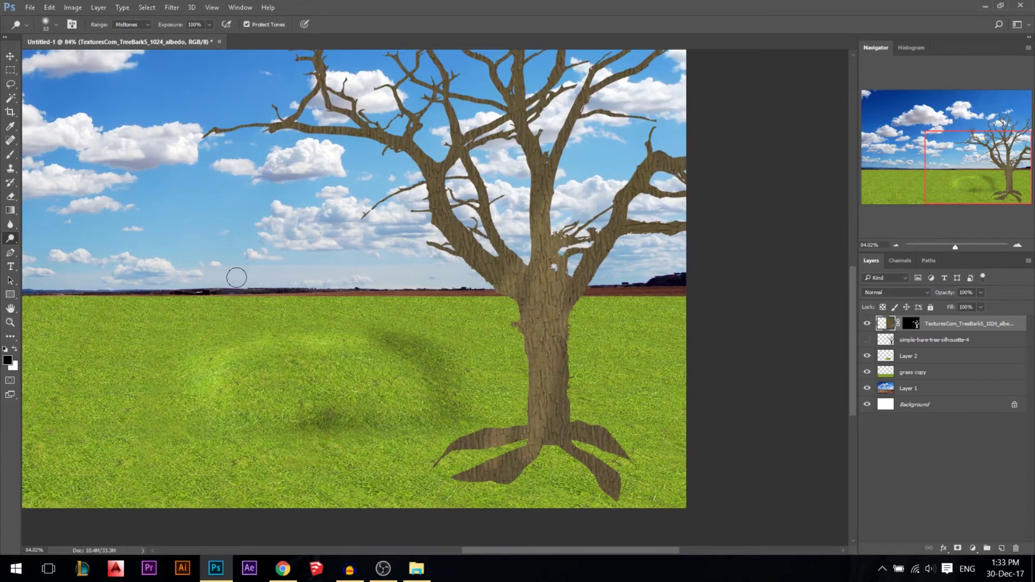
pyautogui.scroll(-1, 347, 363)
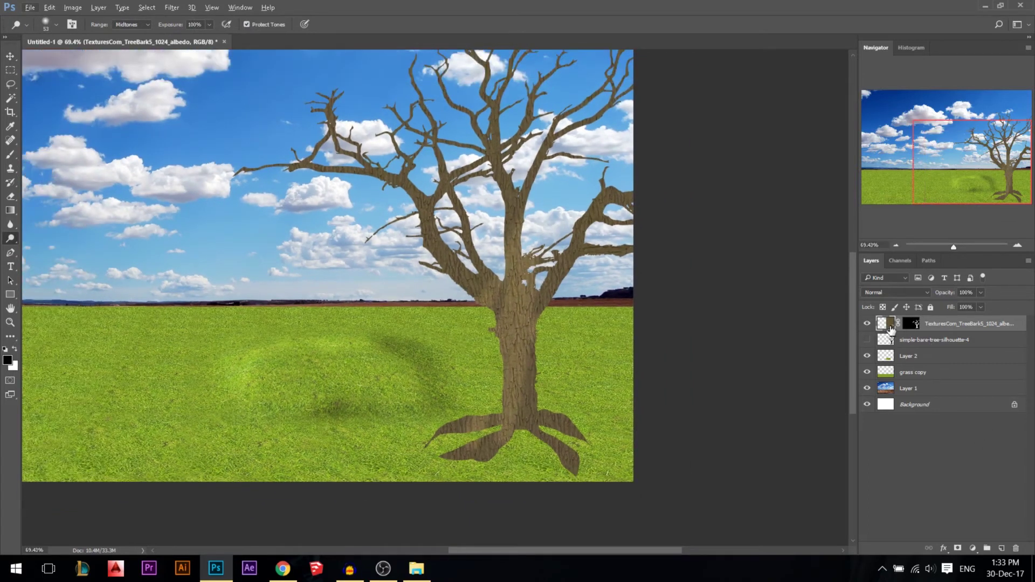
pyautogui.scroll(3, 668, 375)
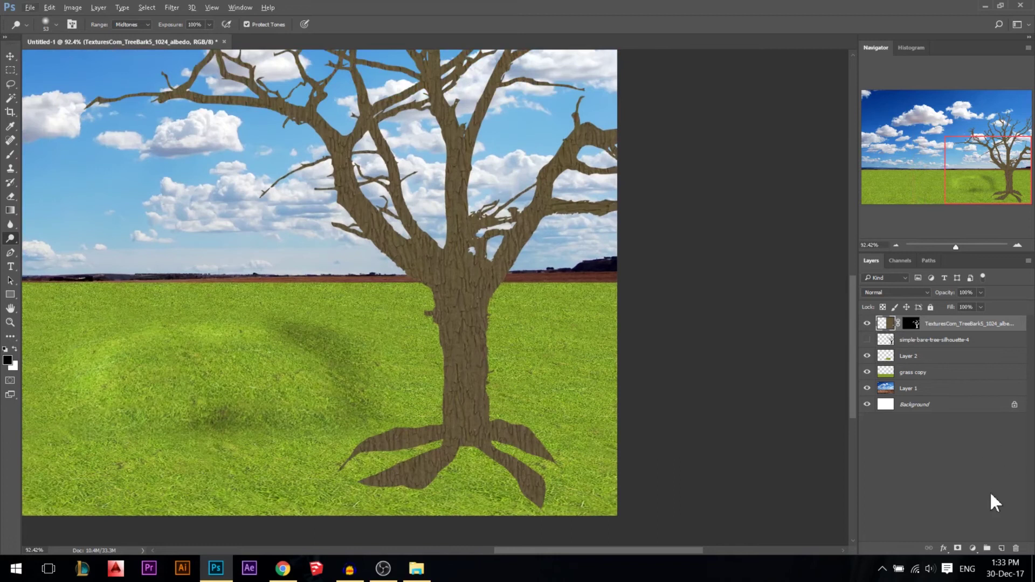
# - Add a brightening Curves adjustment clipped to the bark layer and invert its mask to black
pyautogui.click(973, 548)
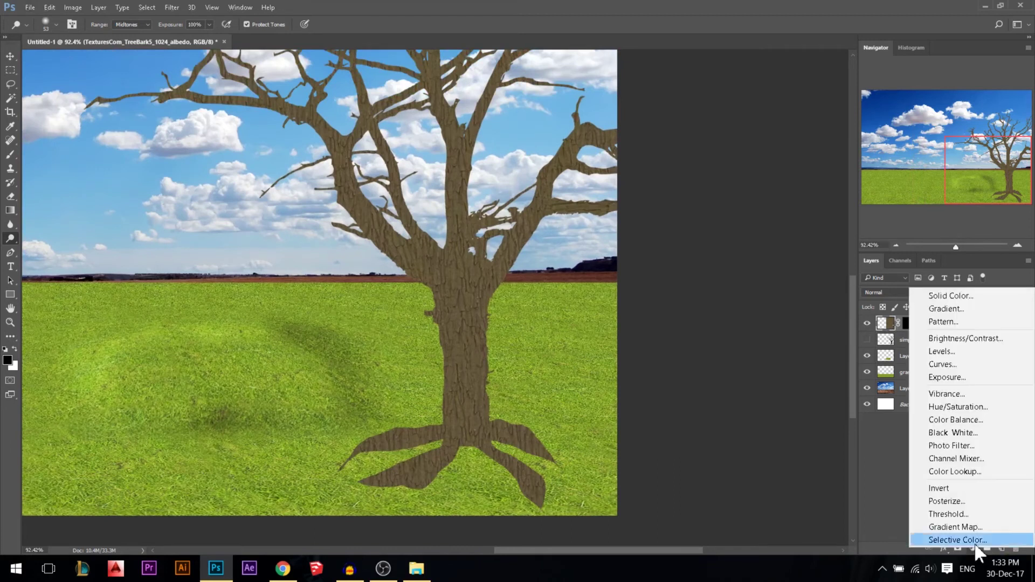
pyautogui.click(942, 364)
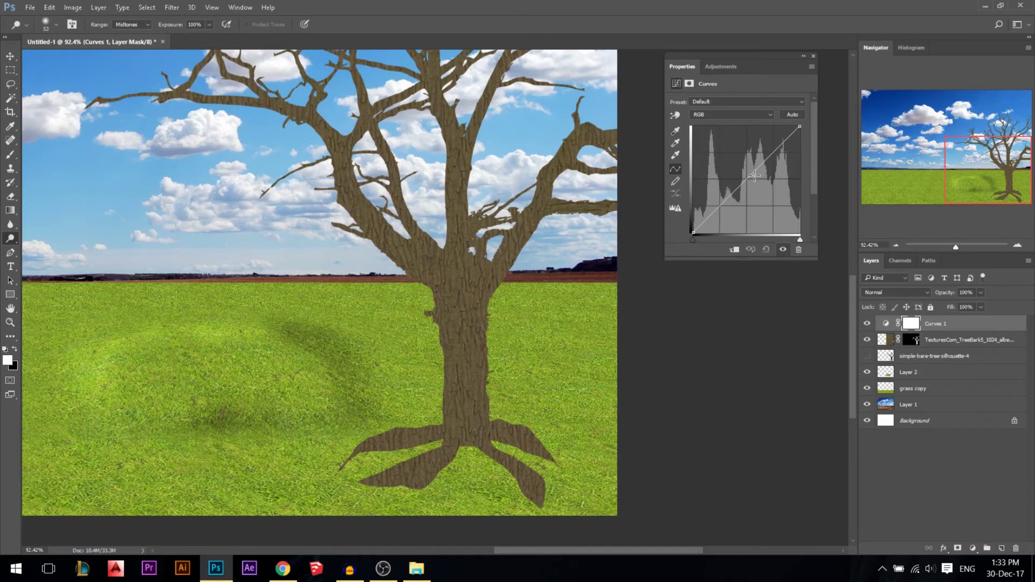
pyautogui.moveTo(798, 128); pyautogui.dragTo(785, 126)
pyautogui.moveTo(743, 175); pyautogui.dragTo(743, 162)
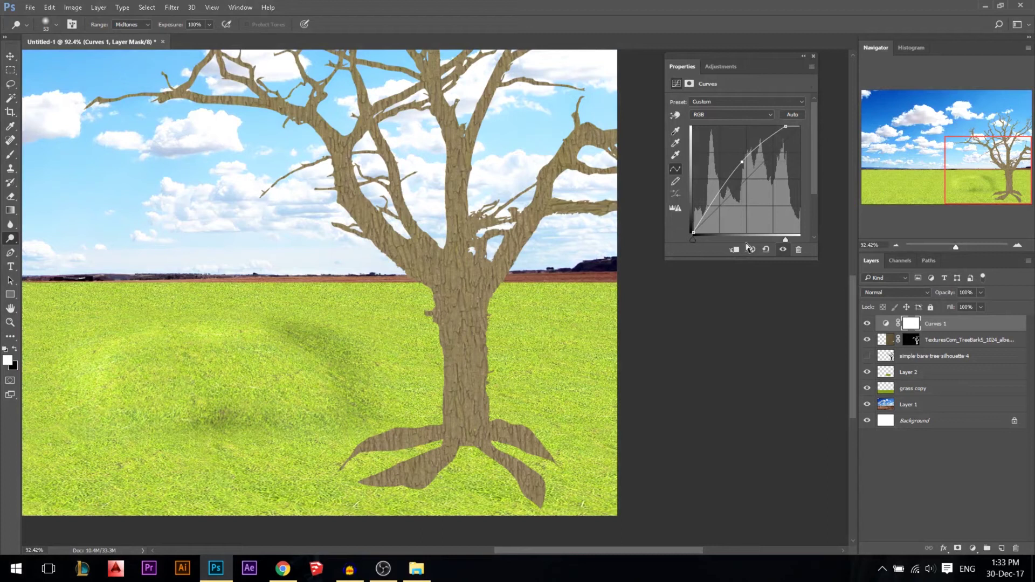
pyautogui.click(734, 251)
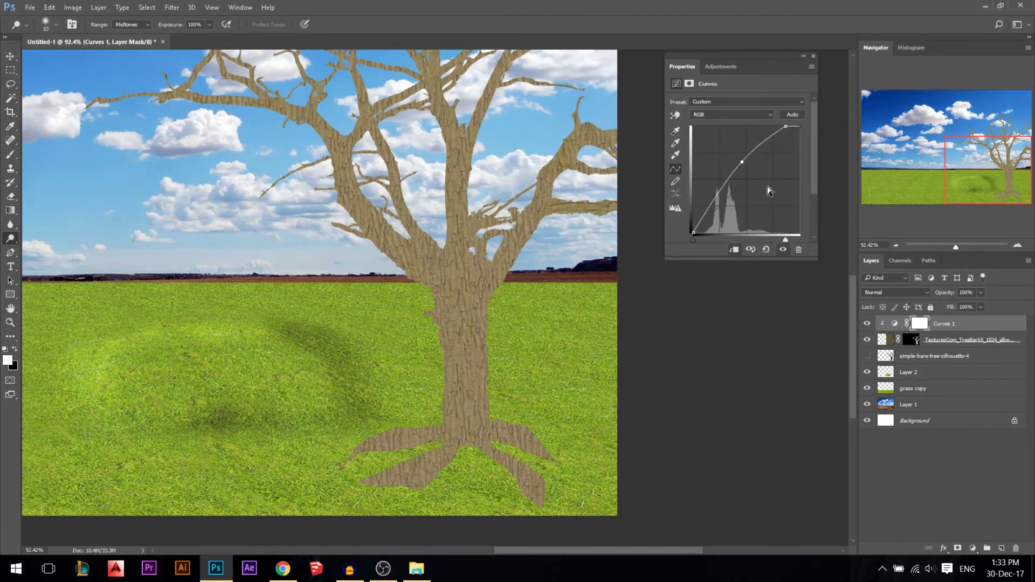
pyautogui.click(813, 57)
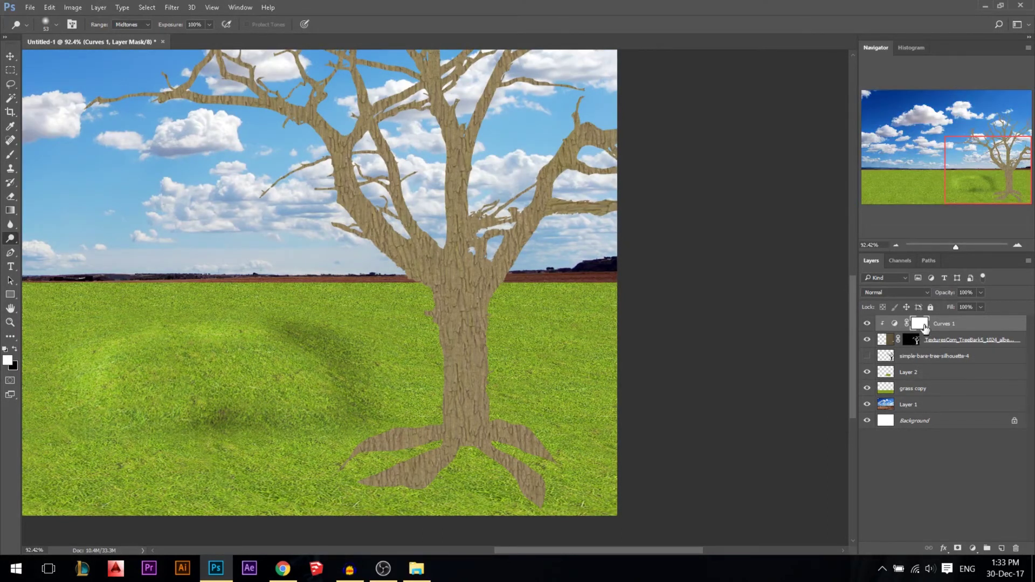
pyautogui.hotkey('ctrl', 'i')
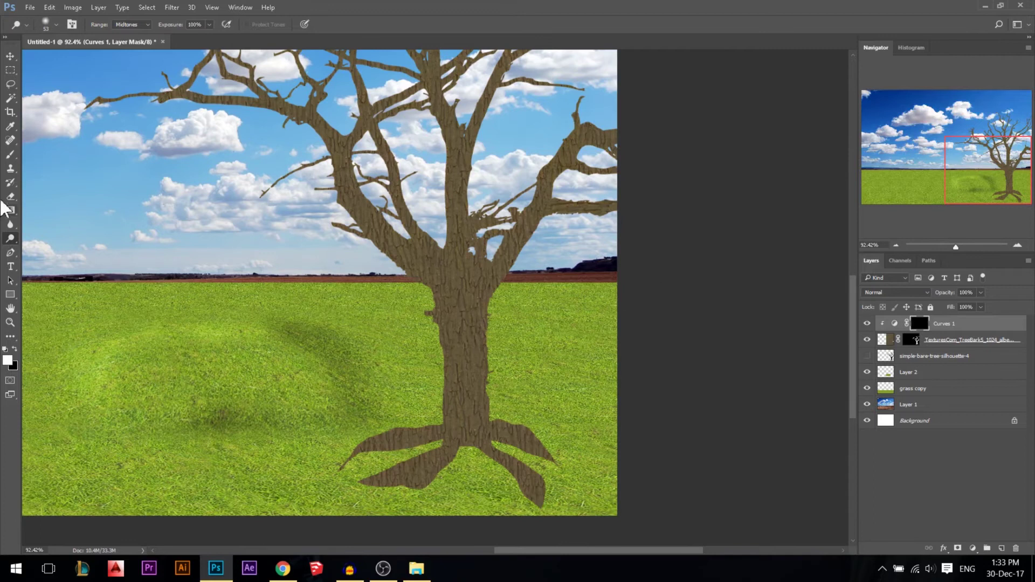
# - Paint the first highlights on the tree trunk through the Curves 1 mask, using a soft white brush at 31% opacity
pyautogui.click(11, 157)
pyautogui.moveTo(143, 248); pyautogui.dragTo(156, 259)
pyautogui.moveTo(93, 307); pyautogui.dragTo(109, 307)
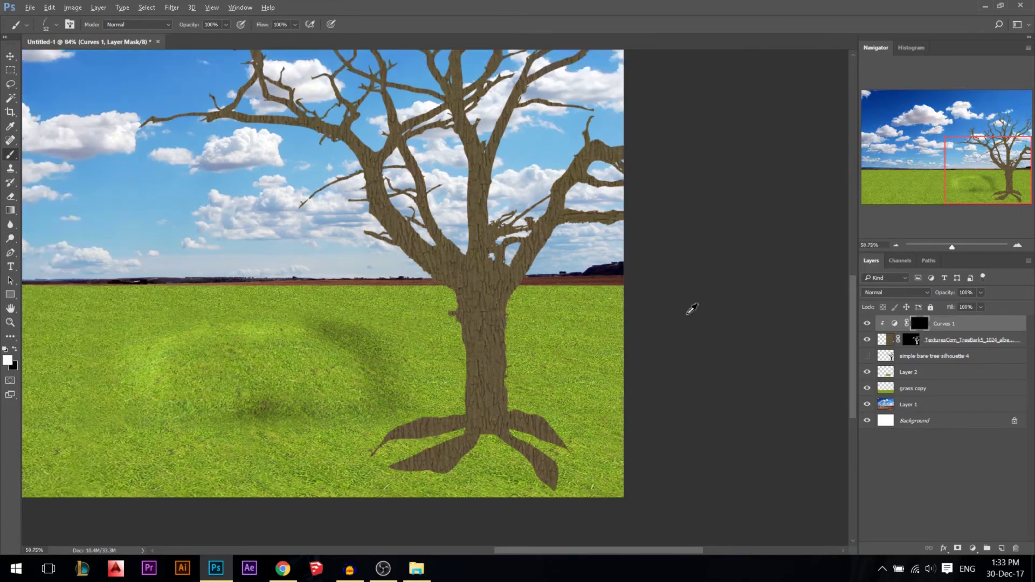
pyautogui.scroll(-2, 688, 307)
pyautogui.rightClick(701, 295)
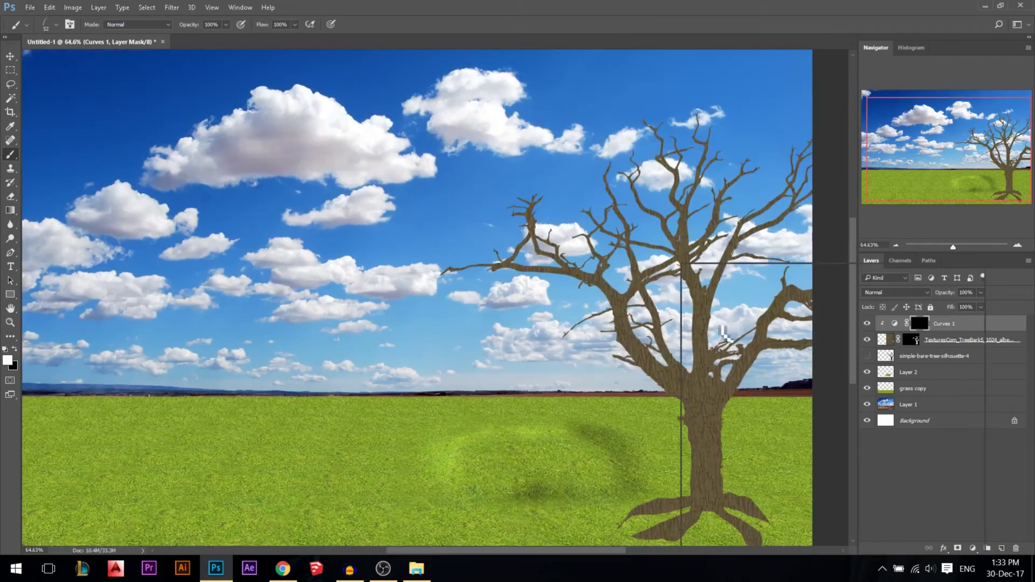
pyautogui.click(698, 360)
pyautogui.moveTo(613, 371); pyautogui.dragTo(625, 375)
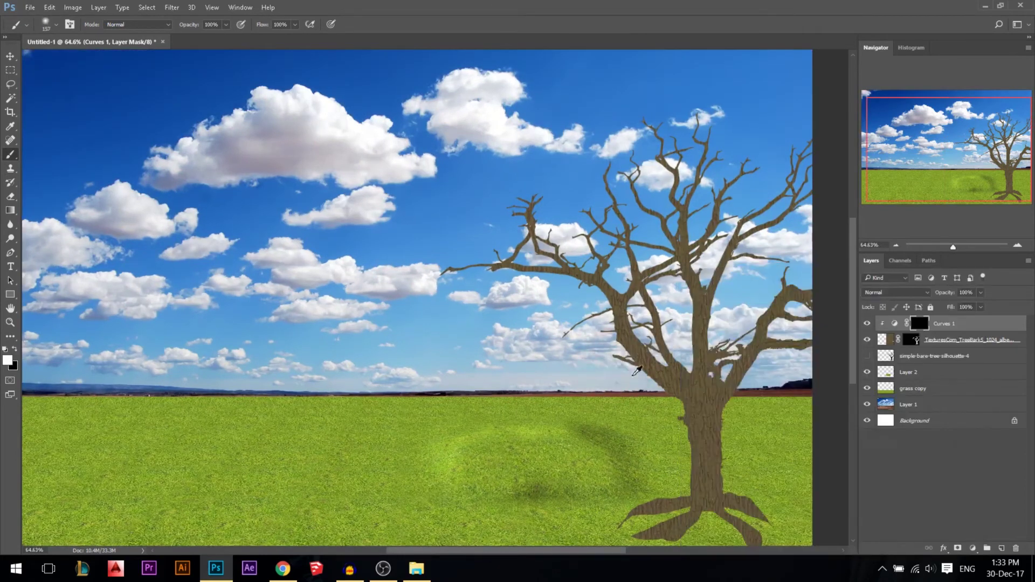
pyautogui.scroll(-1, 626, 380)
pyautogui.scroll(4, 550, 211)
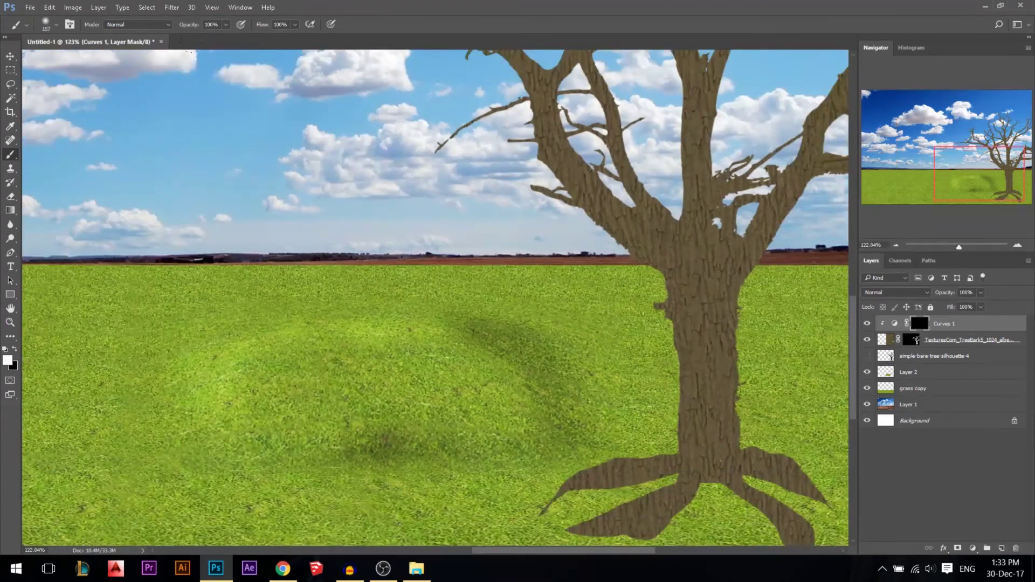
pyautogui.moveTo(192, 25); pyautogui.dragTo(186, 27)
pyautogui.scroll(1, 566, 386)
pyautogui.moveTo(557, 372)
pyautogui.mouseDown()
pyautogui.moveTo(510, 365)
pyautogui.moveTo(566, 359)
pyautogui.mouseUp()
pyautogui.moveTo(577, 280); pyautogui.dragTo(571, 198)
pyautogui.moveTo(537, 163); pyautogui.dragTo(565, 168)
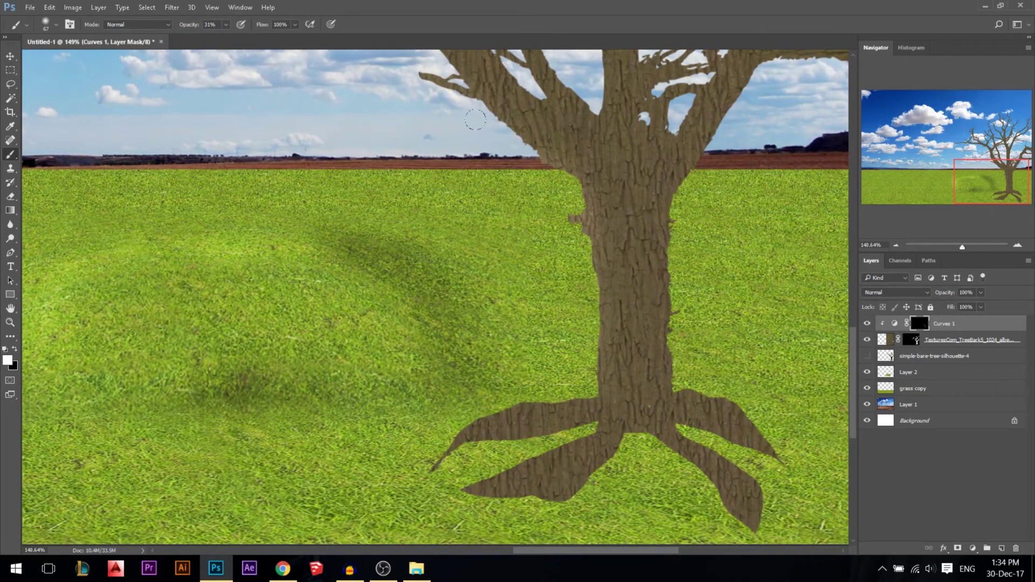
# - Brighten the lower trunk and the roots with smaller soft white strokes on the Curves 1 mask
pyautogui.scroll(-3, 410, 173)
pyautogui.moveTo(625, 349); pyautogui.dragTo(616, 222)
pyautogui.moveTo(620, 269)
pyautogui.mouseDown()
pyautogui.moveTo(620, 197)
pyautogui.moveTo(683, 98)
pyautogui.mouseUp()
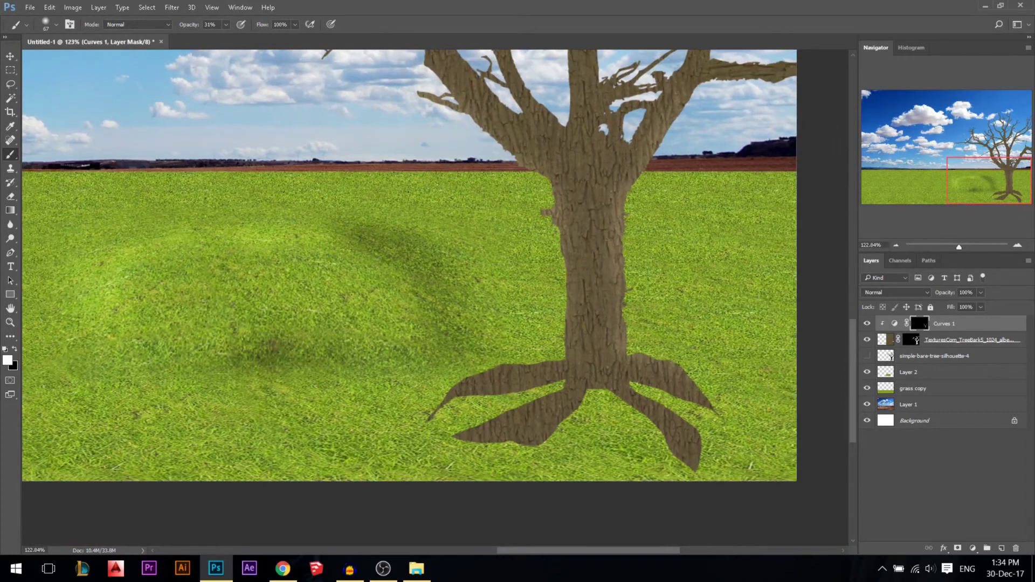
pyautogui.scroll(4, 682, 429)
pyautogui.keyDown('alt'); pyautogui.rightClick(642, 423); pyautogui.keyUp('alt')
pyautogui.keyDown('alt'); pyautogui.rightClick(619, 385); pyautogui.keyUp('alt')
pyautogui.keyDown('alt'); pyautogui.rightClick(488, 369); pyautogui.keyUp('alt')
pyautogui.moveTo(406, 406); pyautogui.dragTo(316, 440)
pyautogui.moveTo(469, 309)
pyautogui.mouseDown()
pyautogui.moveTo(331, 350)
pyautogui.moveTo(316, 369)
pyautogui.mouseUp()
pyautogui.scroll(-5, 363, 434)
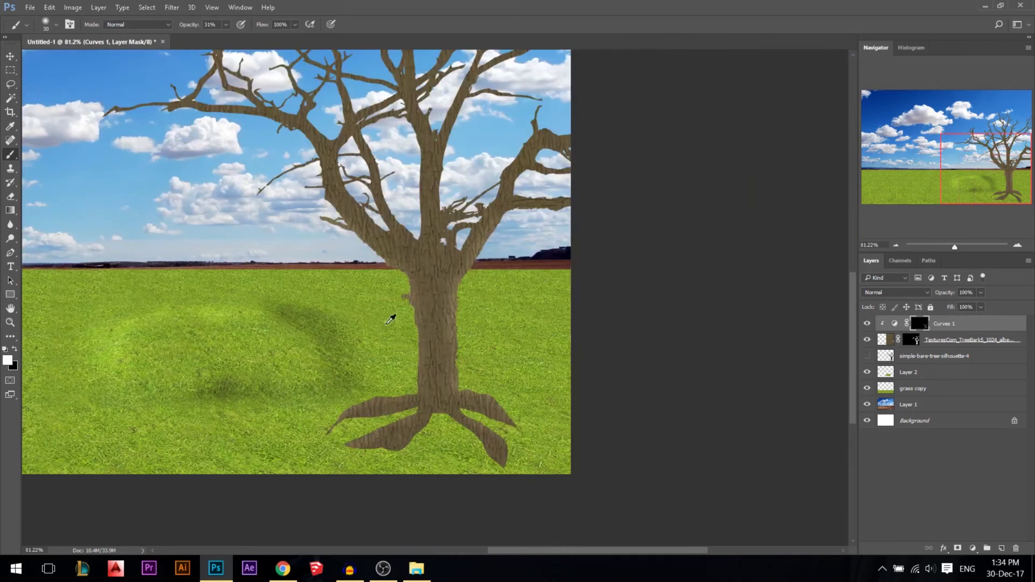
# - Paint highlights along the left branches and the central limb on the Curves 1 mask with a small white brush
pyautogui.scroll(1, 295, 233)
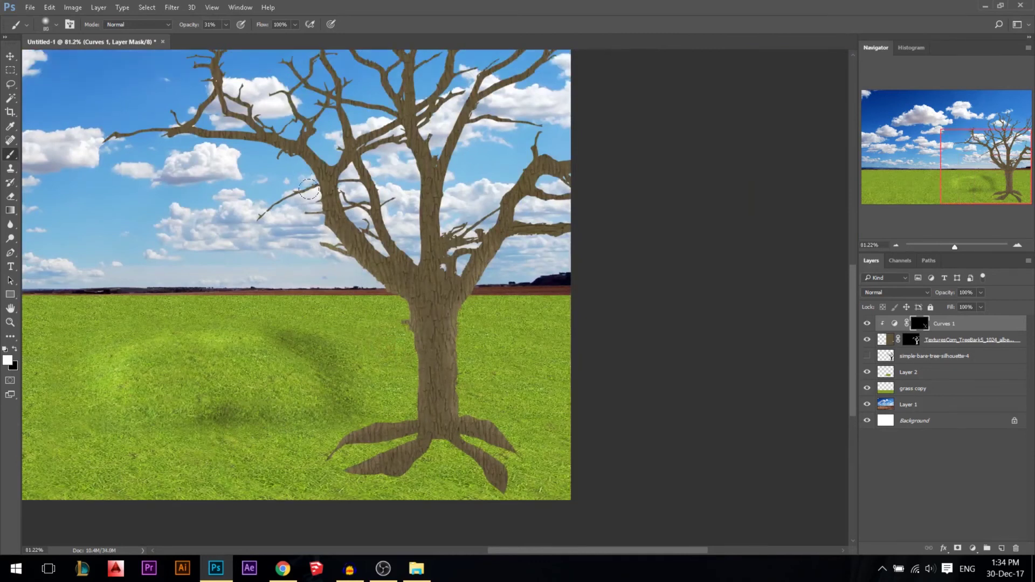
pyautogui.keyDown('alt'); pyautogui.rightClick(249, 157); pyautogui.keyUp('alt')
pyautogui.scroll(1, 183, 125)
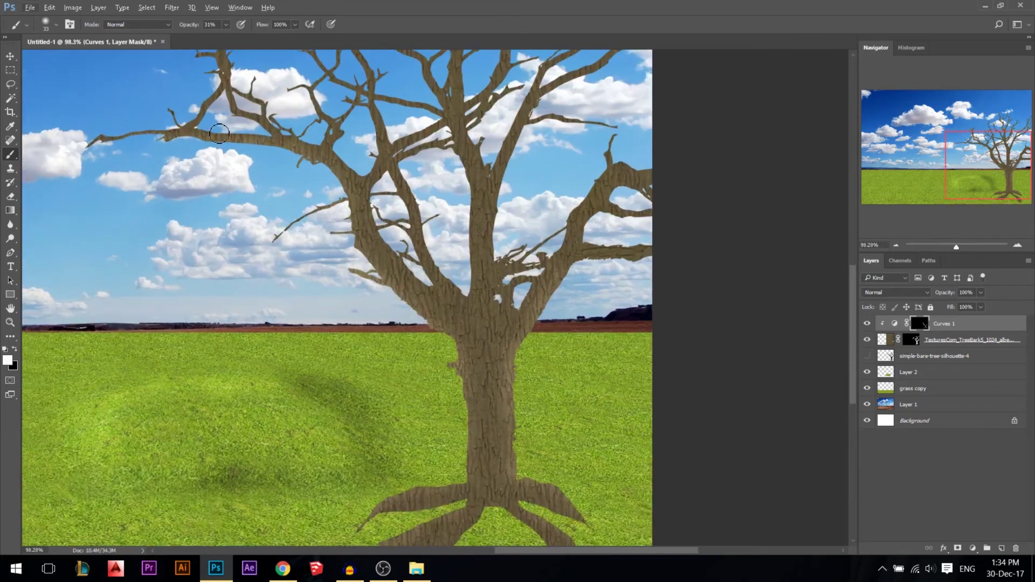
pyautogui.keyDown('alt'); pyautogui.rightClick(317, 185); pyautogui.keyUp('alt')
pyautogui.moveTo(486, 221); pyautogui.dragTo(488, 193)
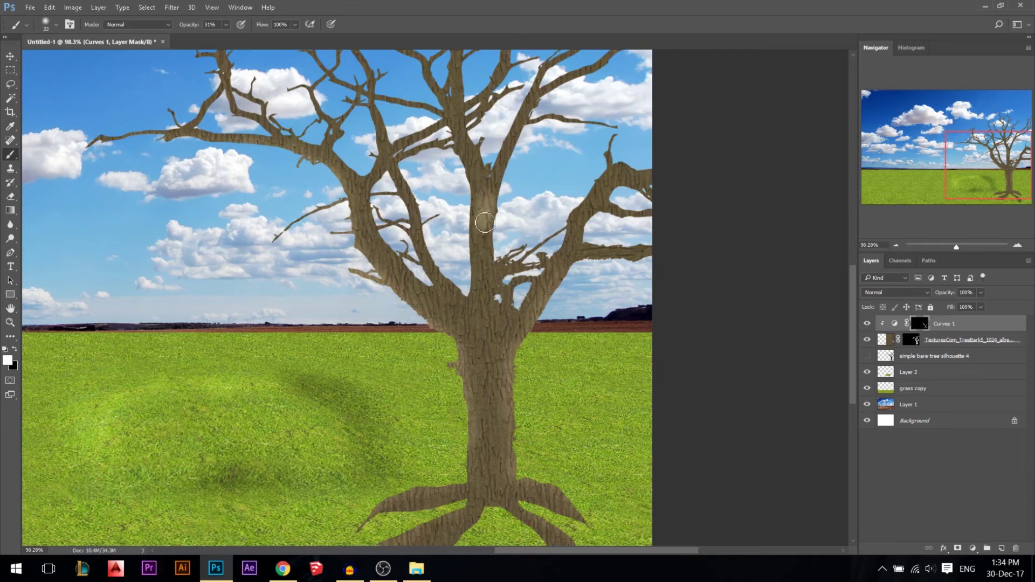
# - Tone down the highlight on the upper central limb by painting black on the Curves 1 mask with a larger brush
pyautogui.click(15, 349)
pyautogui.press('0')
pyautogui.moveTo(418, 173); pyautogui.dragTo(473, 161)
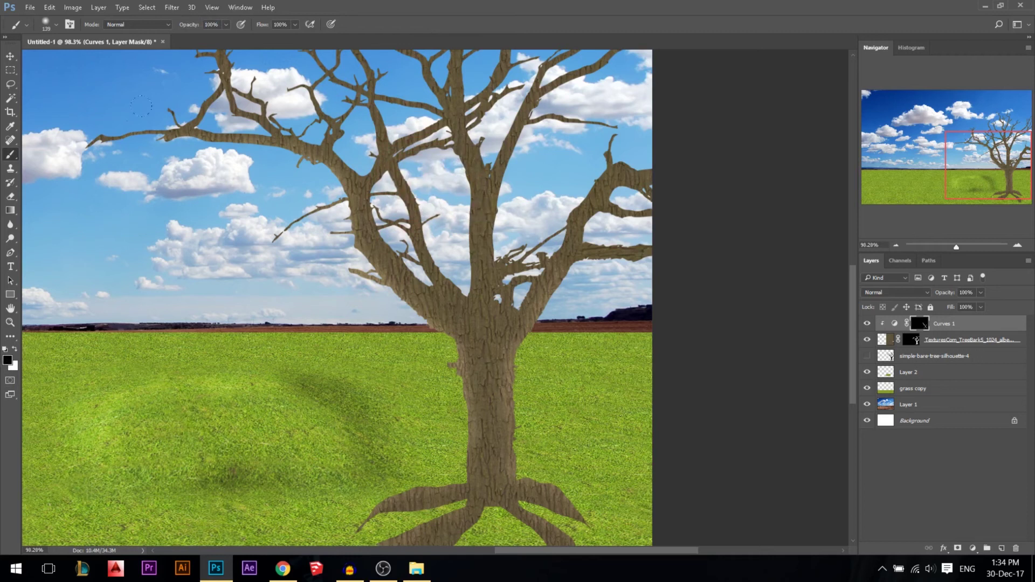
pyautogui.click(11, 56)
pyautogui.scroll(1, 423, 322)
pyautogui.scroll(-2, 423, 322)
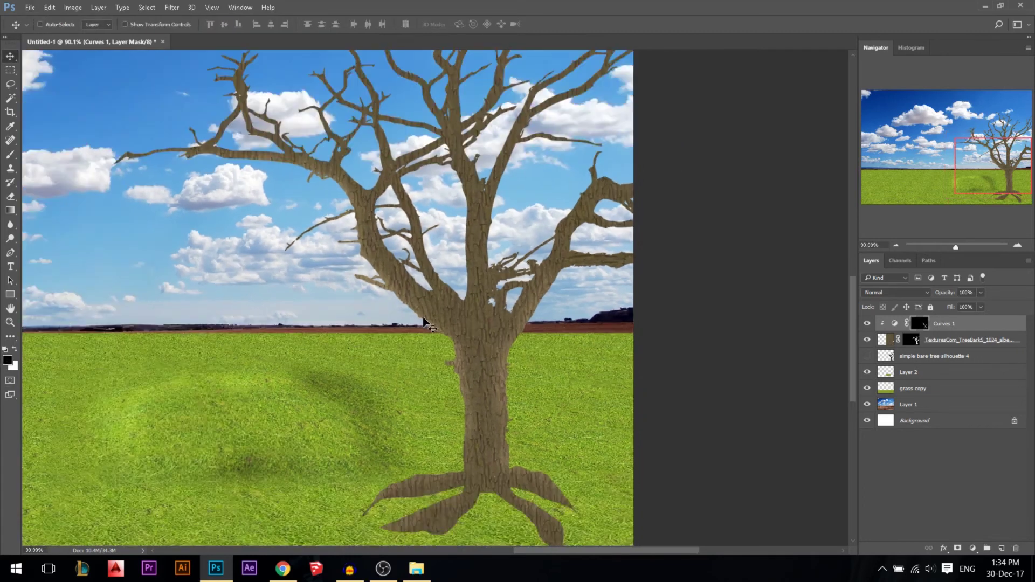
# - Reshape the Curves 1 brightening curve by moving its midtone point to adjust the tree's highlights
pyautogui.doubleClick(895, 323)
pyautogui.moveTo(742, 162)
pyautogui.mouseDown()
pyautogui.moveTo(735, 158)
pyautogui.moveTo(746, 168)
pyautogui.mouseUp()
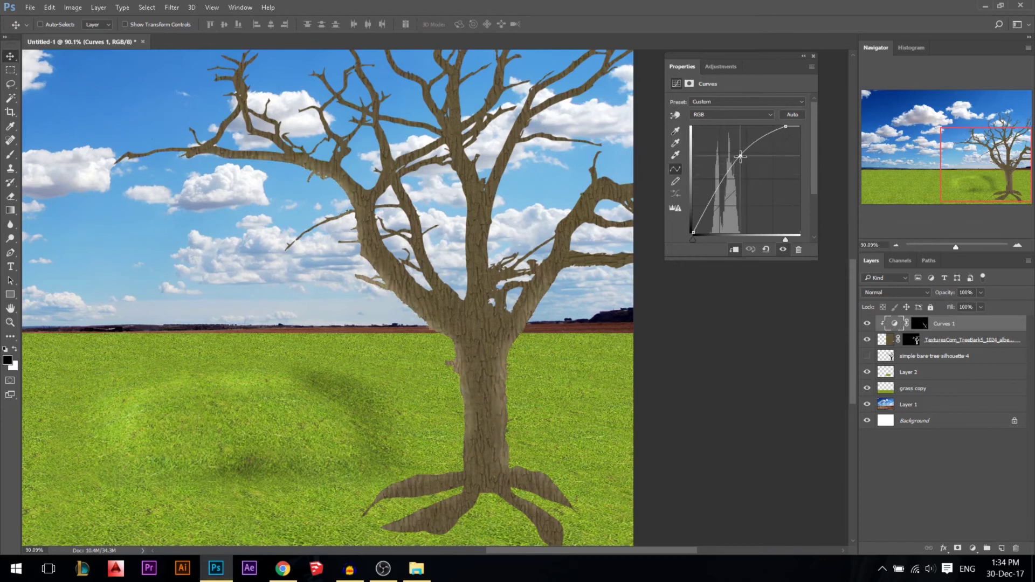
pyautogui.click(813, 55)
pyautogui.scroll(1, 485, 216)
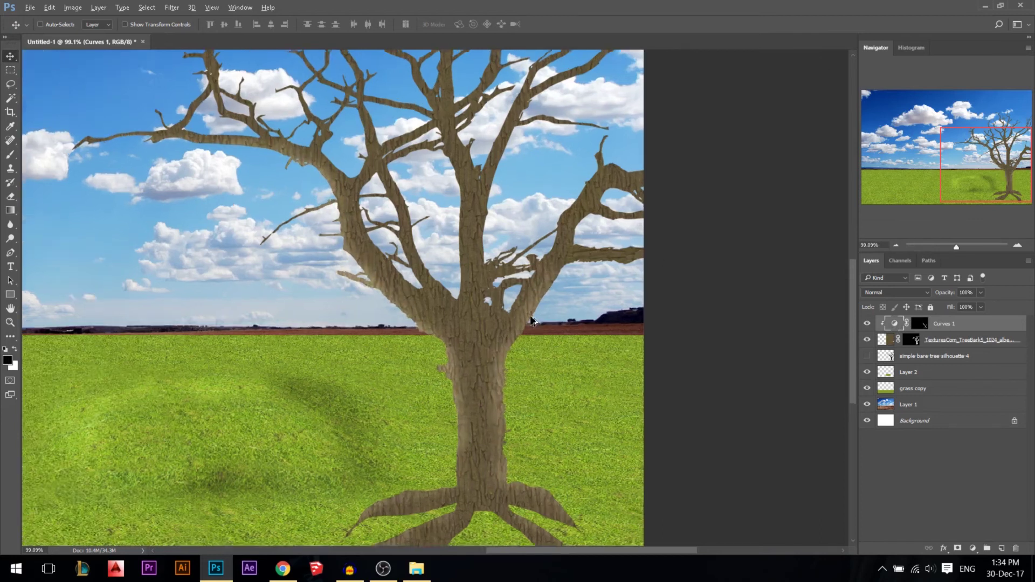
pyautogui.scroll(-1, 541, 322)
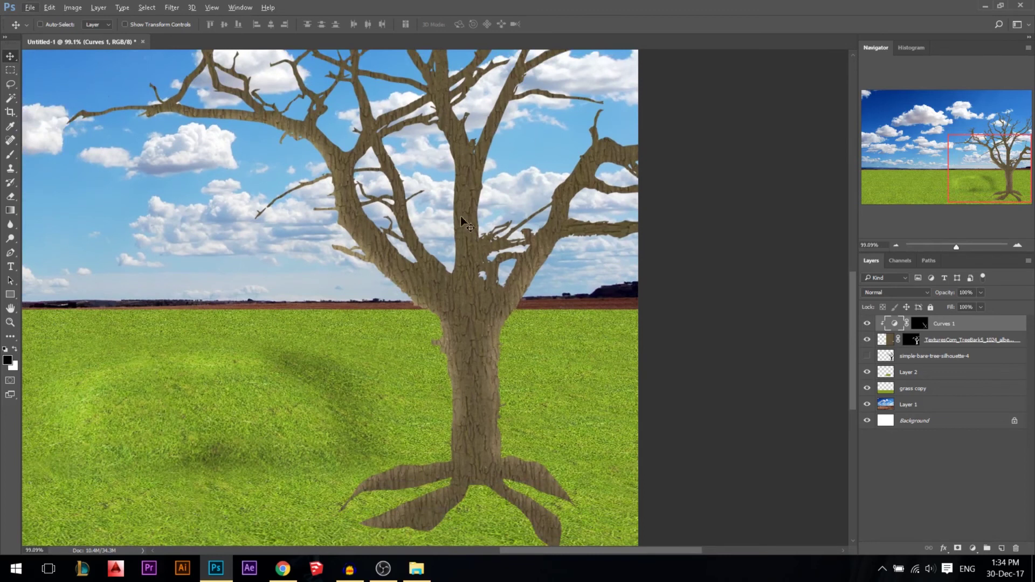
# - Add a second Curves adjustment clipped to the bark layer, pull its curve down to darken, and invert its mask to black
pyautogui.click(972, 548)
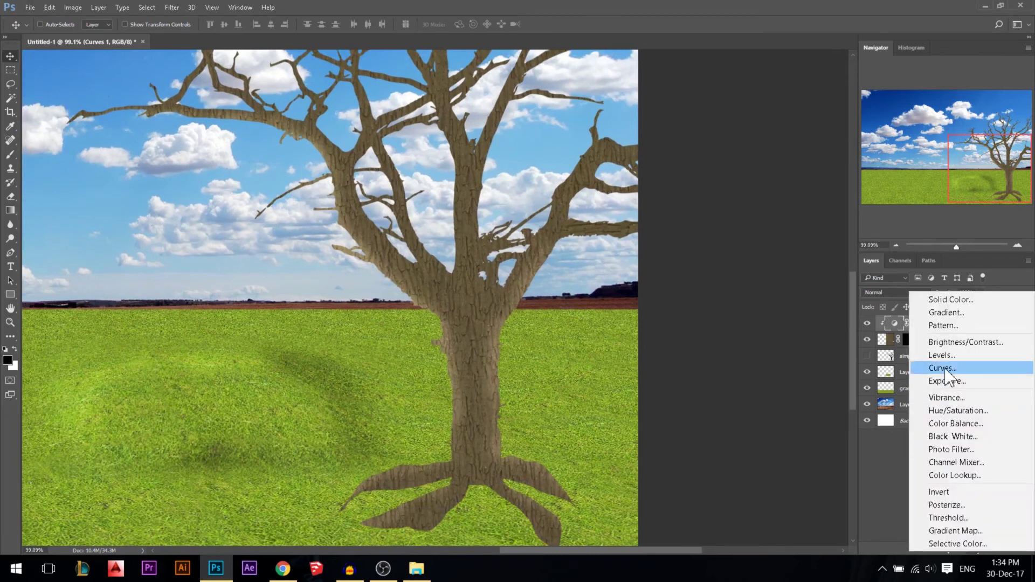
pyautogui.click(885, 368)
pyautogui.click(734, 250)
pyautogui.moveTo(736, 190); pyautogui.dragTo(720, 224)
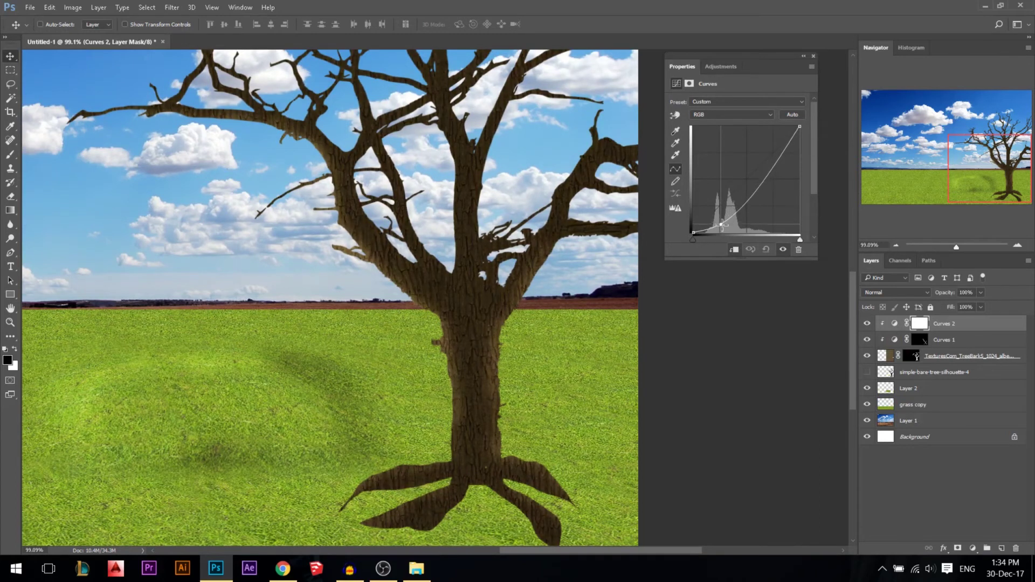
pyautogui.click(813, 56)
pyautogui.hotkey('ctrl', 'i')
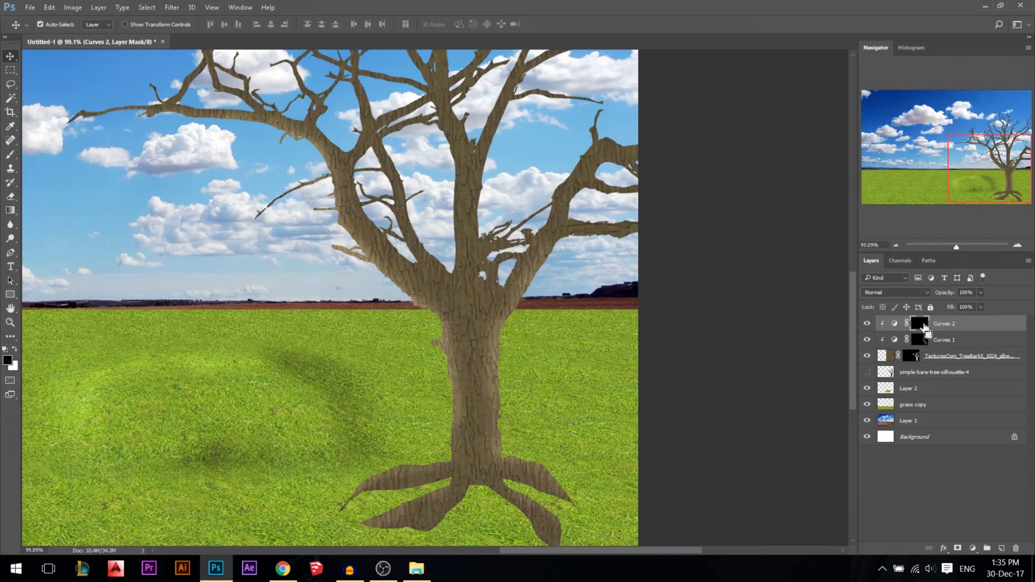
# - Paint shading down the trunk and up the left limb on the Curves 2 mask with a soft white brush at 37% opacity
pyautogui.click(9, 156)
pyautogui.press('x')
pyautogui.moveTo(195, 24); pyautogui.dragTo(165, 26)
pyautogui.keyDown('alt'); pyautogui.rightClick(474, 353); pyautogui.keyUp('alt')
pyautogui.moveTo(463, 281); pyautogui.dragTo(462, 457)
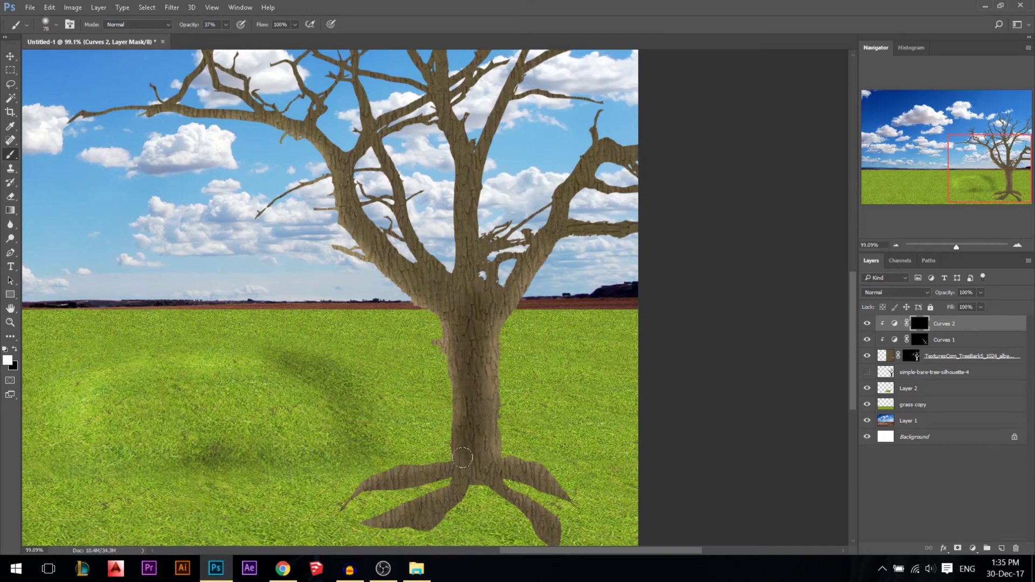
pyautogui.keyDown('alt'); pyautogui.rightClick(462, 285); pyautogui.keyUp('alt')
pyautogui.moveTo(462, 286)
pyautogui.mouseDown()
pyautogui.moveTo(396, 278)
pyautogui.moveTo(353, 215)
pyautogui.moveTo(345, 183)
pyautogui.moveTo(370, 182)
pyautogui.mouseUp()
pyautogui.keyDown('alt'); pyautogui.rightClick(367, 241); pyautogui.keyUp('alt')
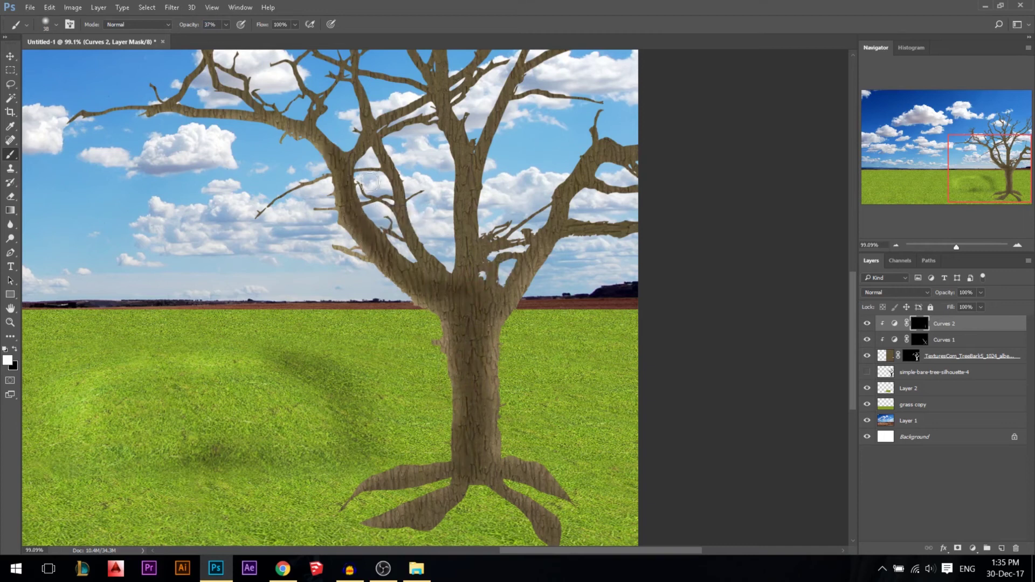
# - Shade the roots and the base of the trunk on the Curves 2 mask with a smaller brush
pyautogui.keyDown('alt'); pyautogui.rightClick(457, 460); pyautogui.keyUp('alt')
pyautogui.keyDown('alt'); pyautogui.rightClick(430, 480); pyautogui.keyUp('alt')
pyautogui.moveTo(421, 483)
pyautogui.mouseDown()
pyautogui.moveTo(378, 504)
pyautogui.moveTo(460, 515)
pyautogui.moveTo(475, 491)
pyautogui.moveTo(385, 541)
pyautogui.mouseUp()
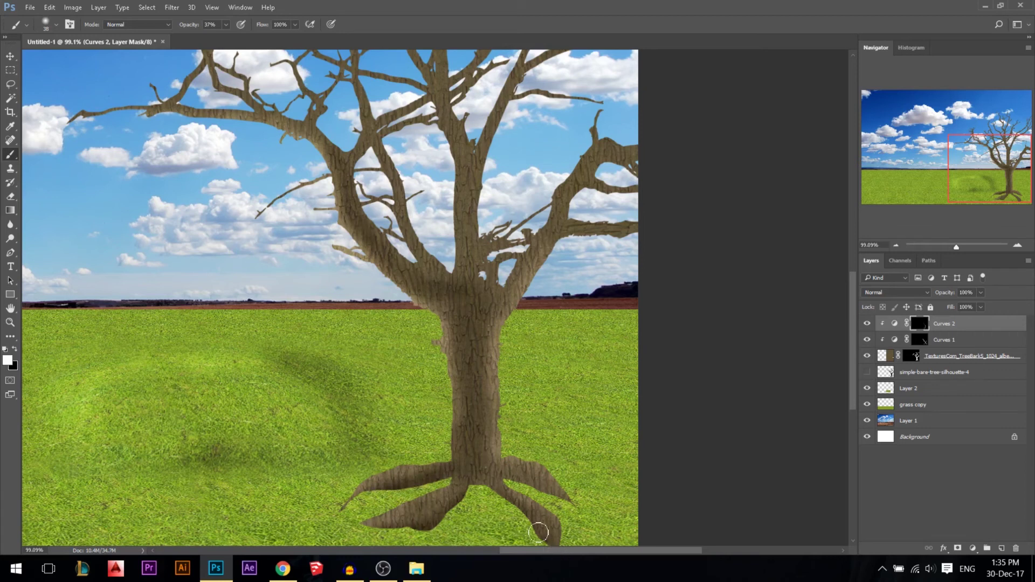
pyautogui.keyDown('alt'); pyautogui.rightClick(489, 457); pyautogui.keyUp('alt')
# - Darken the central limb and the large left branches on the Curves 2 mask with a small white brush
pyautogui.keyDown('alt'); pyautogui.rightClick(468, 182); pyautogui.keyUp('alt')
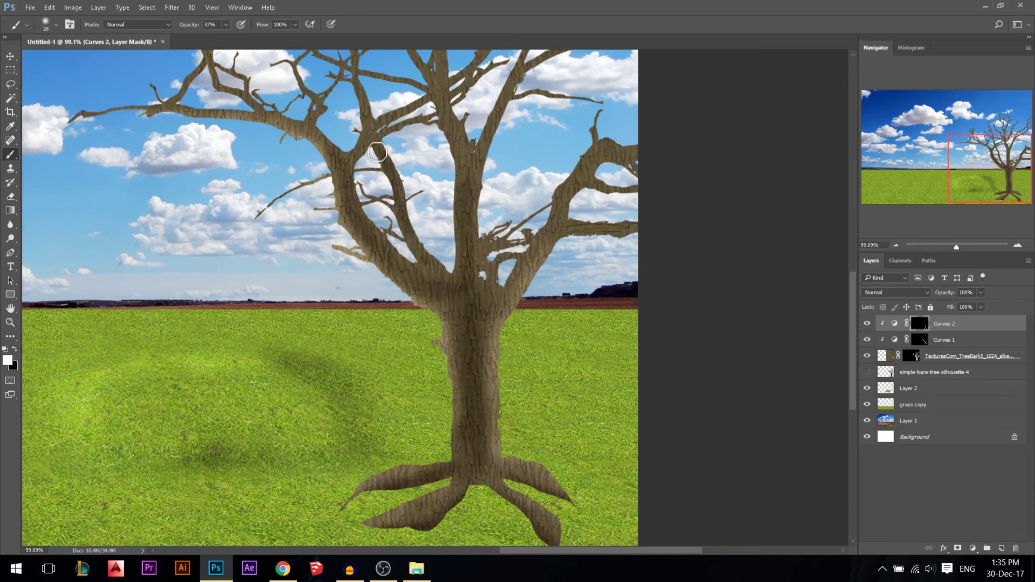
pyautogui.keyDown('alt'); pyautogui.rightClick(300, 131); pyautogui.keyUp('alt')
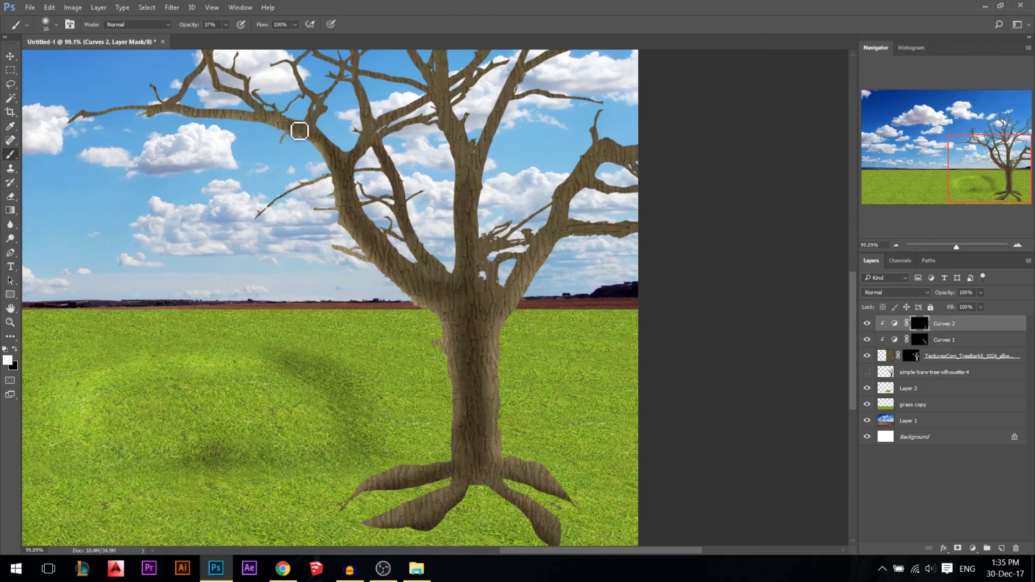
pyautogui.scroll(-3, 257, 127)
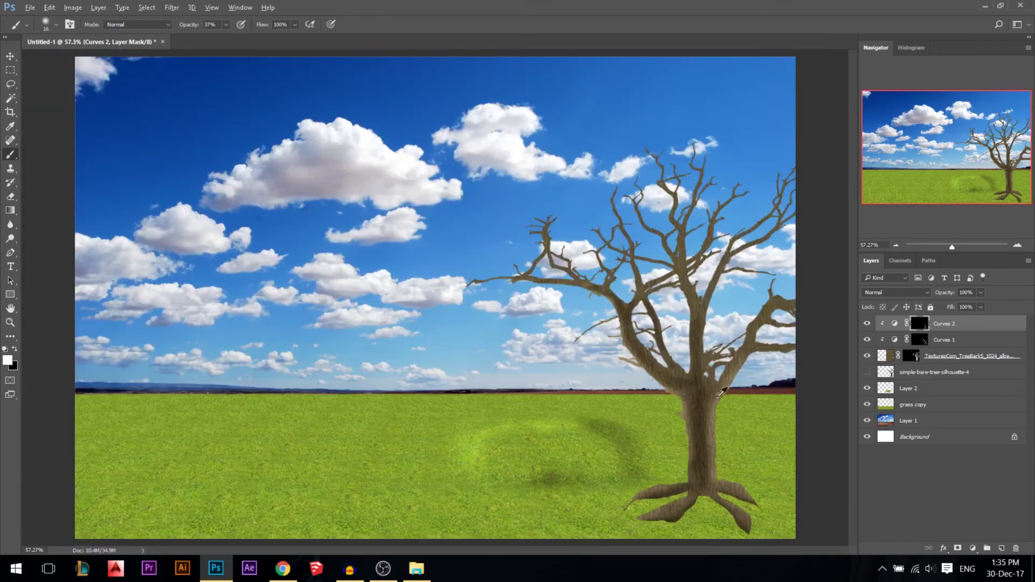
pyautogui.scroll(1, 645, 240)
pyautogui.scroll(1, 645, 241)
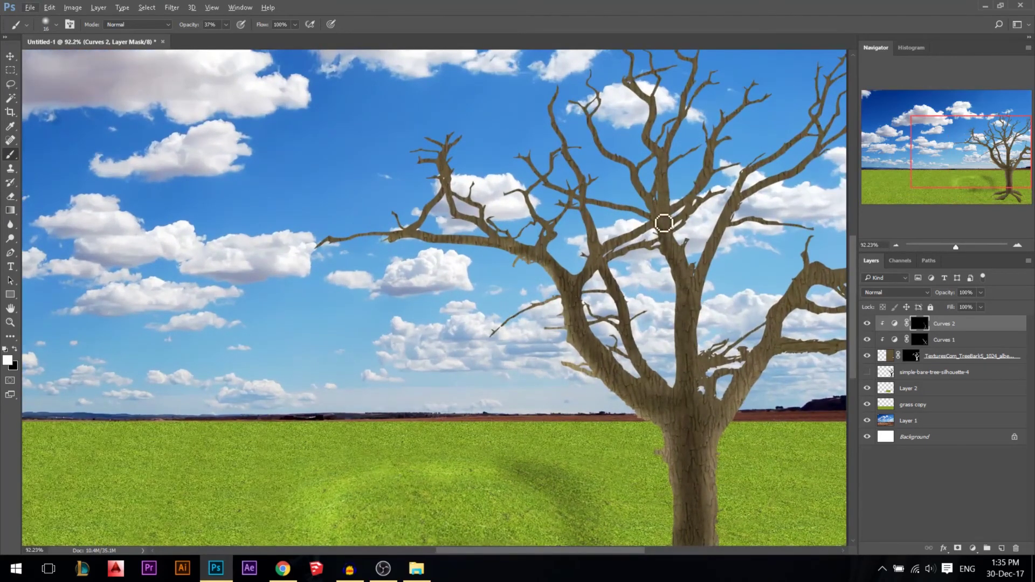
pyautogui.moveTo(655, 202); pyautogui.dragTo(637, 196)
# - Shade the thin upper branches on the Curves 2 mask with a very fine white brush
pyautogui.scroll(4, 637, 196)
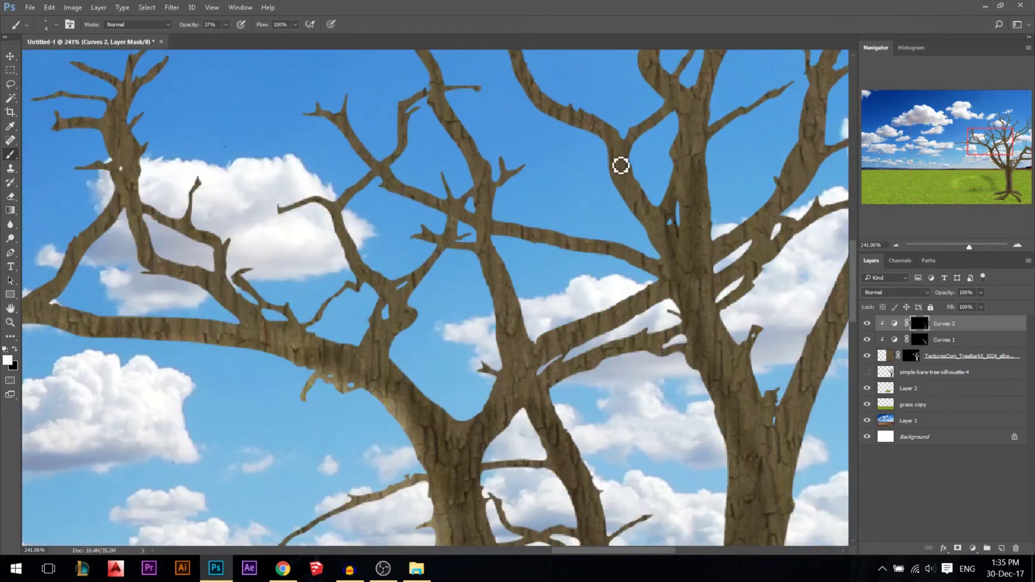
pyautogui.moveTo(621, 167); pyautogui.dragTo(674, 241)
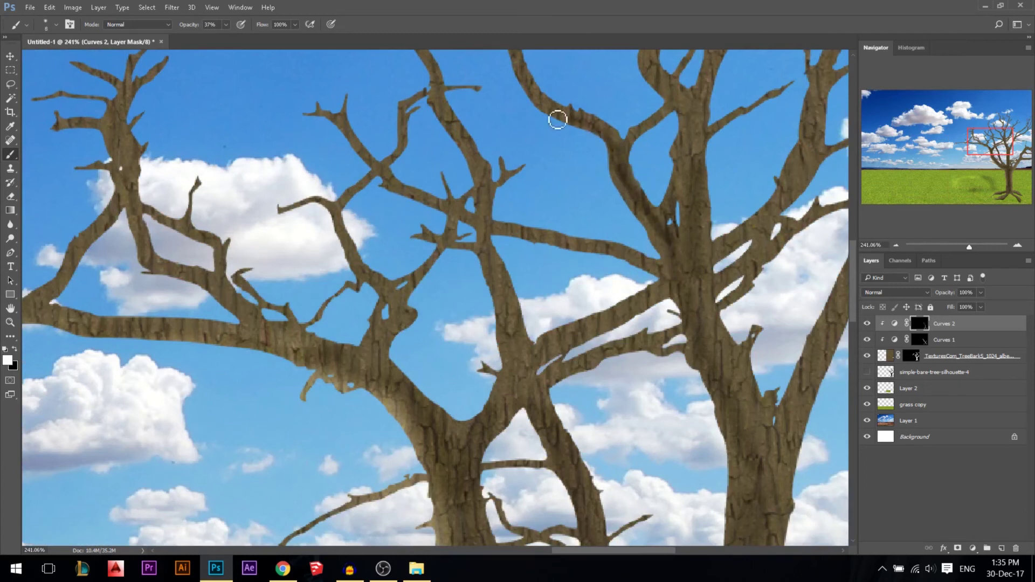
pyautogui.scroll(-2, 589, 165)
pyautogui.scroll(2, 561, 275)
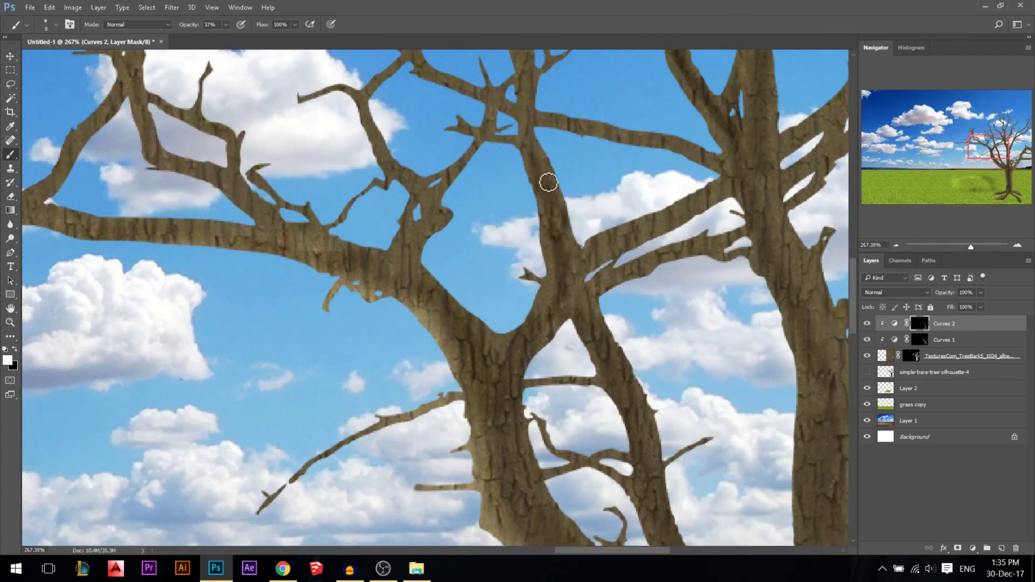
pyautogui.scroll(3, 522, 139)
pyautogui.scroll(1, 521, 139)
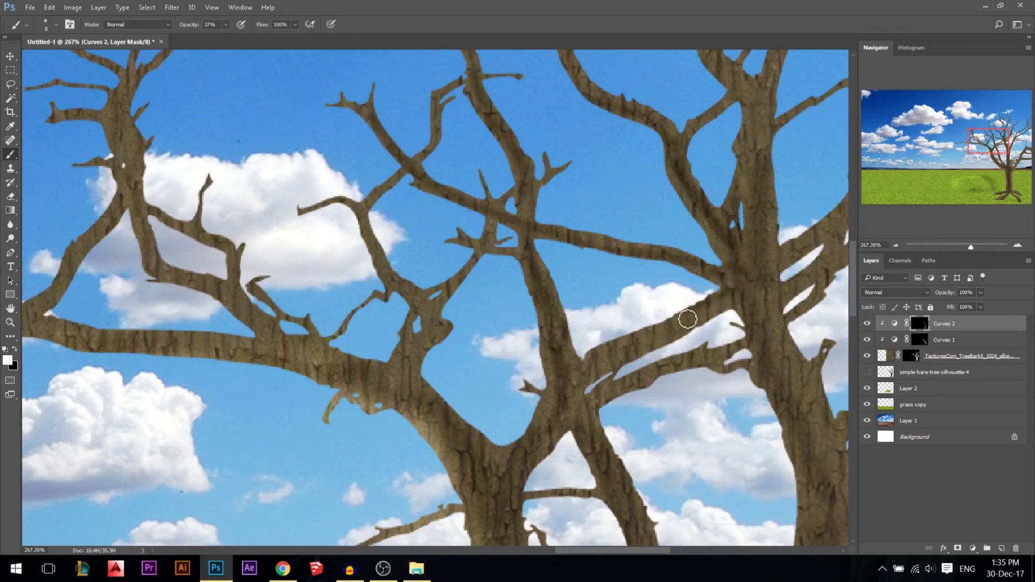
pyautogui.scroll(-1, 735, 269)
pyautogui.scroll(-5, 734, 264)
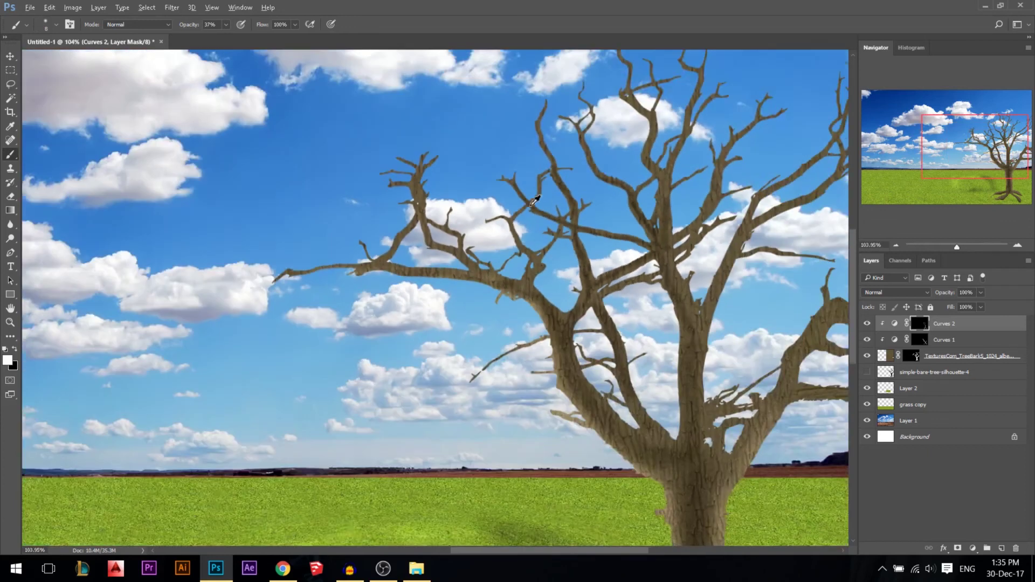
pyautogui.scroll(2, 681, 444)
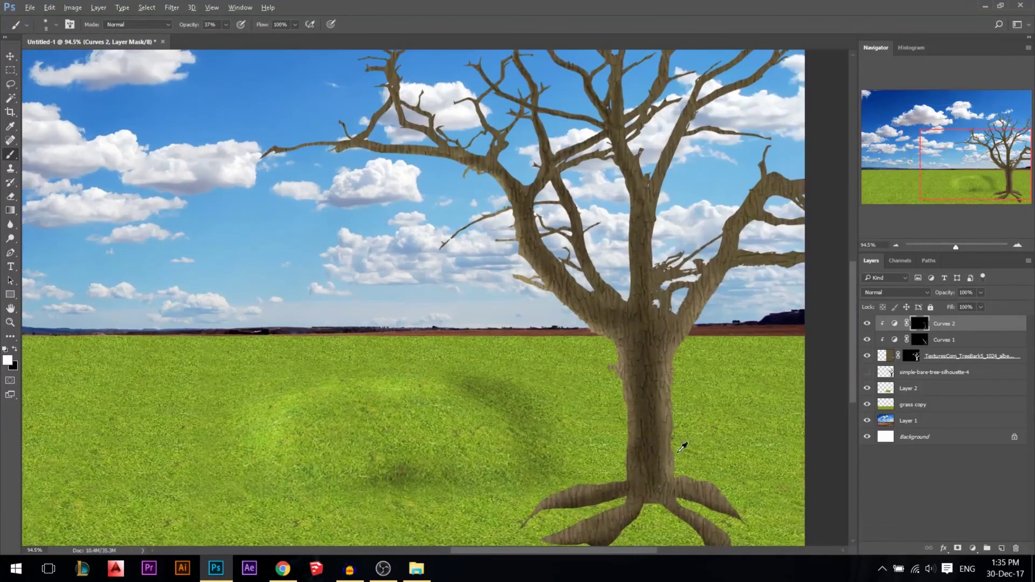
# - Lower the opacity of the Curves 1 highlight adjustment to 47%
pyautogui.click(943, 341)
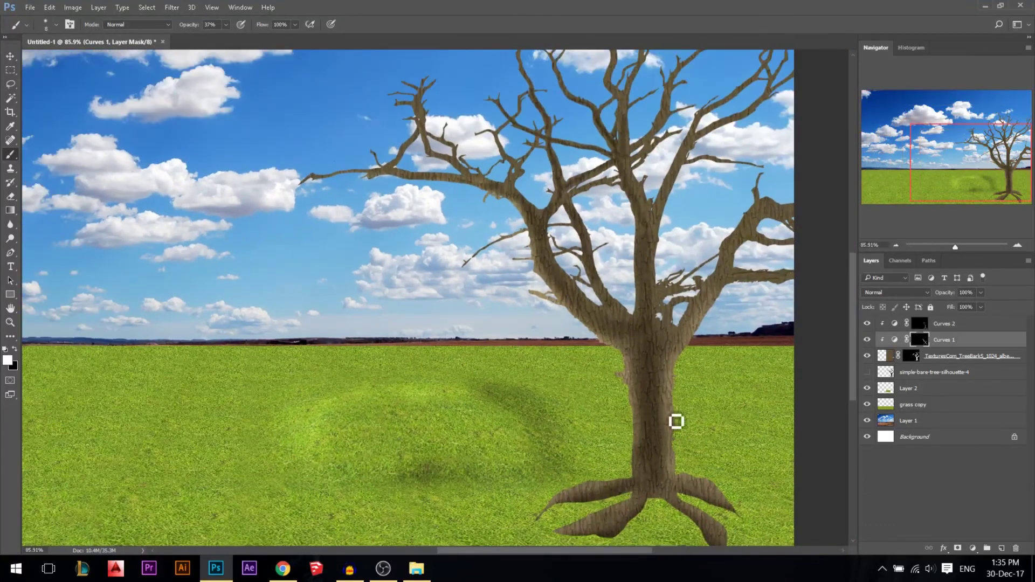
pyautogui.moveTo(949, 294); pyautogui.dragTo(954, 295)
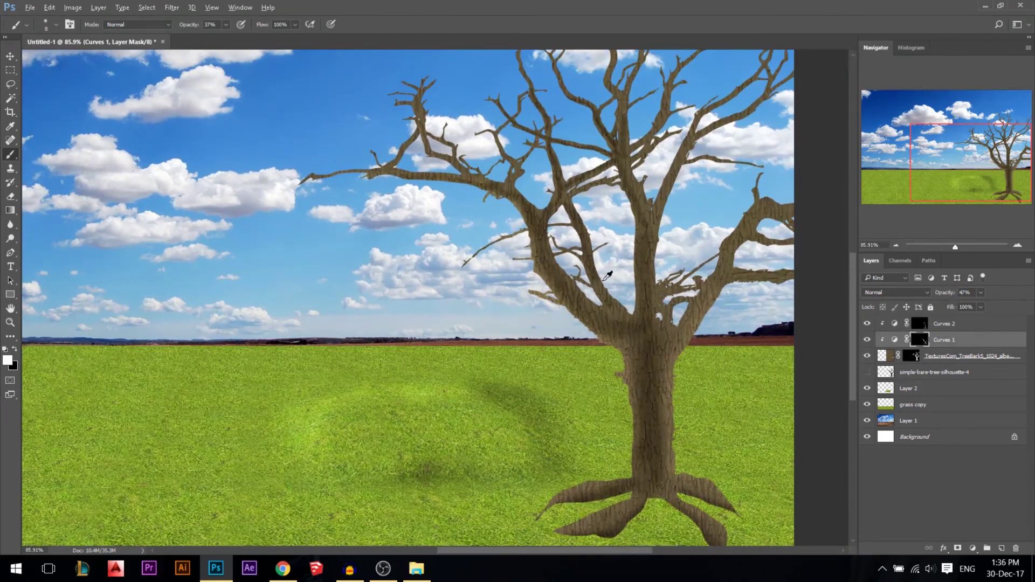
pyautogui.hotkey('ctrl', '0')
pyautogui.click(11, 56)
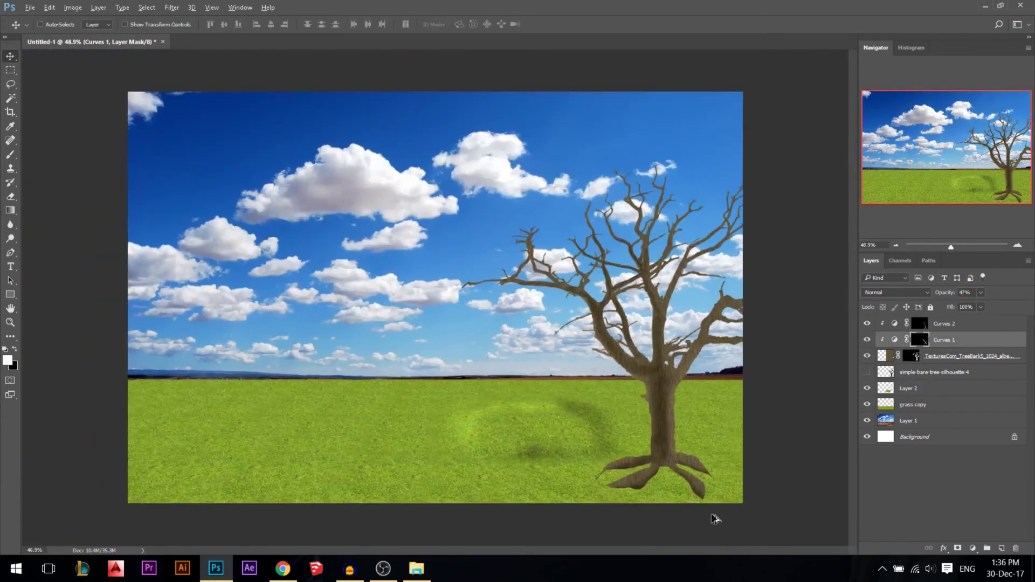
pyautogui.scroll(6, 714, 519)
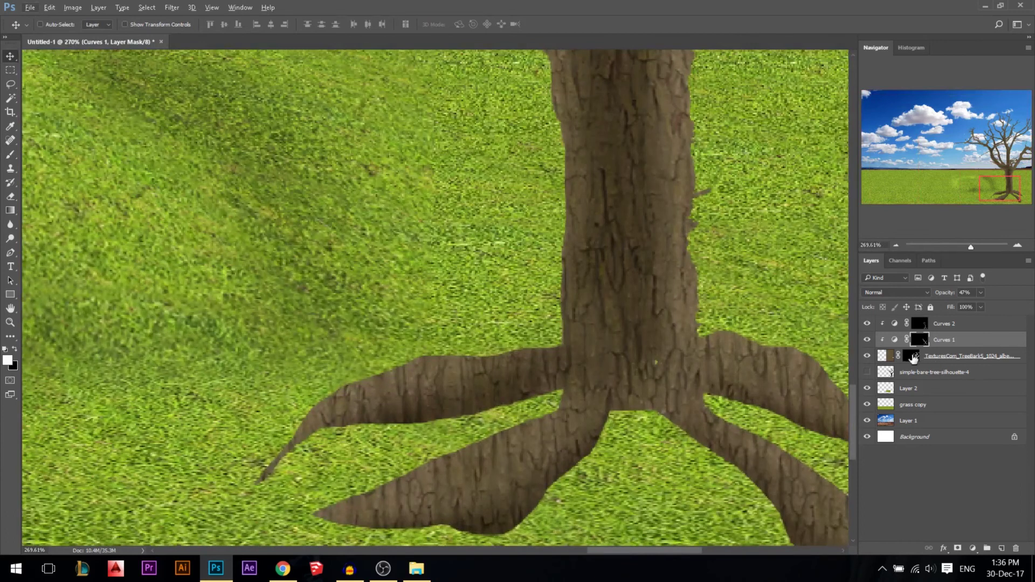
# - Soften the edges of the roots and trunk on the bark texture layer's mask using the Blur tool at 143 px and 100% strength
pyautogui.click(913, 360)
pyautogui.scroll(-2, 390, 264)
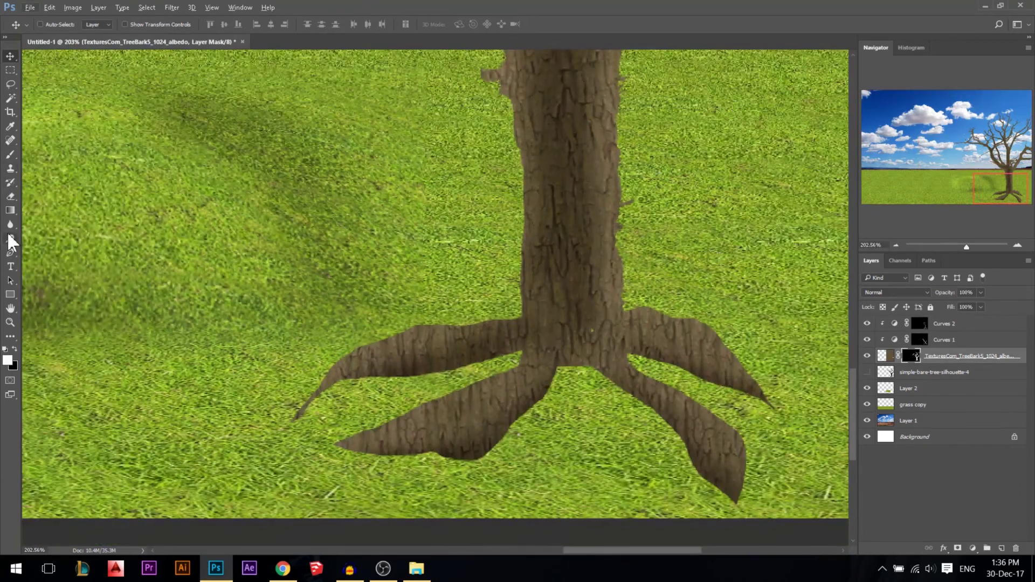
pyautogui.click(10, 225)
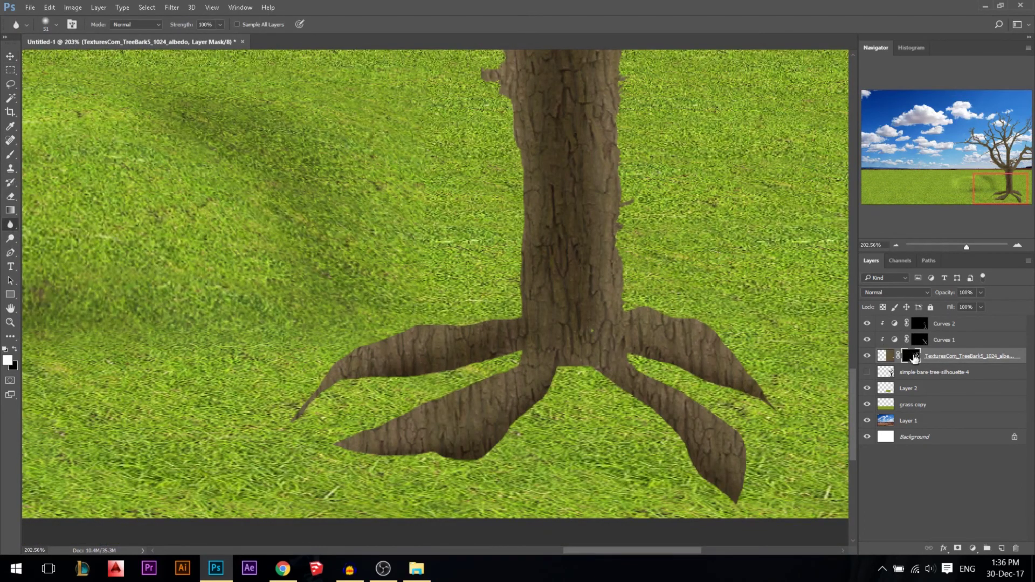
pyautogui.moveTo(441, 420); pyautogui.dragTo(456, 420)
pyautogui.scroll(-8, 652, 477)
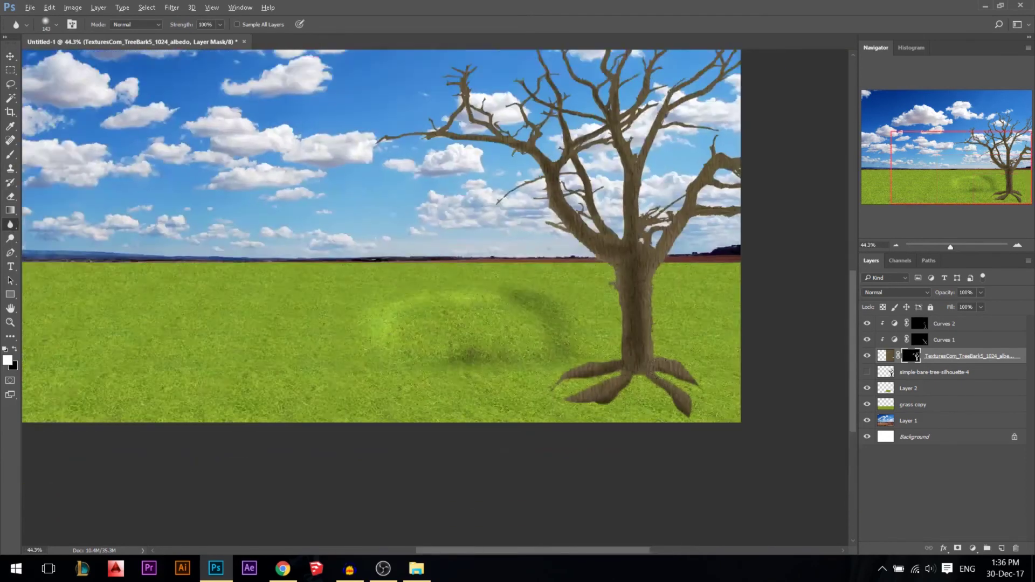
pyautogui.scroll(8, 652, 477)
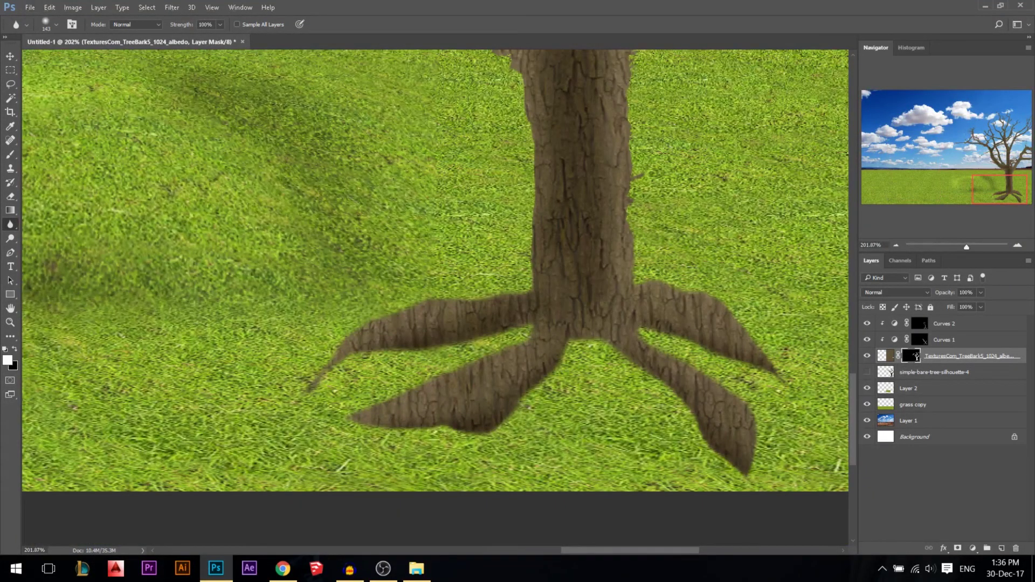
# - Blend the root edges into the grass by painting black on the bark layer's mask with the 112 grass-blade brush reduced to 29 px, 37% opacity
pyautogui.click(10, 154)
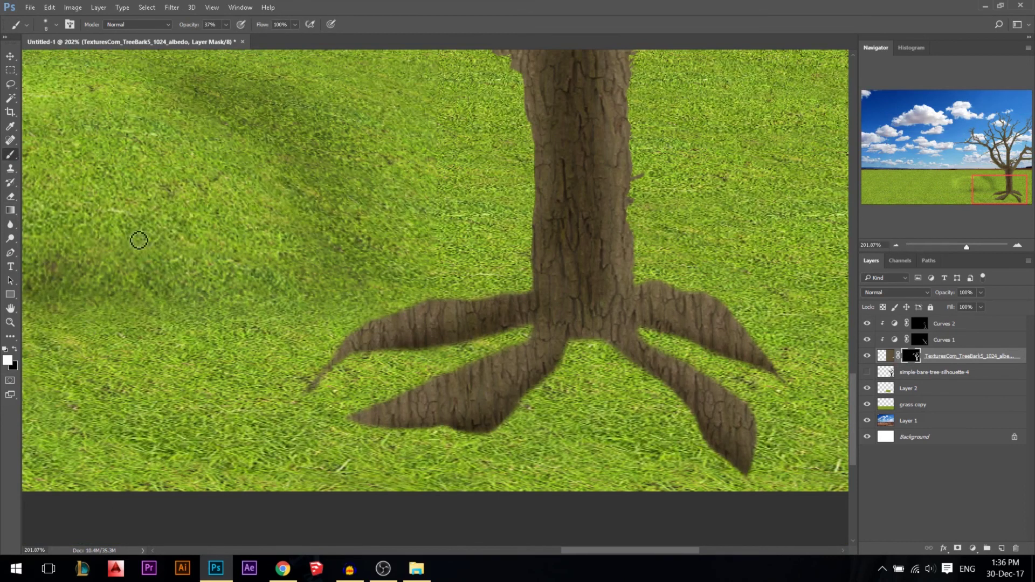
pyautogui.rightClick(480, 348)
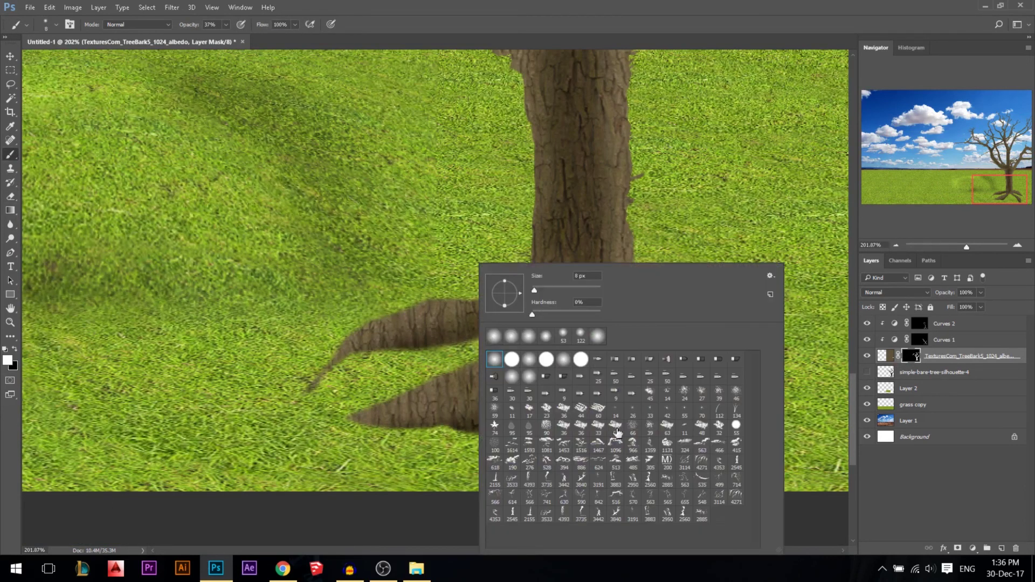
pyautogui.click(720, 413)
pyautogui.press('Return')
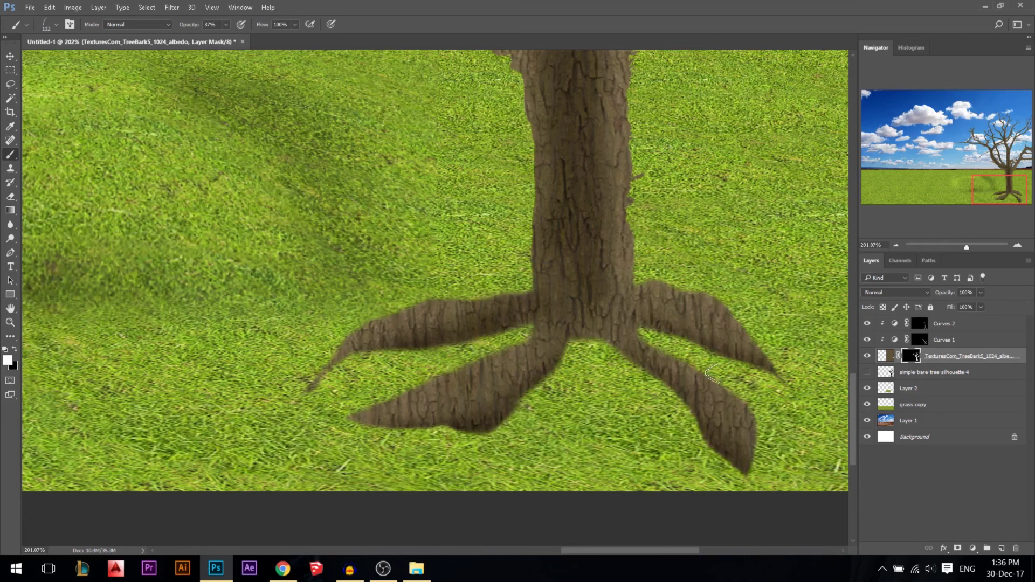
pyautogui.moveTo(611, 402); pyautogui.dragTo(564, 411)
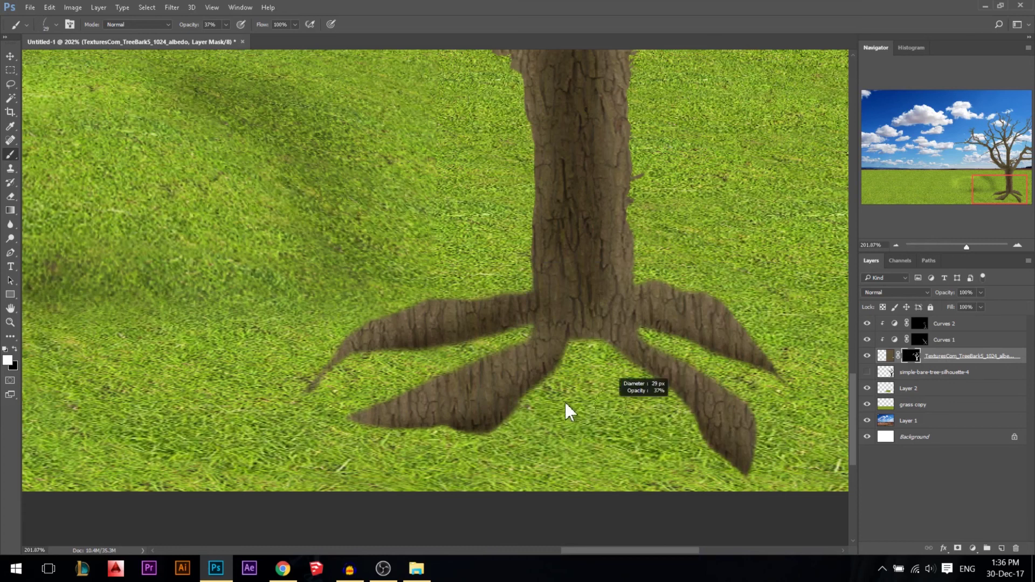
pyautogui.press('x')
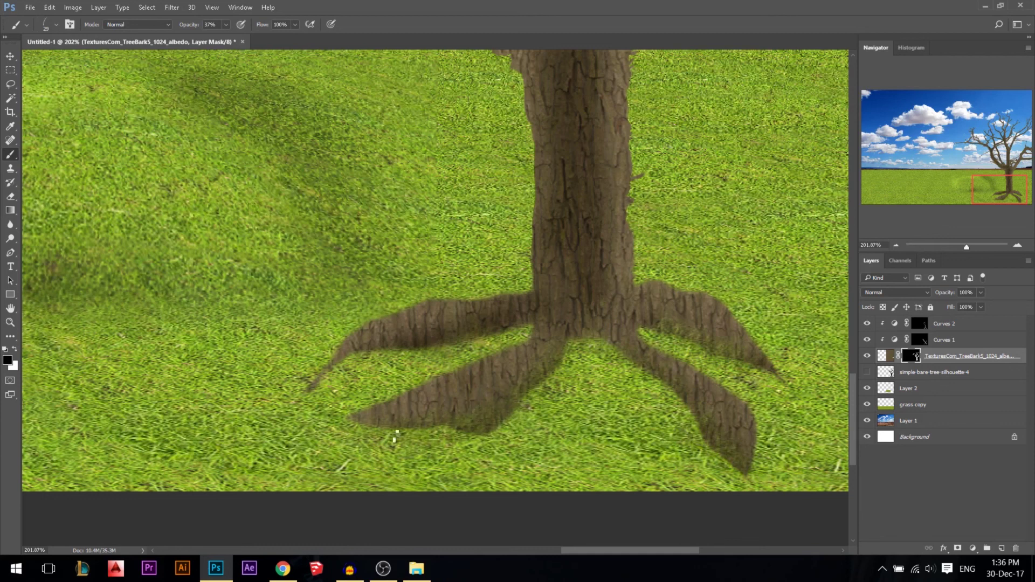
pyautogui.scroll(-10, 395, 437)
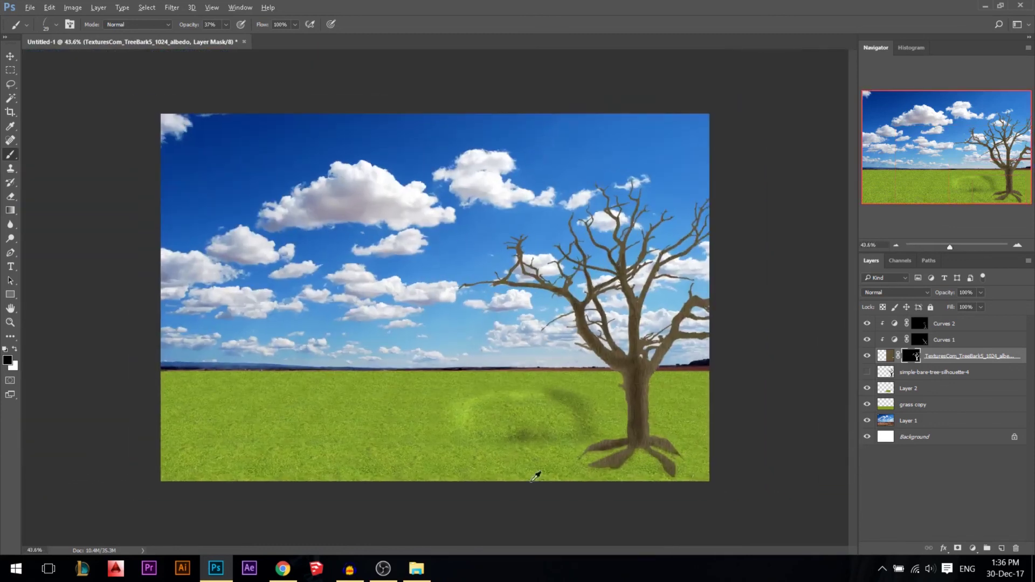
pyautogui.click(10, 56)
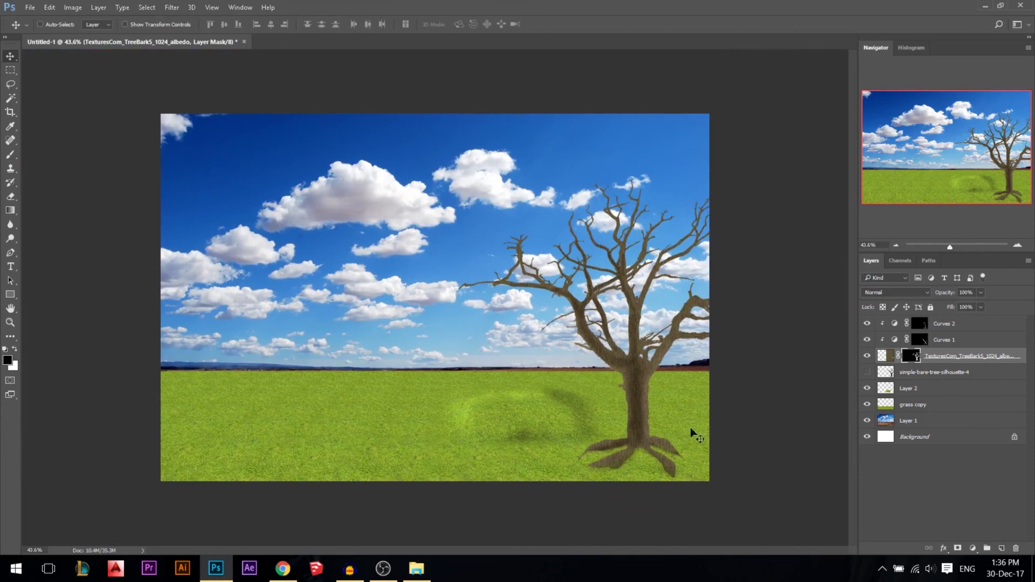
pyautogui.scroll(1, 638, 458)
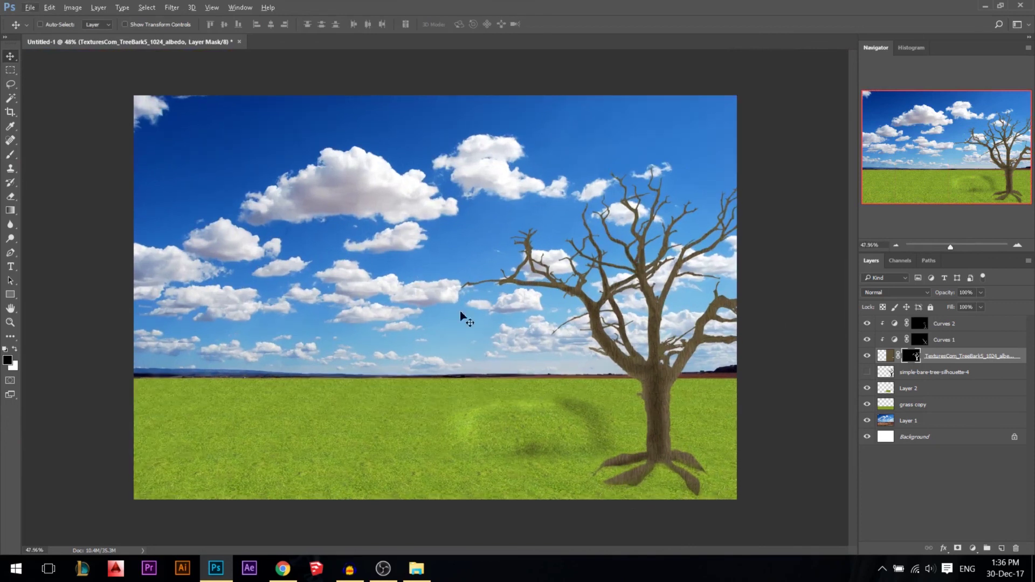